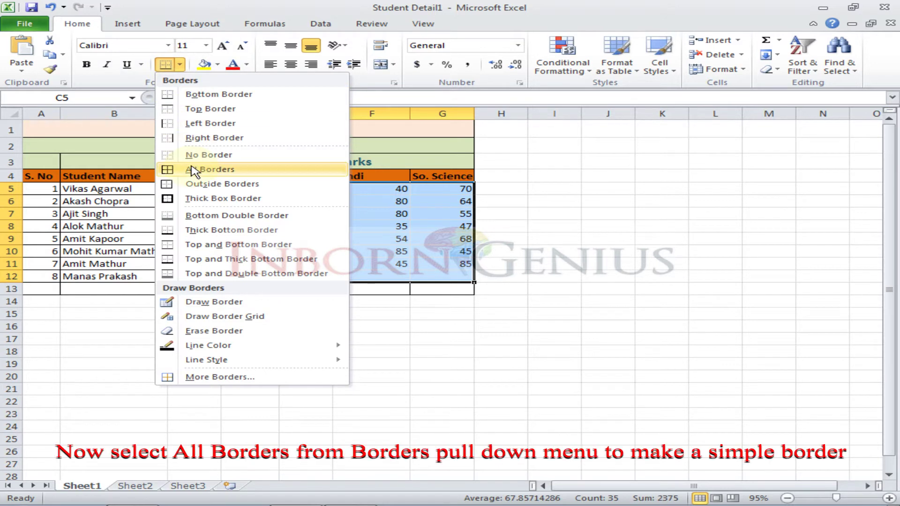
# Step: Apply All Borders to the marks range C5:G12
pyautogui.click(197, 169)
pyautogui.click(361, 226)
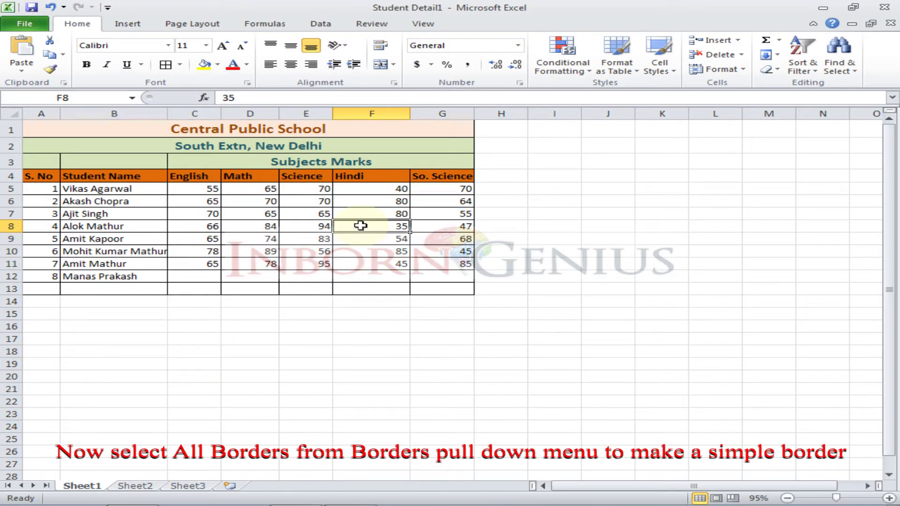
# Step: Select the numeric marks in C5:G11
pyautogui.click(197, 190)
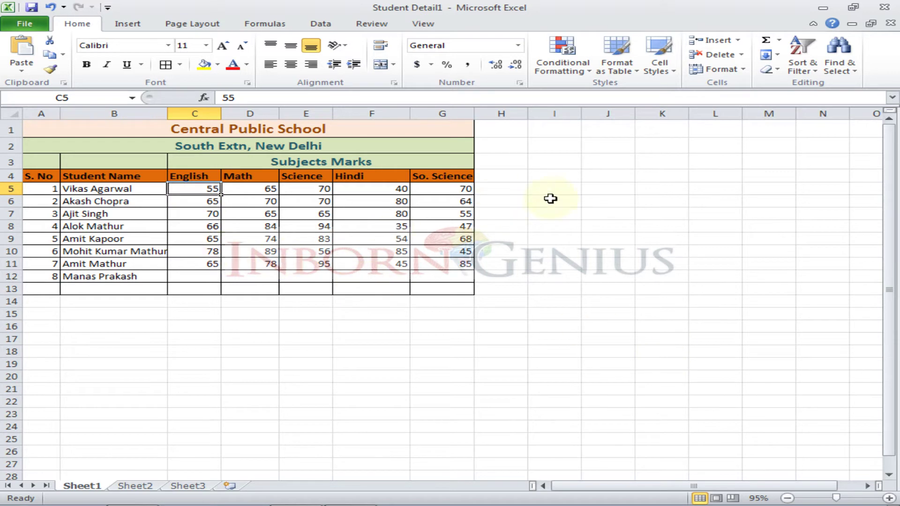
pyautogui.click(590, 73)
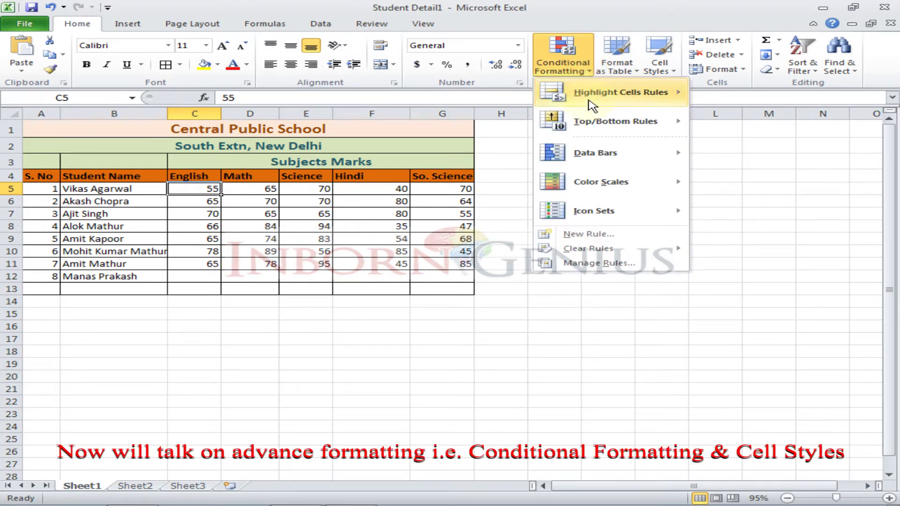
pyautogui.click(808, 198)
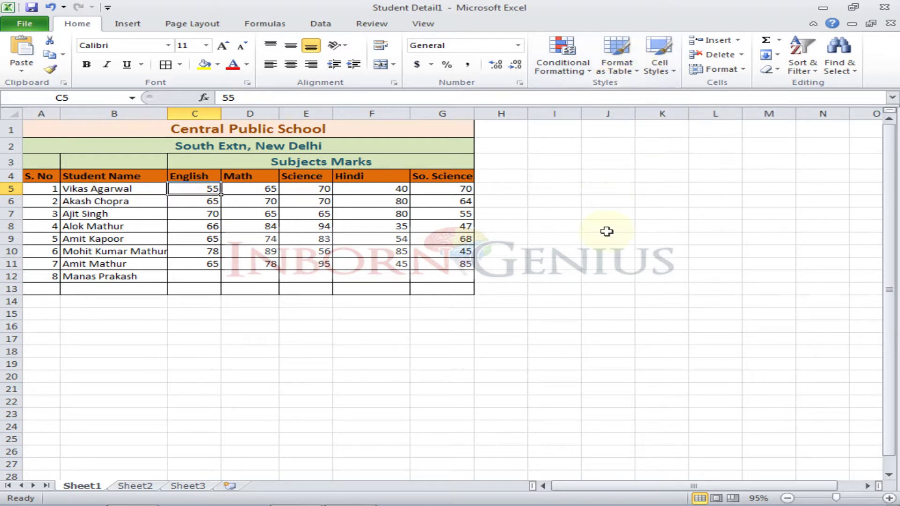
pyautogui.keyDown('shift'); pyautogui.click(459, 264); pyautogui.keyUp('shift')
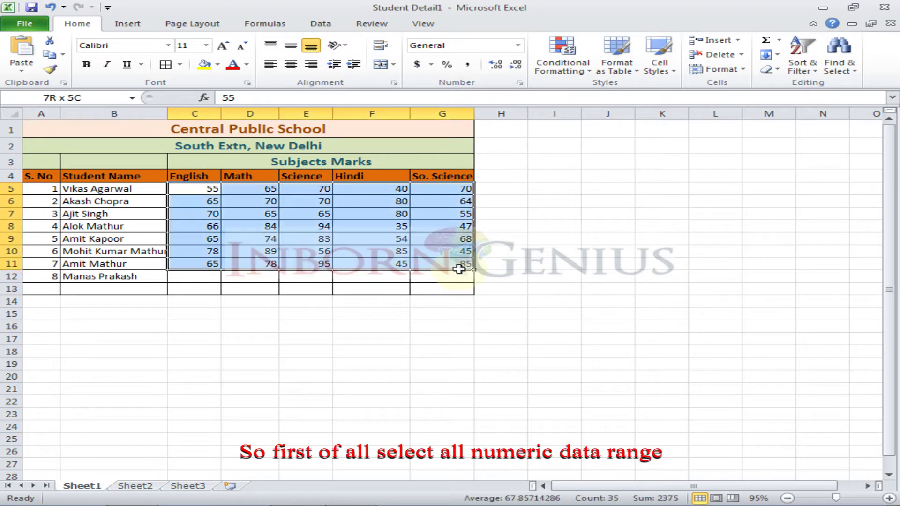
# Step: Try a Greater Than conditional formatting rule on the marks with 65 and Light Red Fill with Dark Red Text
pyautogui.click(588, 72)
pyautogui.moveTo(590, 100)
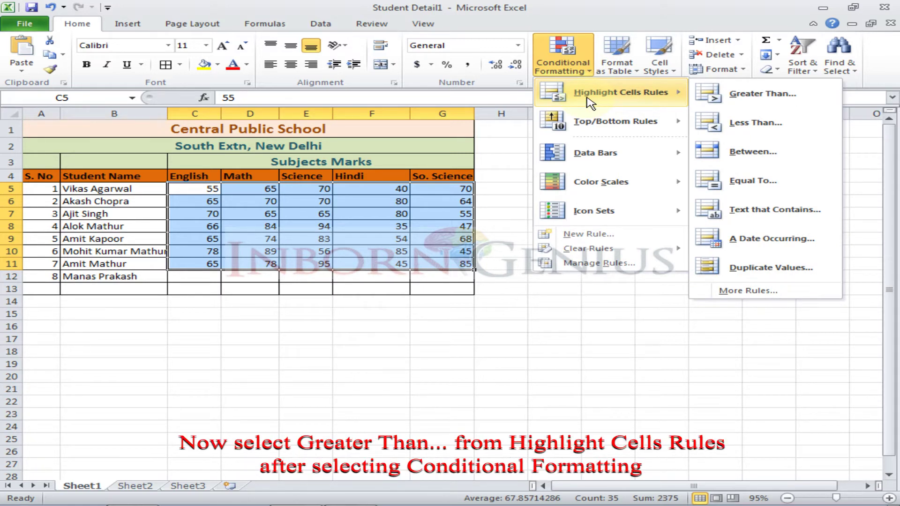
pyautogui.click(752, 104)
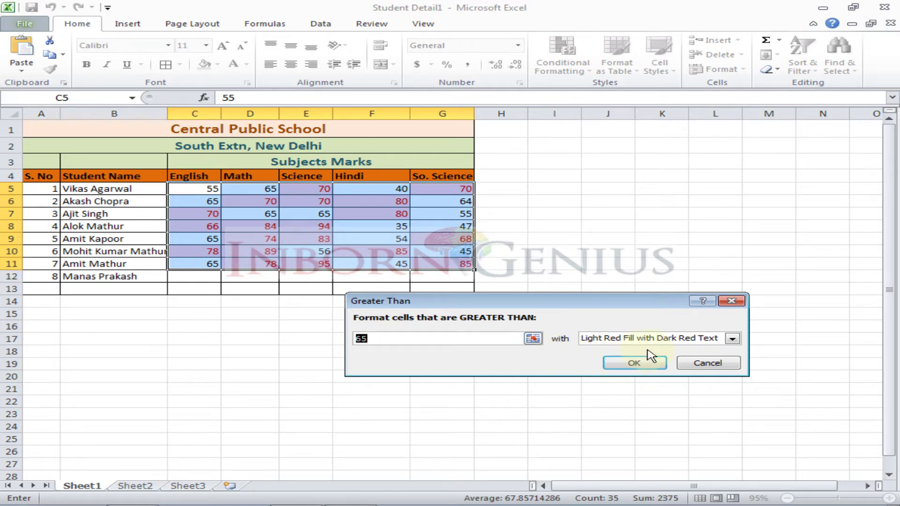
pyautogui.write('65')
# Step: Examine the preset and custom format options offered for the Greater Than rule
pyautogui.click(682, 346)
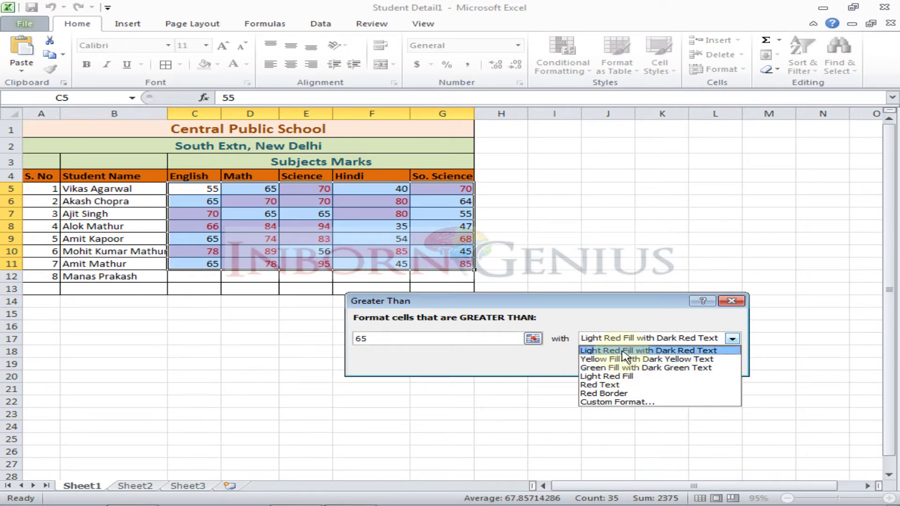
pyautogui.click(630, 407)
pyautogui.click(459, 196)
pyautogui.click(400, 193)
pyautogui.click(729, 476)
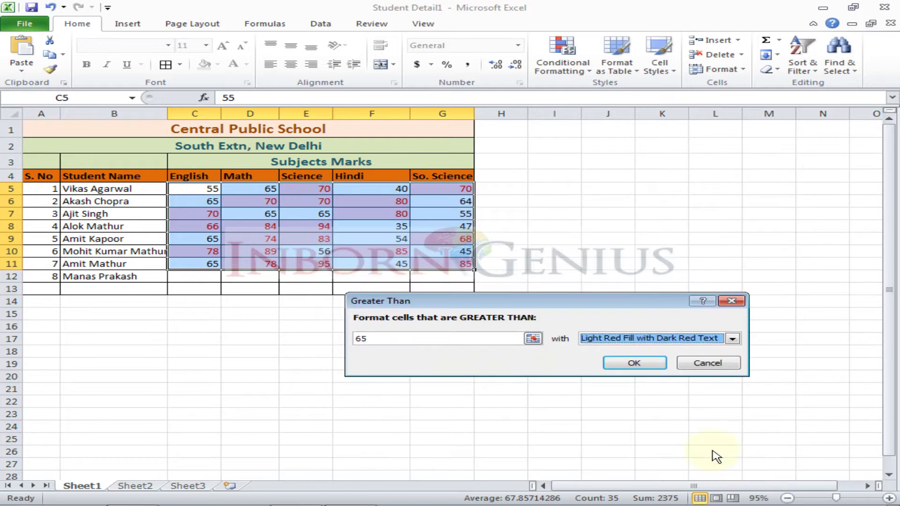
# Step: Try thresholds of 75 and 85 in the Greater Than rule and cancel it
pyautogui.moveTo(369, 338); pyautogui.dragTo(343, 341)
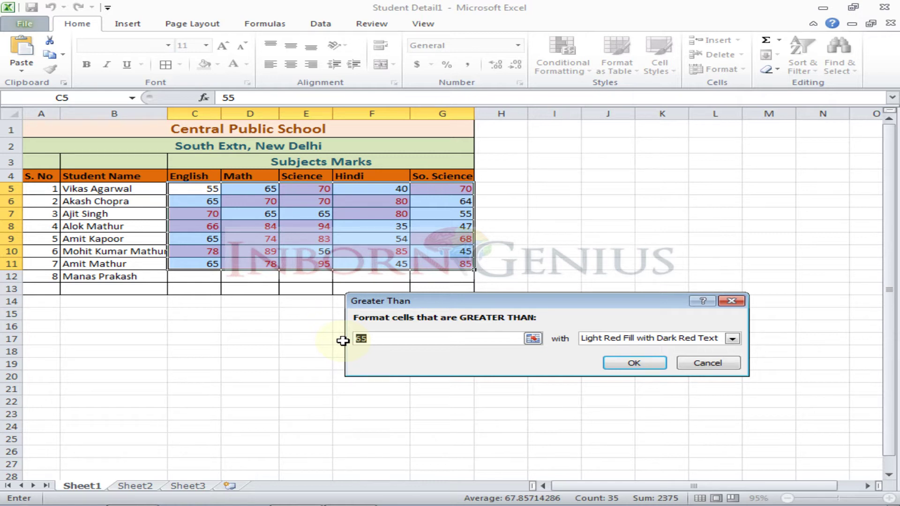
pyautogui.write('75')
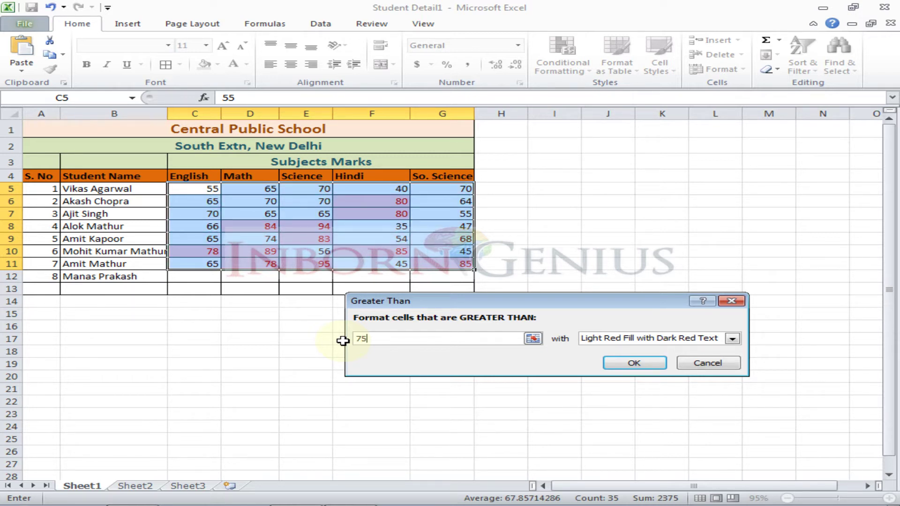
pyautogui.moveTo(393, 340); pyautogui.dragTo(346, 342)
pyautogui.write('85')
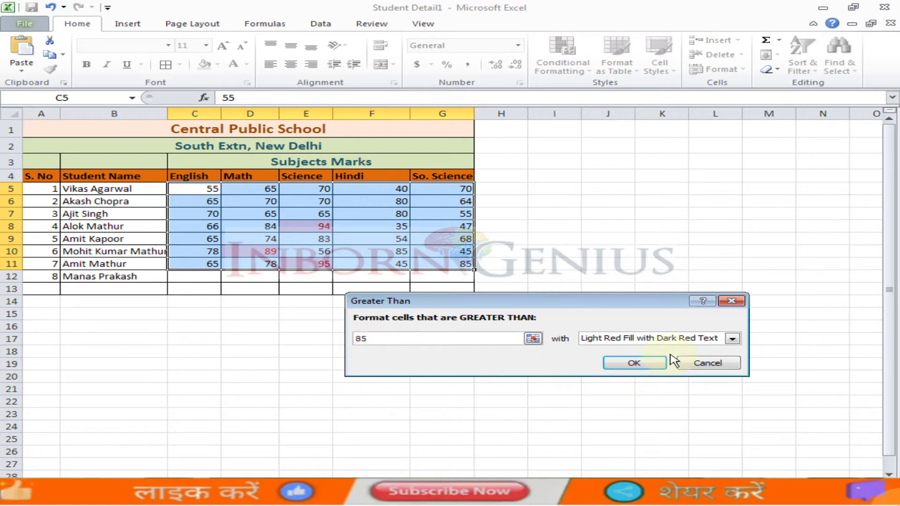
pyautogui.click(700, 364)
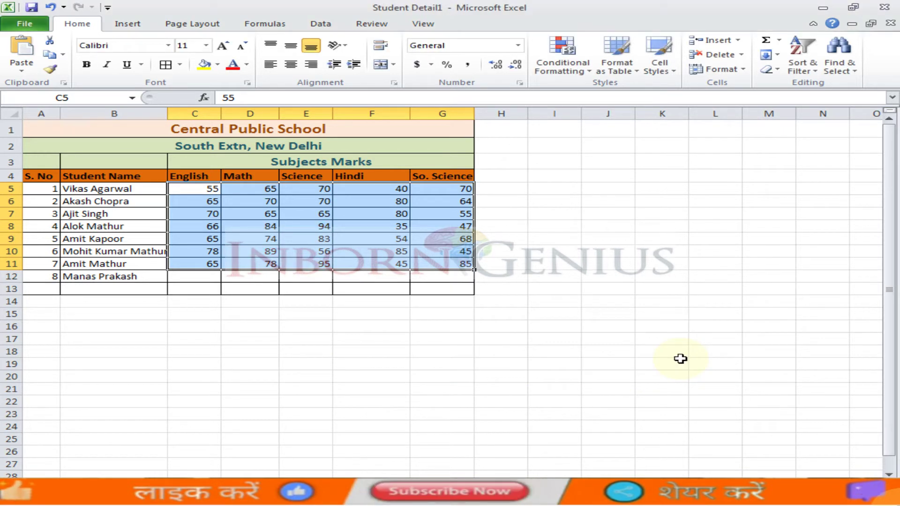
# Step: Preview a Less Than 65 highlight rule on the marks and cancel it
pyautogui.click(594, 70)
pyautogui.moveTo(629, 96)
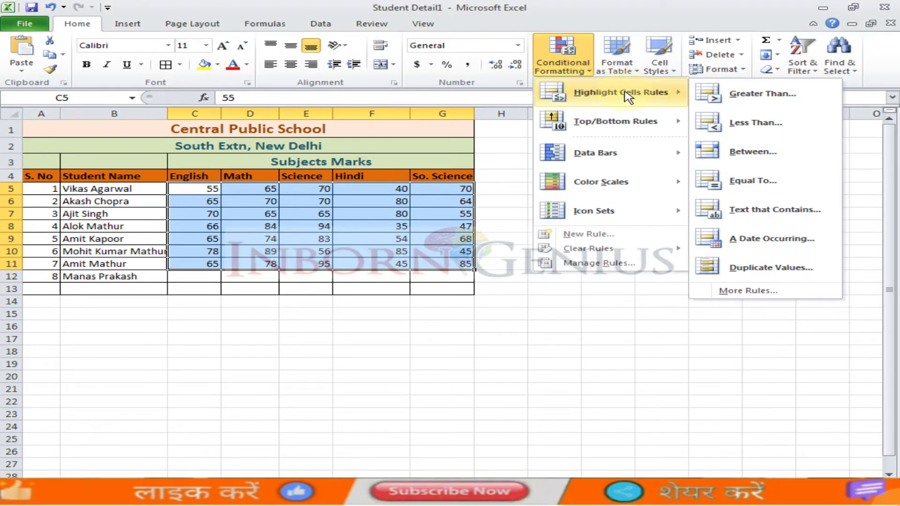
pyautogui.click(753, 128)
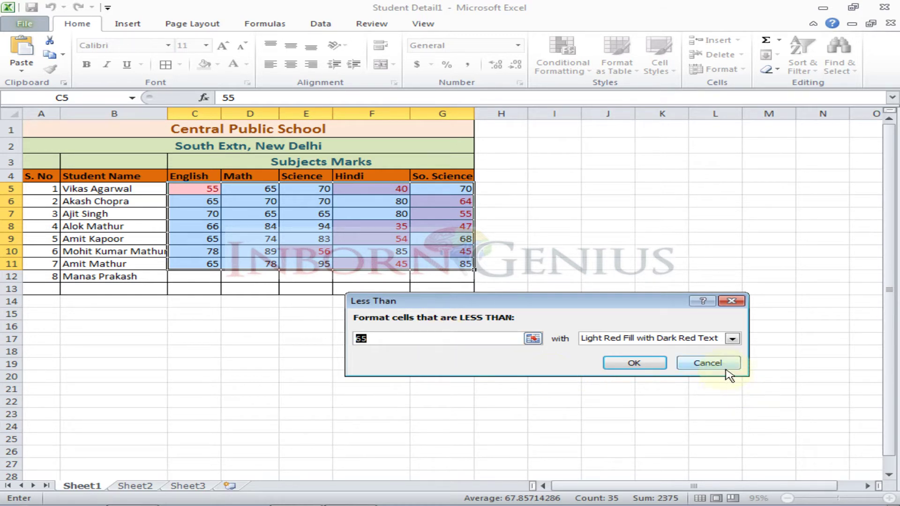
pyautogui.click(706, 364)
# Step: Try a Between rule that highlights marks from 70 to 80, check its format options and cancel it
pyautogui.click(564, 55)
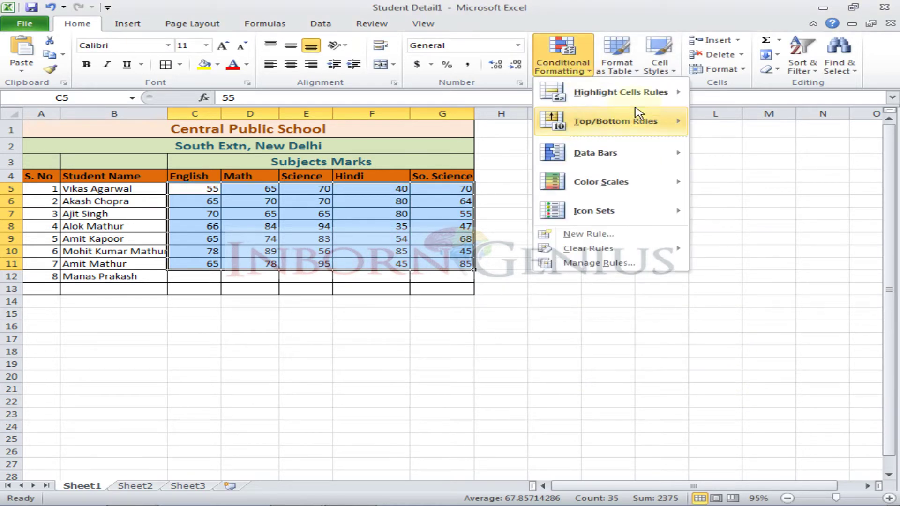
pyautogui.moveTo(636, 98)
pyautogui.click(745, 158)
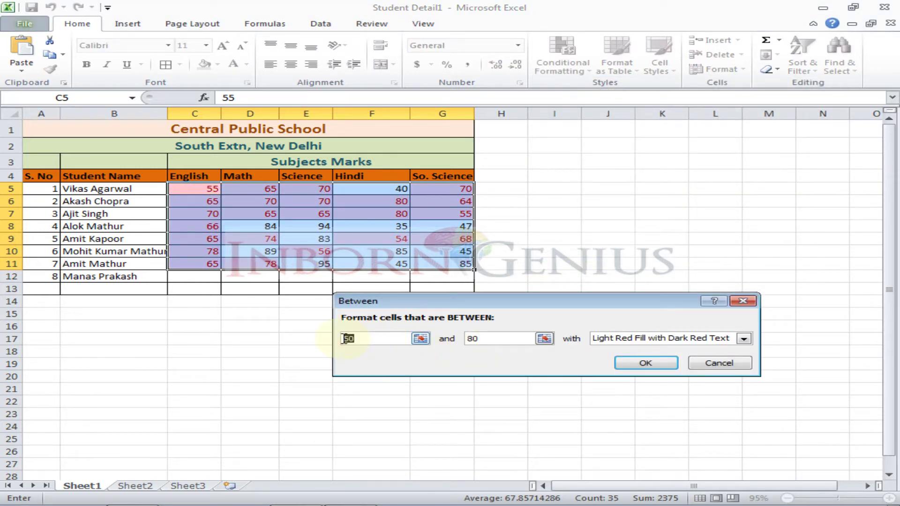
pyautogui.write('70')
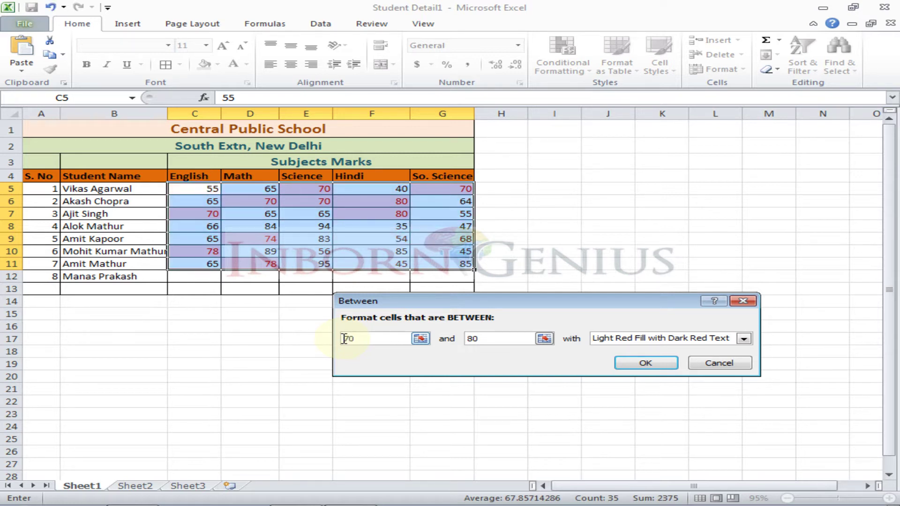
pyautogui.press('Tab')
pyautogui.click(681, 341)
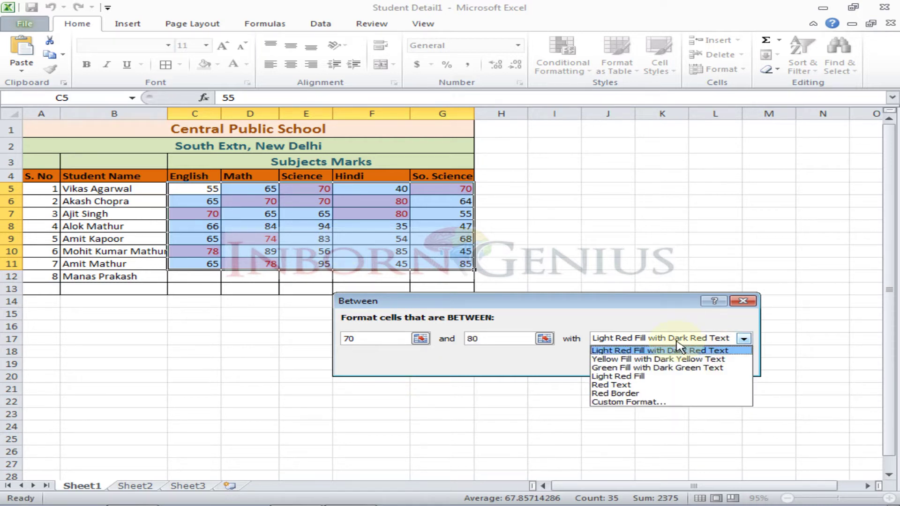
pyautogui.click(677, 343)
pyautogui.click(680, 348)
pyautogui.click(683, 348)
pyautogui.click(717, 368)
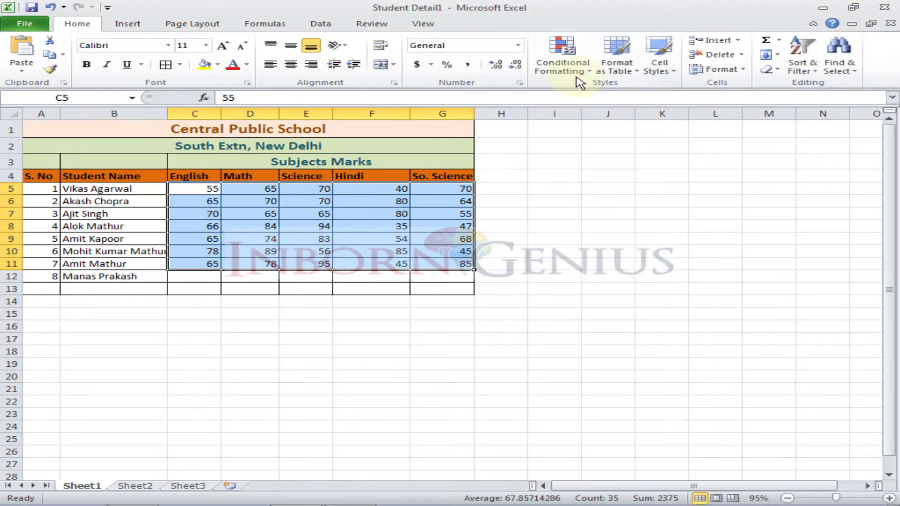
# Step: Preview an Equal To 65 highlight rule on the marks and cancel it
pyautogui.click(580, 74)
pyautogui.moveTo(628, 106)
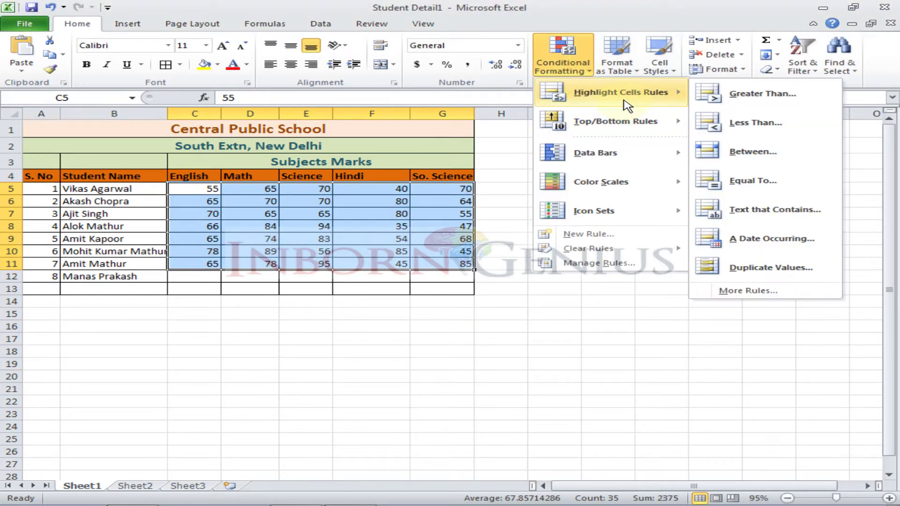
pyautogui.click(750, 183)
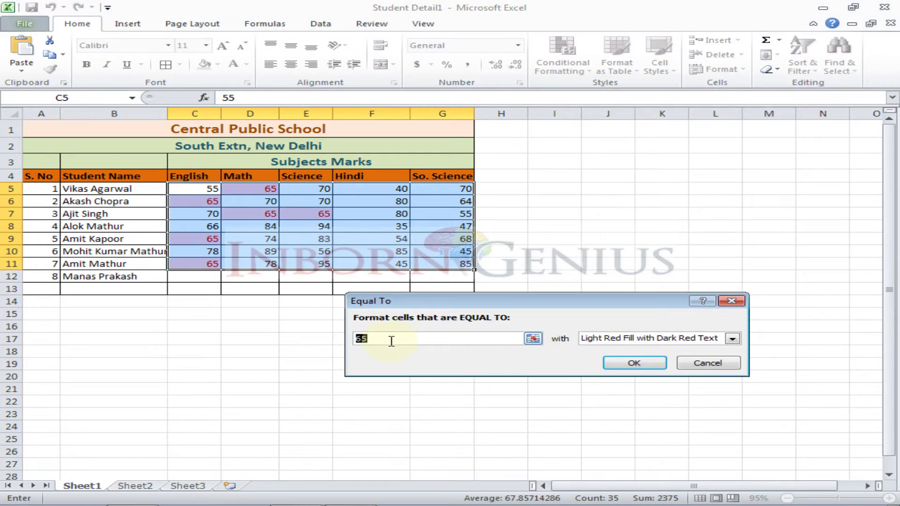
pyautogui.click(709, 364)
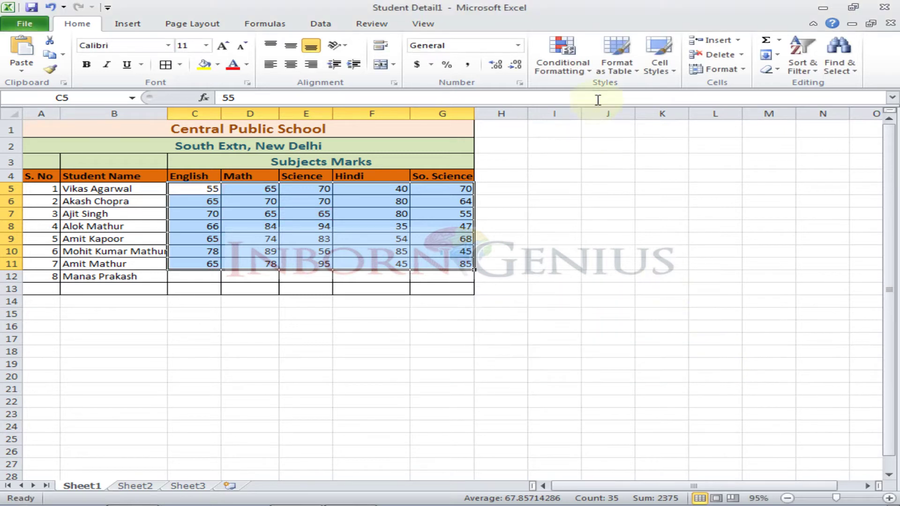
pyautogui.click(563, 55)
pyautogui.moveTo(644, 101)
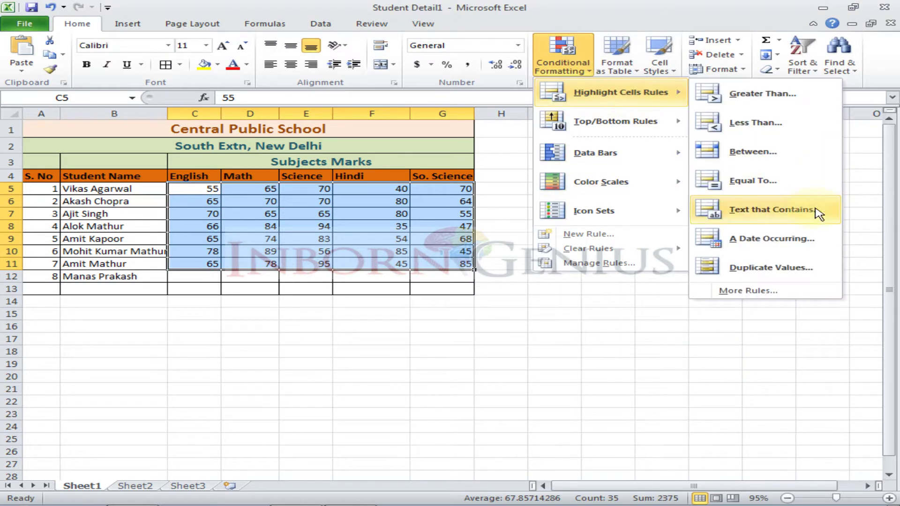
pyautogui.click(770, 224)
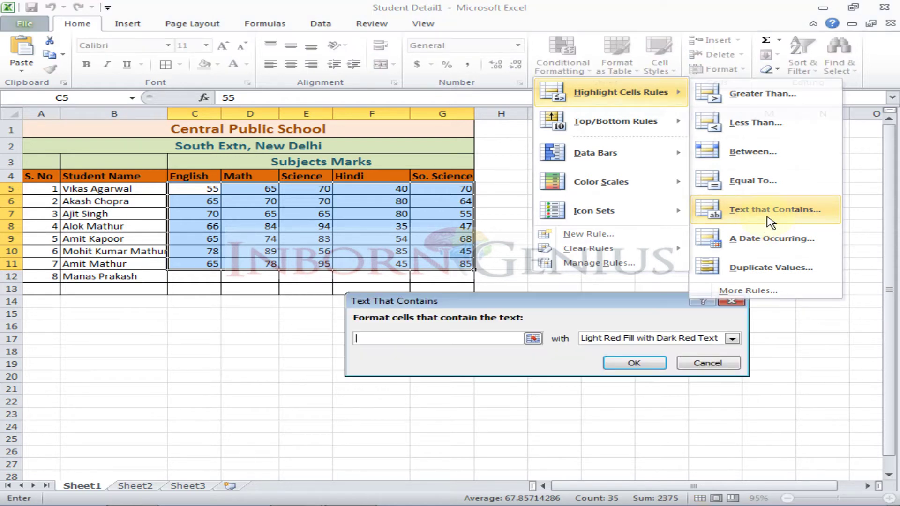
pyautogui.click(720, 365)
# Step: Set up a Text That Contains rule on the student names in B5:B12 for a student's first name, with Green Fill with Dark Green Text
pyautogui.moveTo(120, 191); pyautogui.dragTo(125, 276)
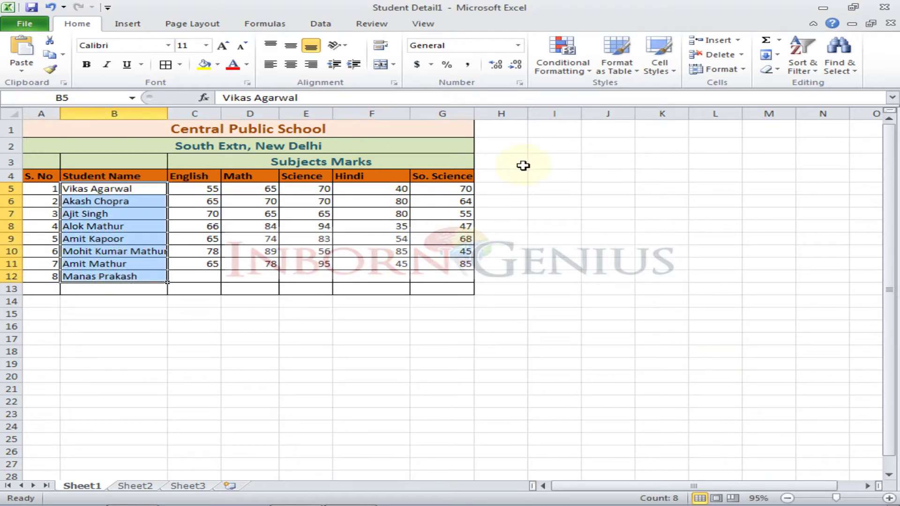
pyautogui.click(574, 66)
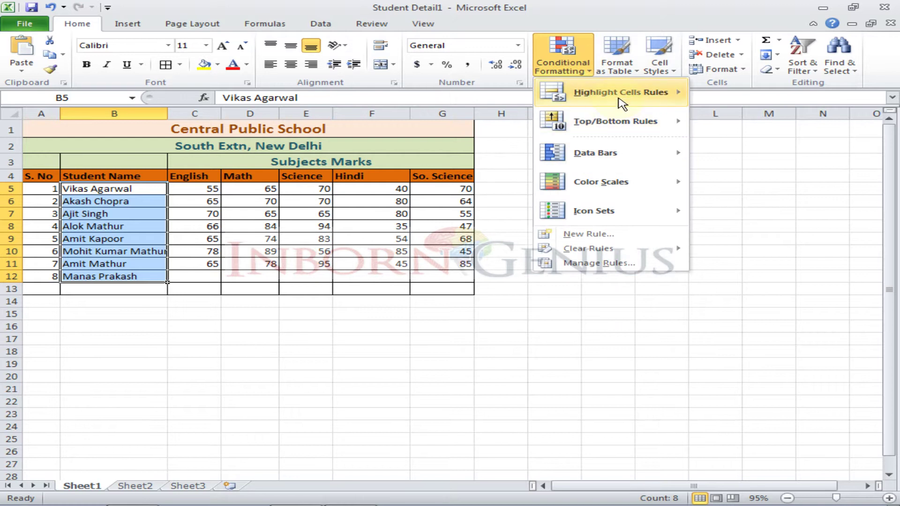
pyautogui.moveTo(621, 94)
pyautogui.click(762, 209)
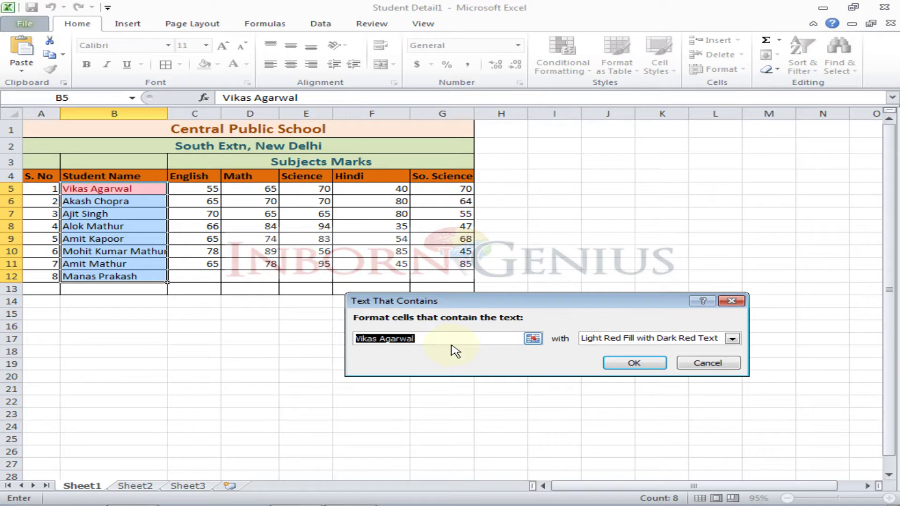
pyautogui.write('Amit')
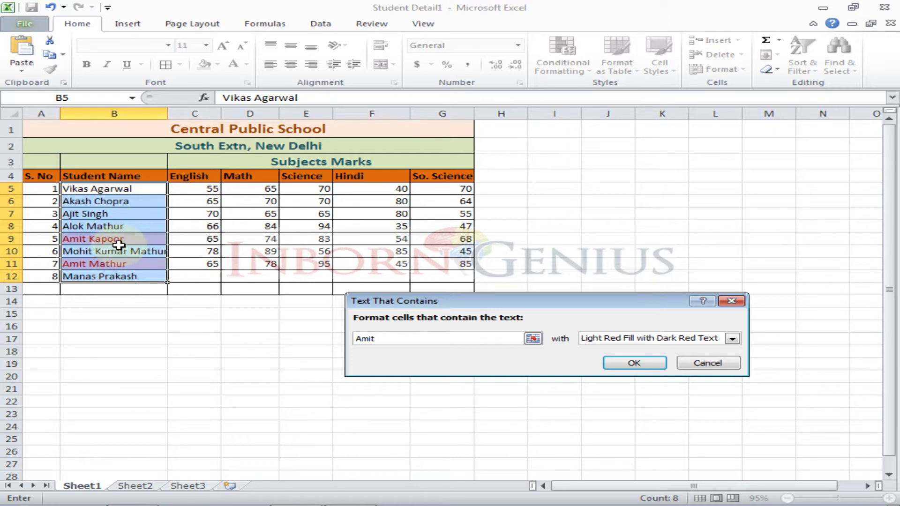
pyautogui.click(650, 339)
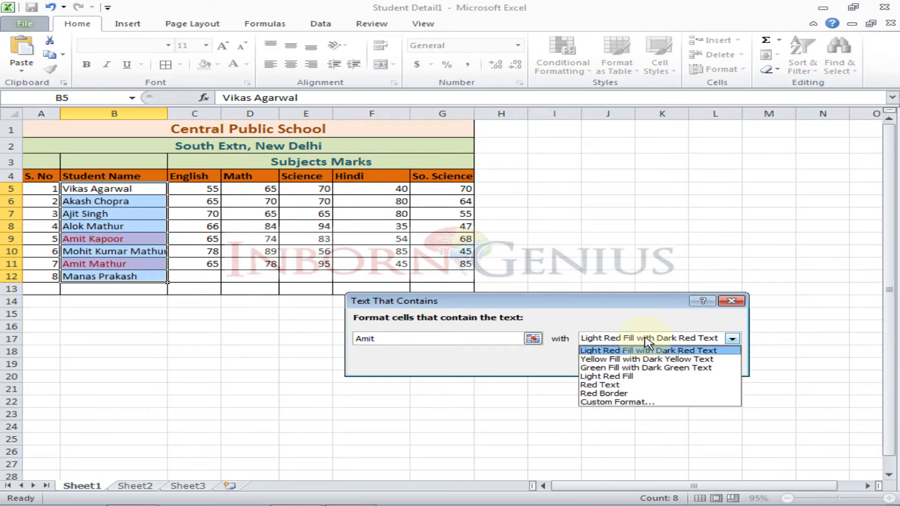
pyautogui.click(658, 369)
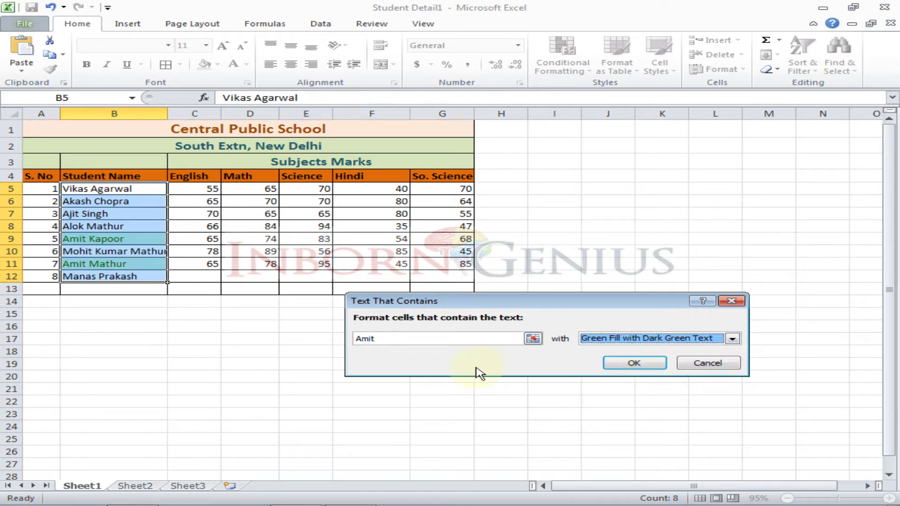
# Step: Replace the rule's search text with a reference to cell B9 (=$B$9) and set the format to Light Red Fill
pyautogui.click(467, 342)
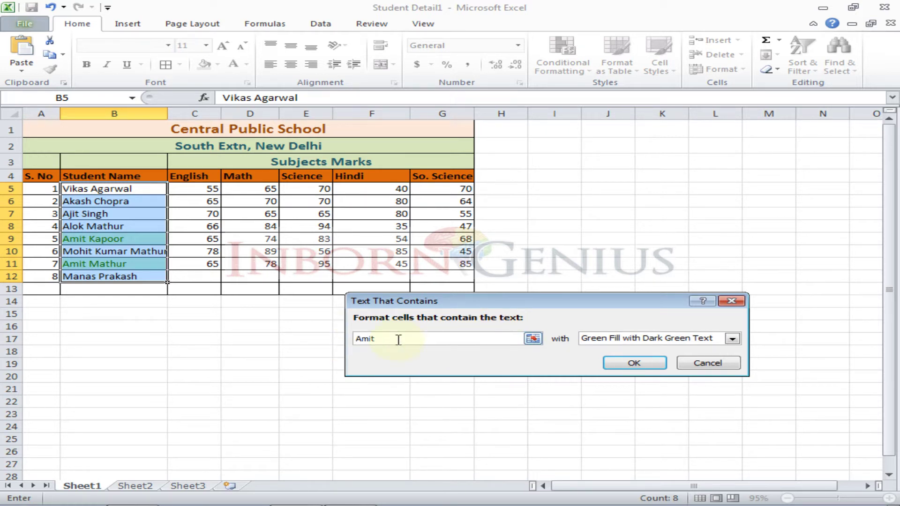
pyautogui.doubleClick(370, 339)
pyautogui.press('BackSpace')
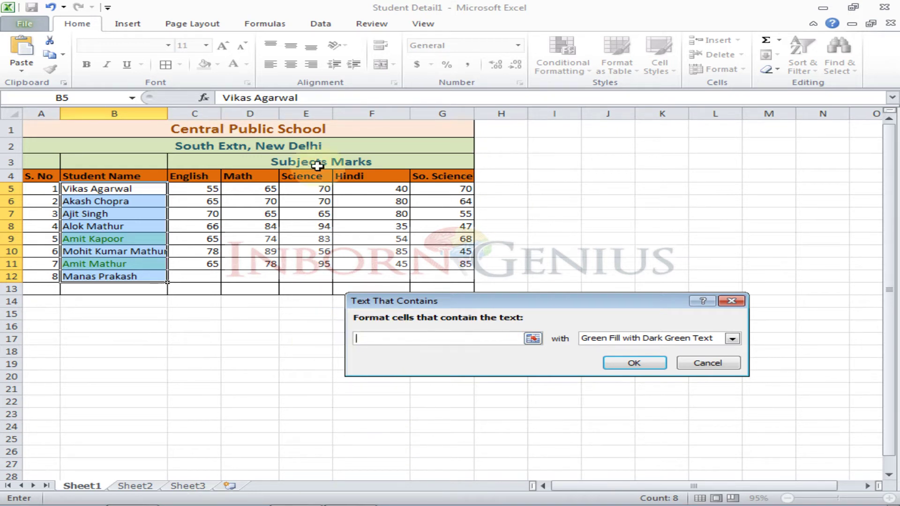
pyautogui.click(107, 241)
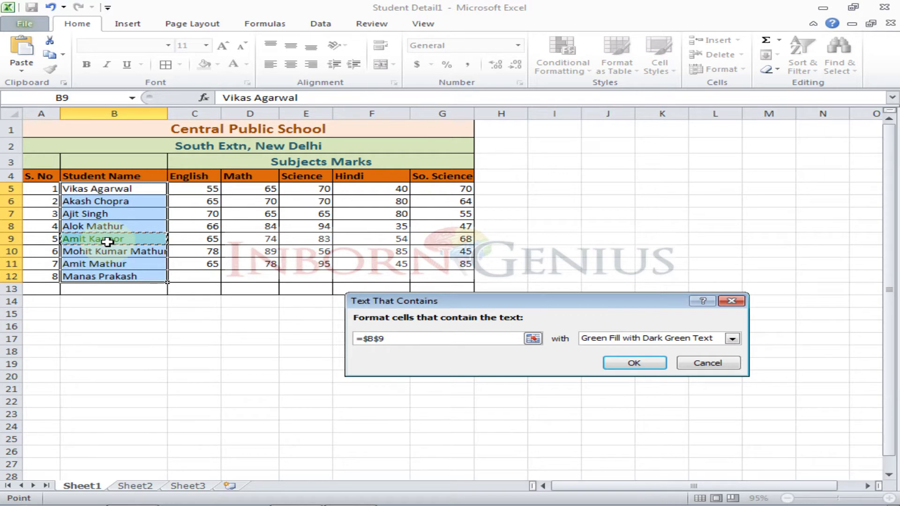
pyautogui.click(639, 338)
pyautogui.click(609, 378)
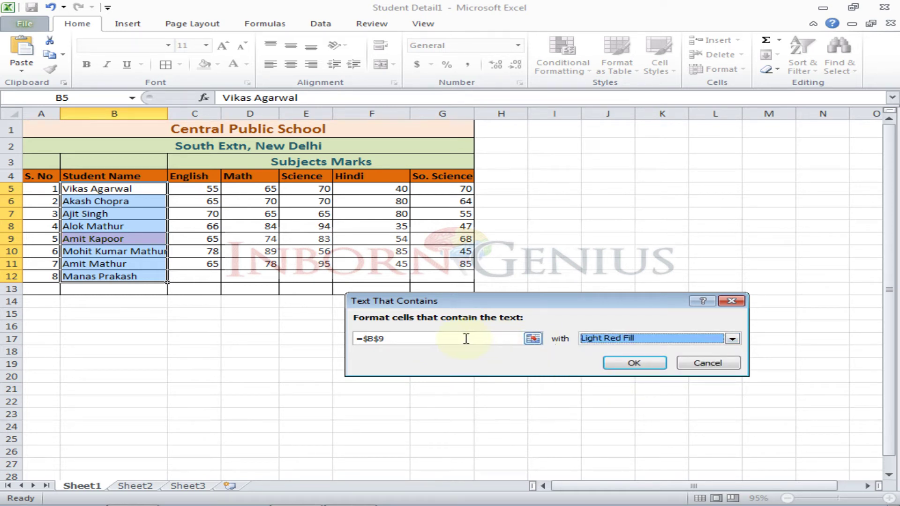
# Step: Cancel the text rule, try a Top 10 Items rule set to 5 on marks C5:G11, review its formats and cancel it
pyautogui.click(707, 363)
pyautogui.moveTo(205, 183); pyautogui.dragTo(470, 270)
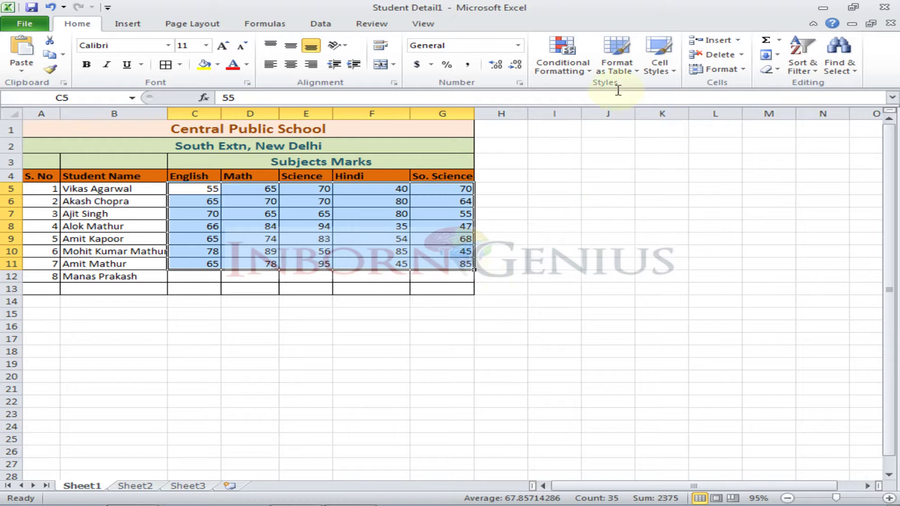
pyautogui.click(570, 66)
pyautogui.moveTo(594, 93)
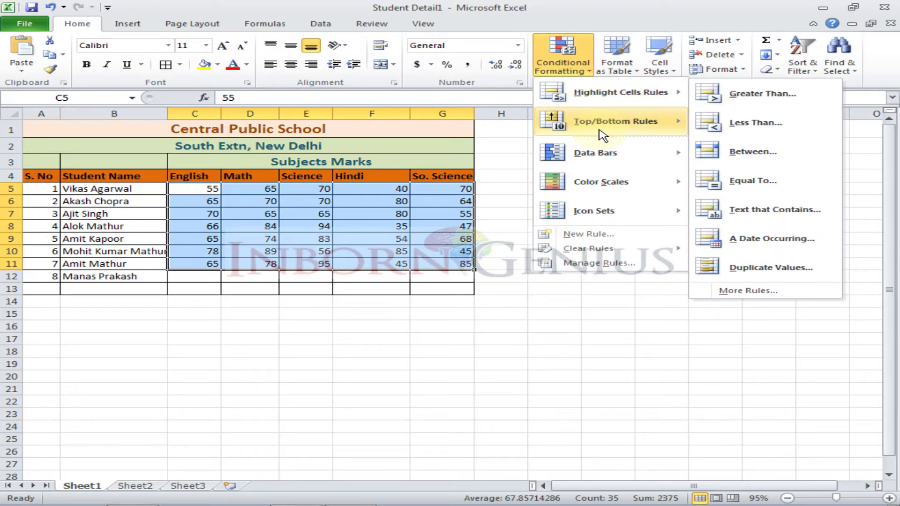
pyautogui.moveTo(604, 136)
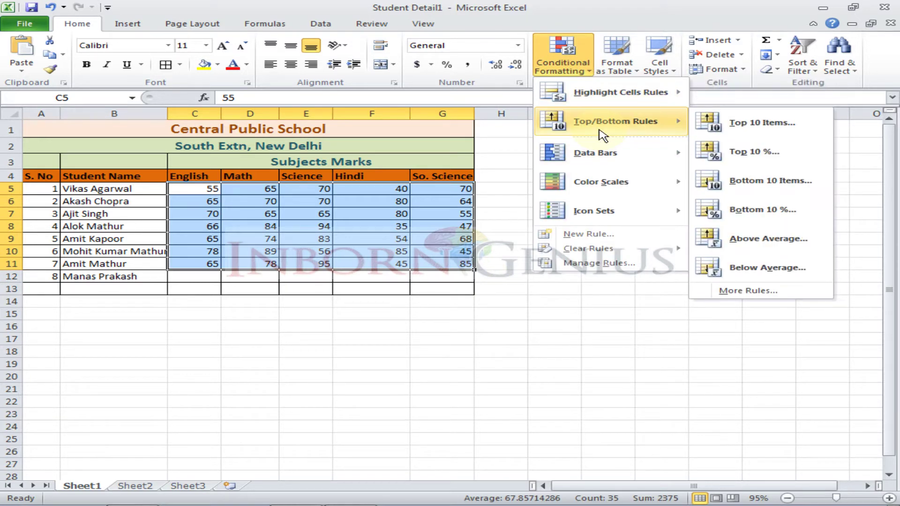
pyautogui.click(753, 136)
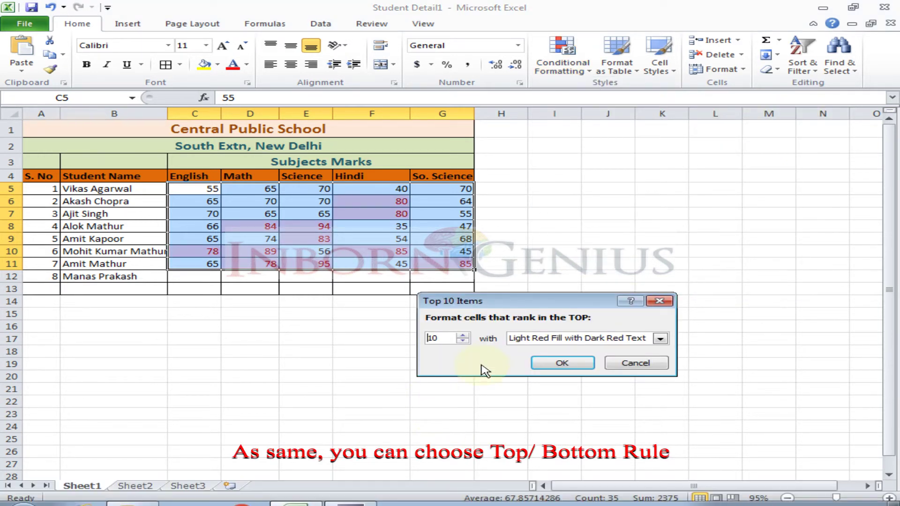
pyautogui.doubleClick(437, 339)
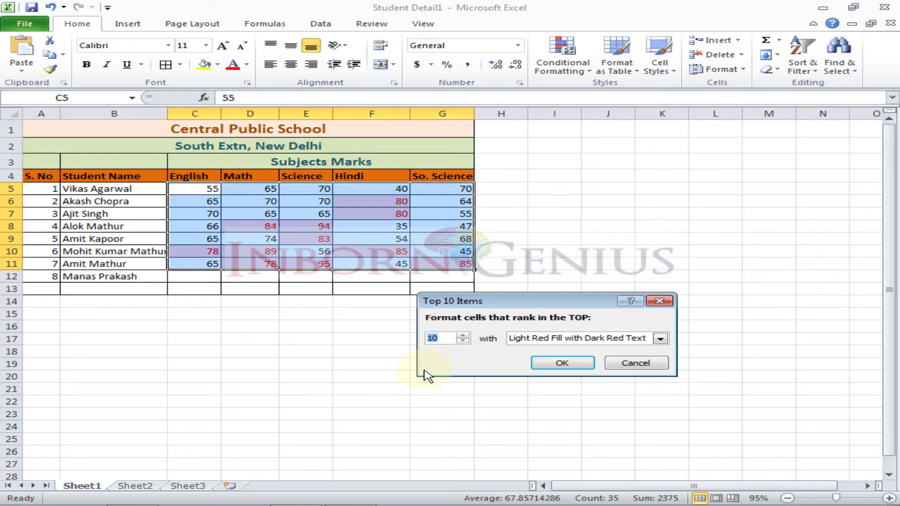
pyautogui.write('5')
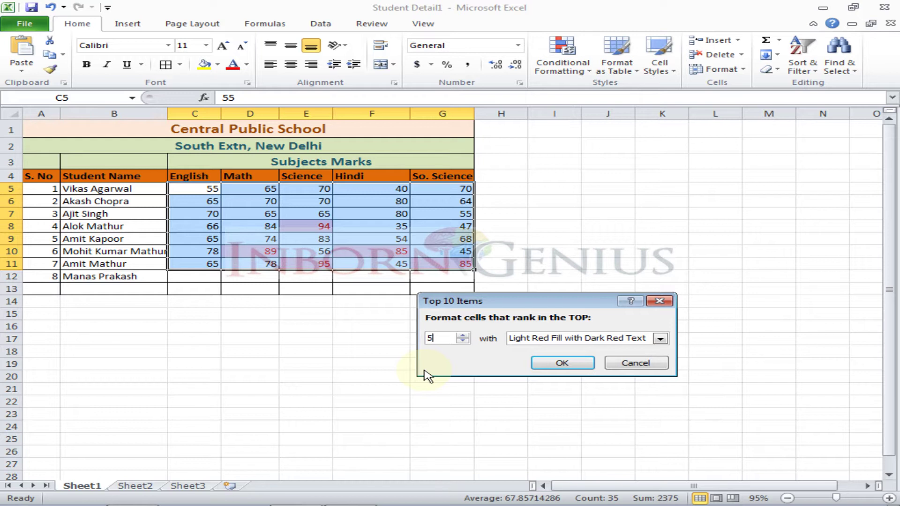
pyautogui.click(623, 338)
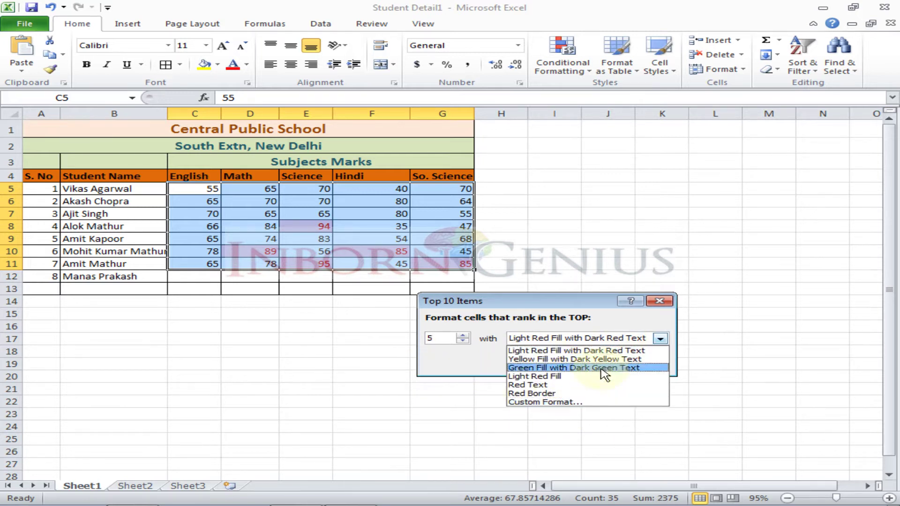
pyautogui.click(440, 402)
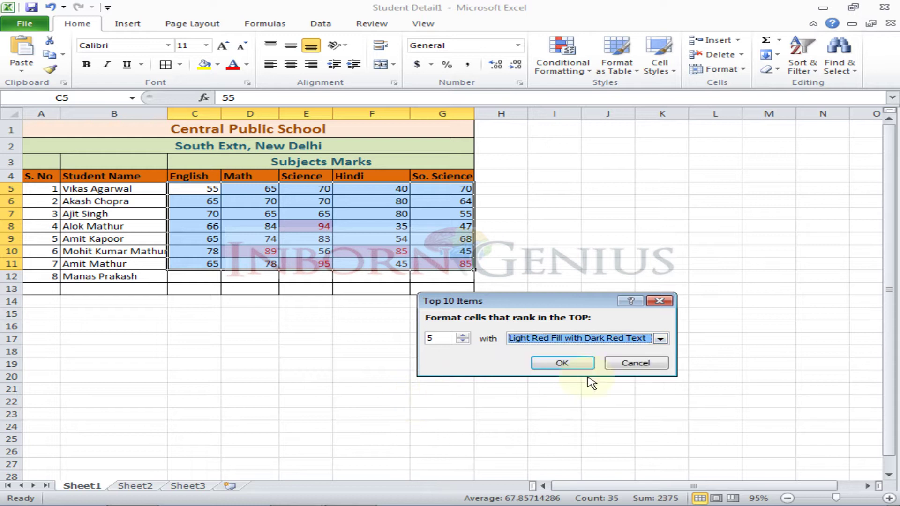
pyautogui.click(635, 365)
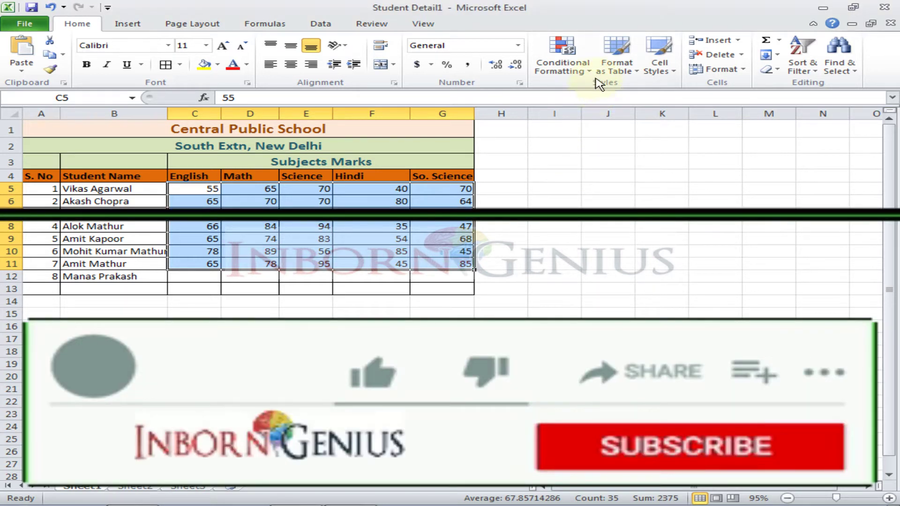
# Step: Preview a Top 10% rule with Light Red Fill with Dark Red Text on the marks and cancel it
pyautogui.click(562, 71)
pyautogui.moveTo(593, 121)
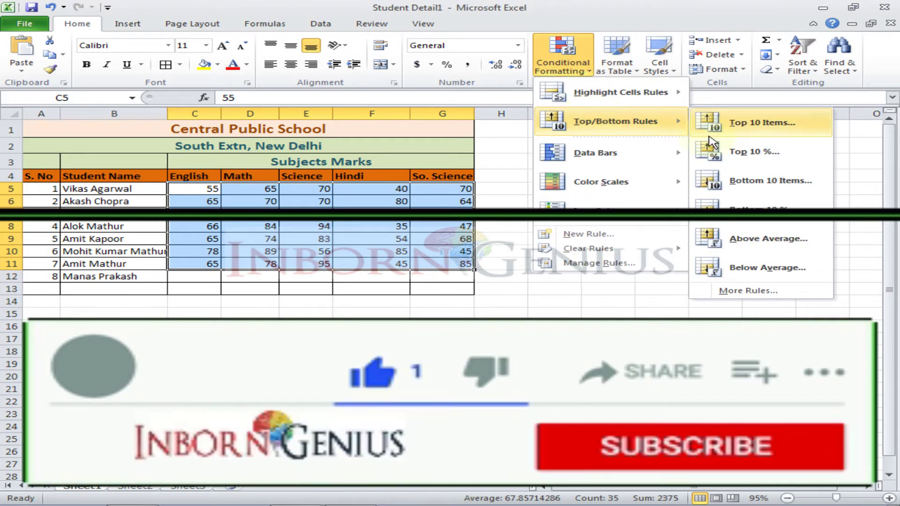
pyautogui.click(750, 160)
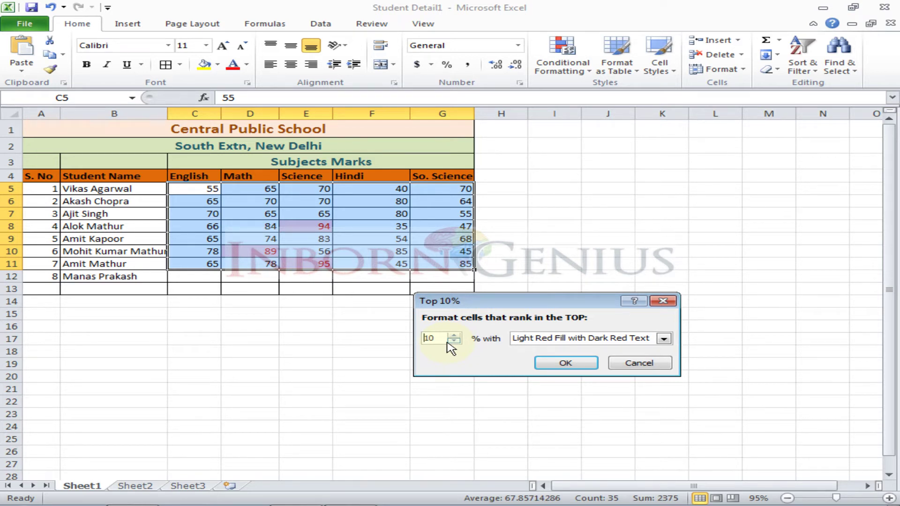
pyautogui.click(650, 368)
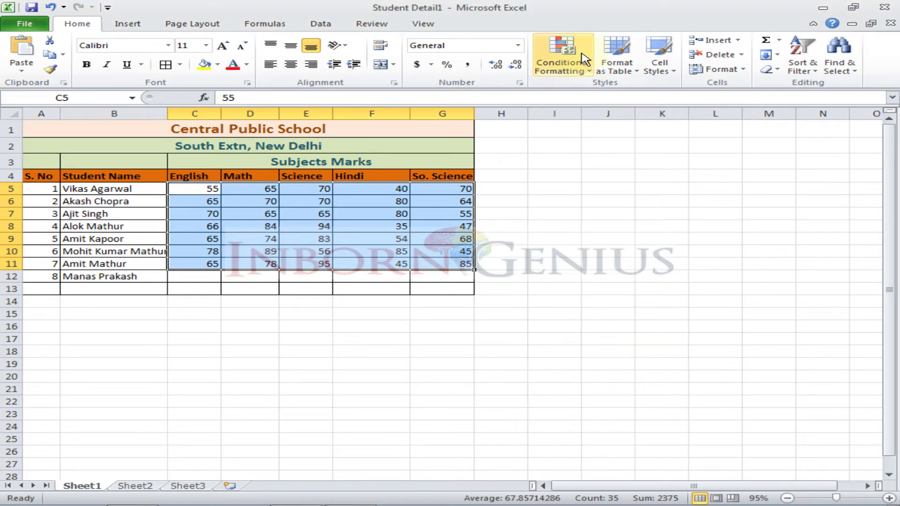
# Step: Preview data bars and color scales on the marks, look at the custom color scale rule options and cancel
pyautogui.click(565, 65)
pyautogui.moveTo(588, 165)
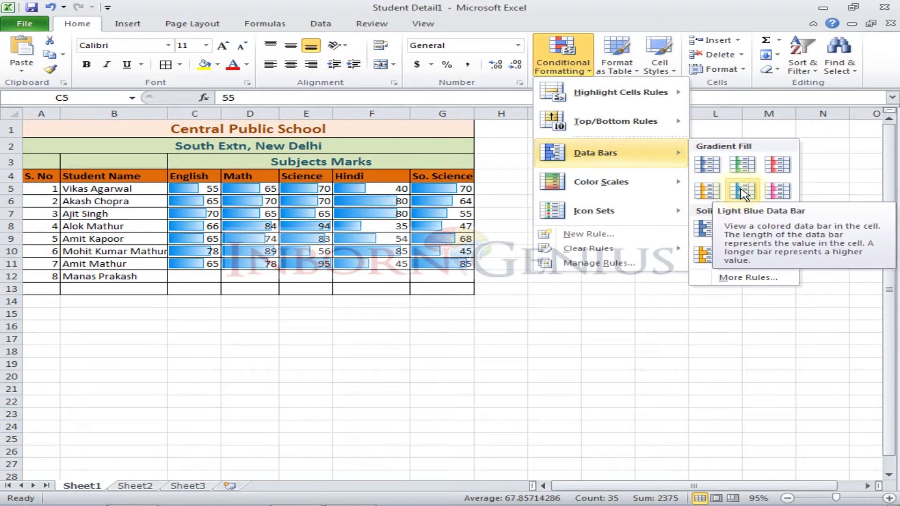
pyautogui.moveTo(607, 190)
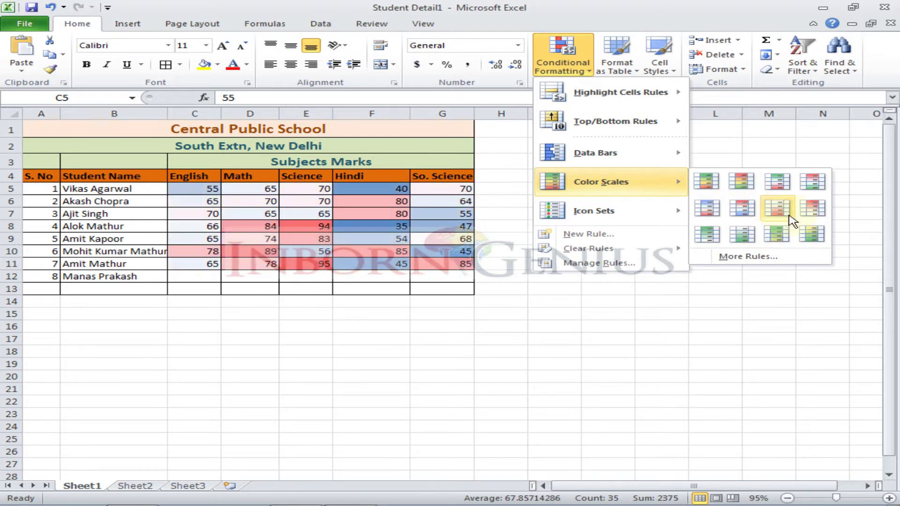
pyautogui.click(746, 267)
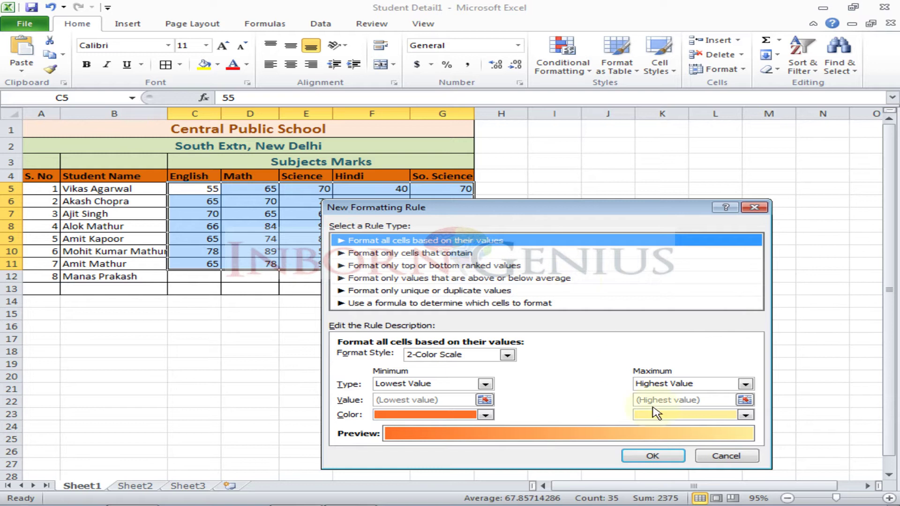
pyautogui.click(724, 457)
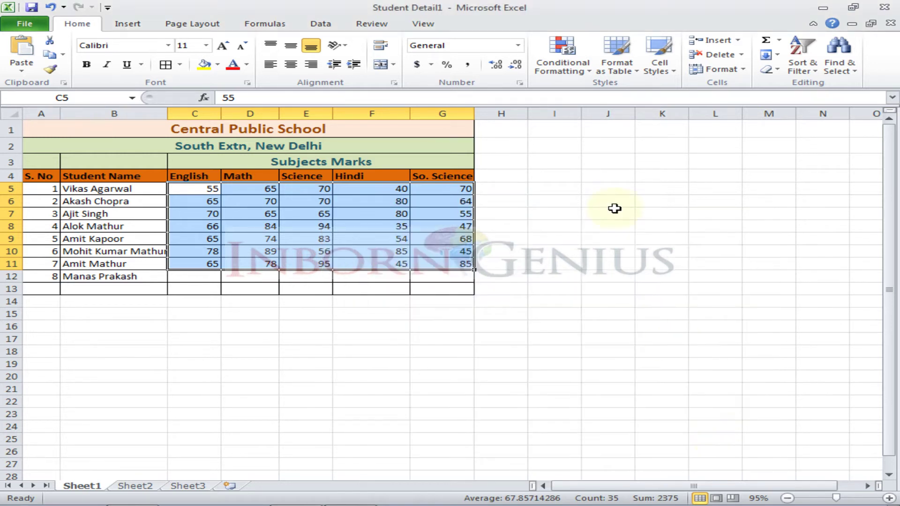
# Step: Preview the conditional formatting icon sets, including 4 Ratings, on the marks without applying one
pyautogui.click(591, 69)
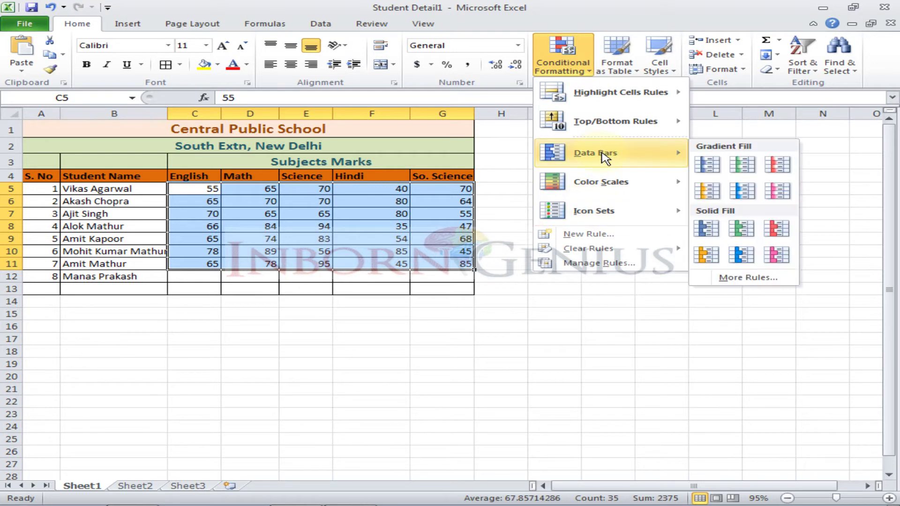
pyautogui.moveTo(603, 213)
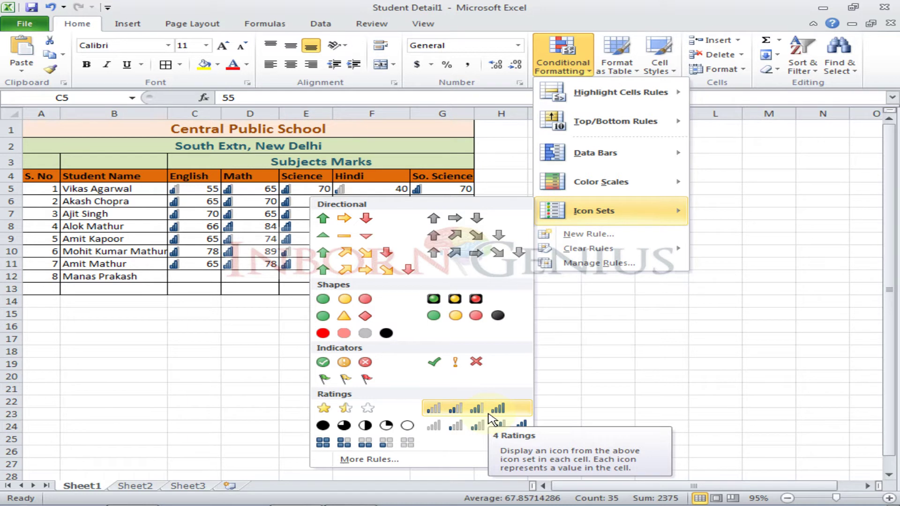
pyautogui.click(603, 327)
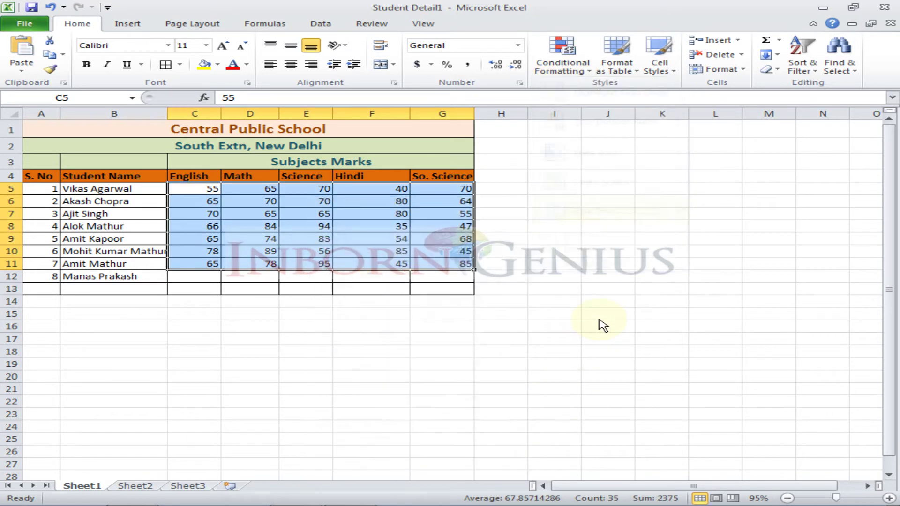
# Step: Look at the rule types for creating a new conditional formatting rule and cancel without adding one
pyautogui.click(591, 72)
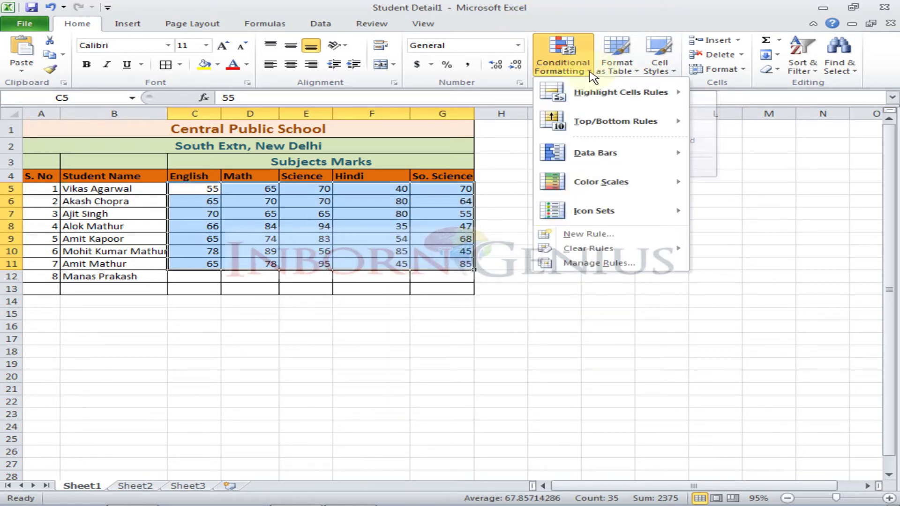
pyautogui.click(588, 234)
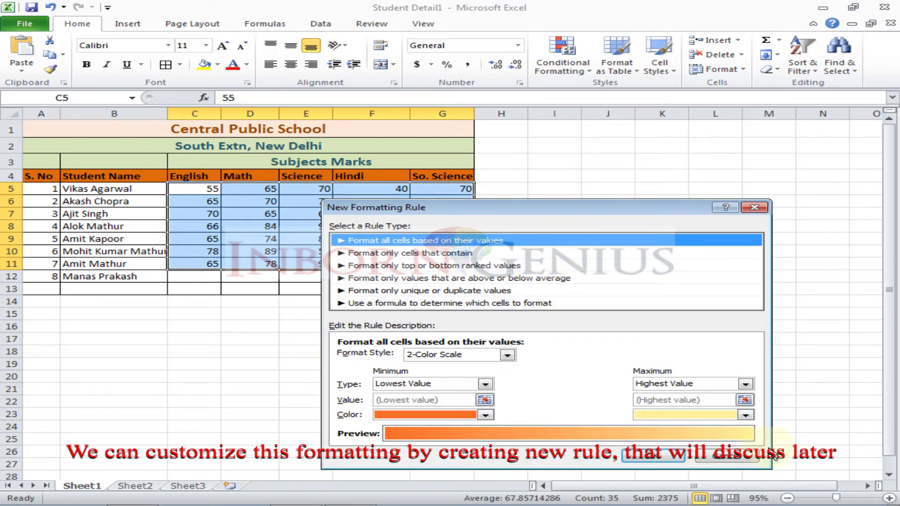
pyautogui.click(716, 459)
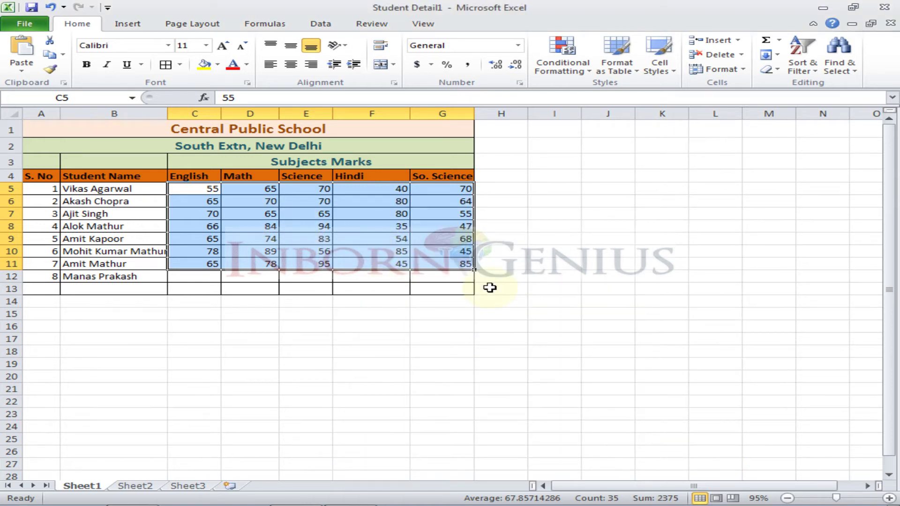
# Step: Examine the available cell styles for the marks and for the header row A4:G4 without applying one
pyautogui.click(678, 75)
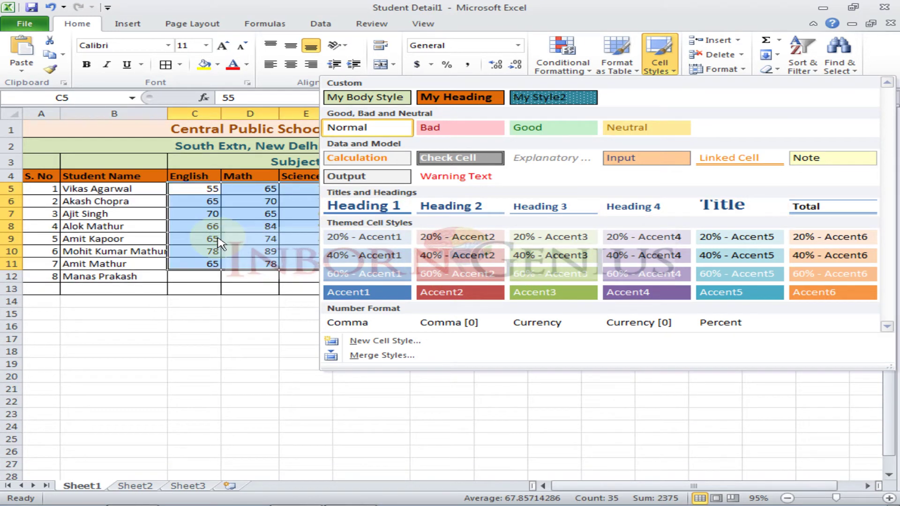
pyautogui.click(70, 177)
pyautogui.click(50, 176)
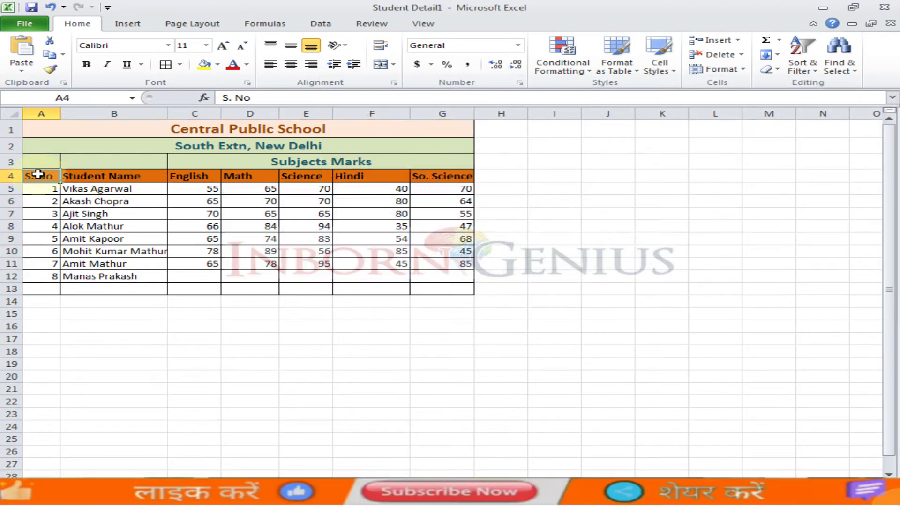
pyautogui.keyDown('shift'); pyautogui.click(446, 175); pyautogui.keyUp('shift')
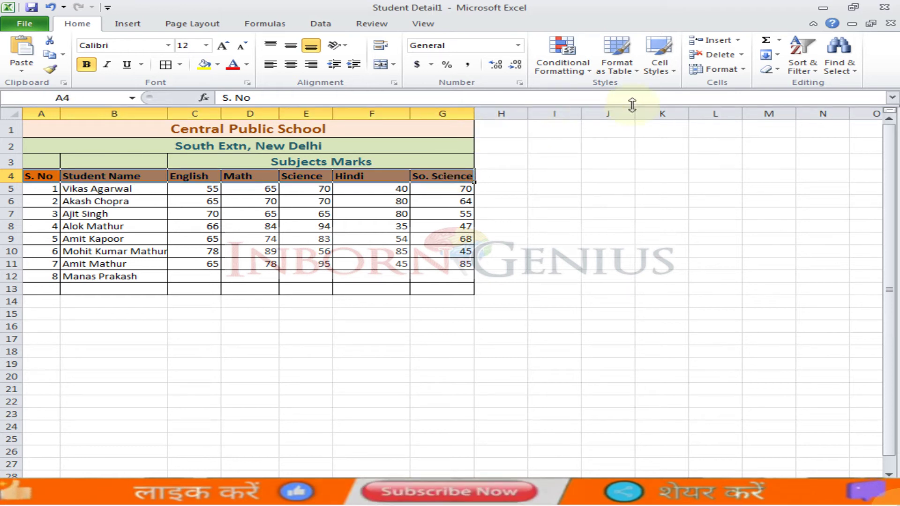
pyautogui.click(675, 74)
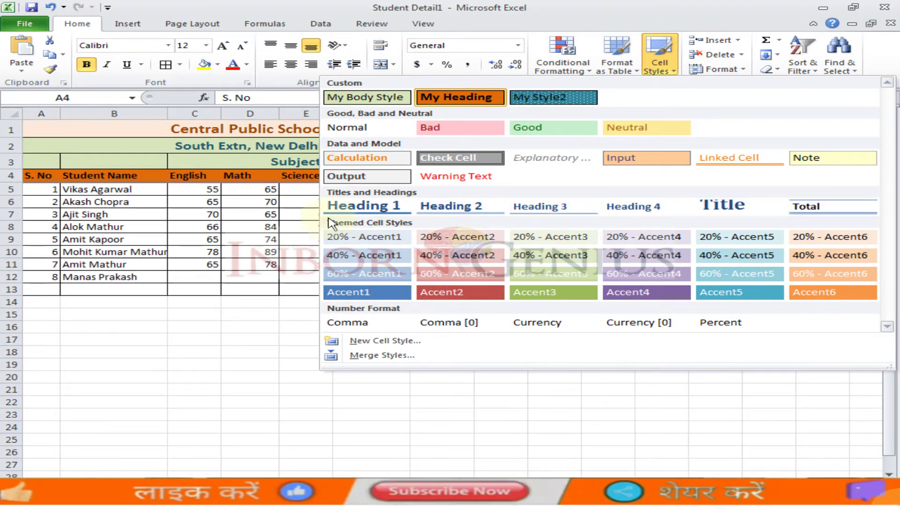
pyautogui.click(234, 199)
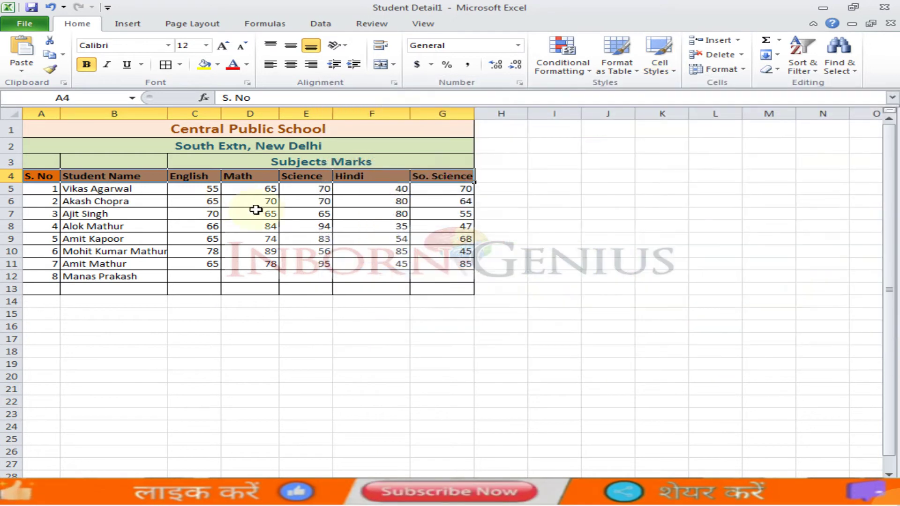
# Step: Start a new cell style based on header cell A4 and name it My Heading
pyautogui.click(674, 74)
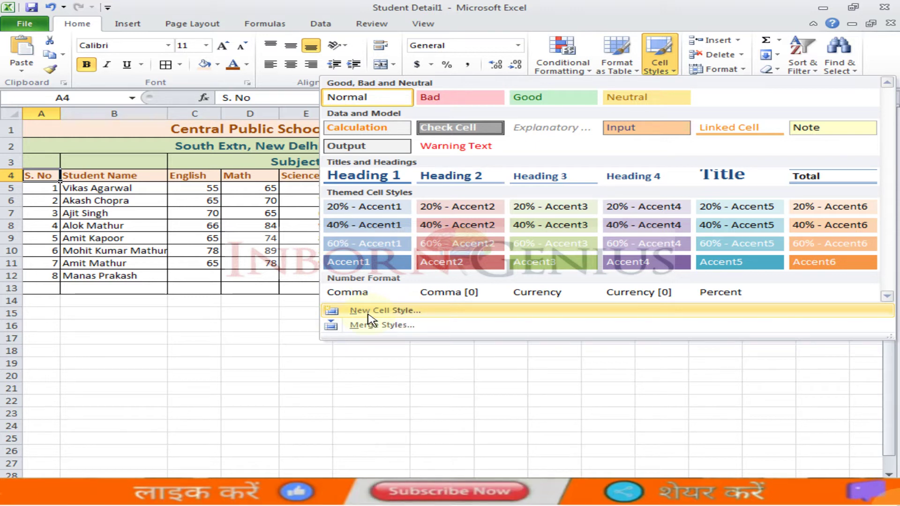
pyautogui.click(402, 311)
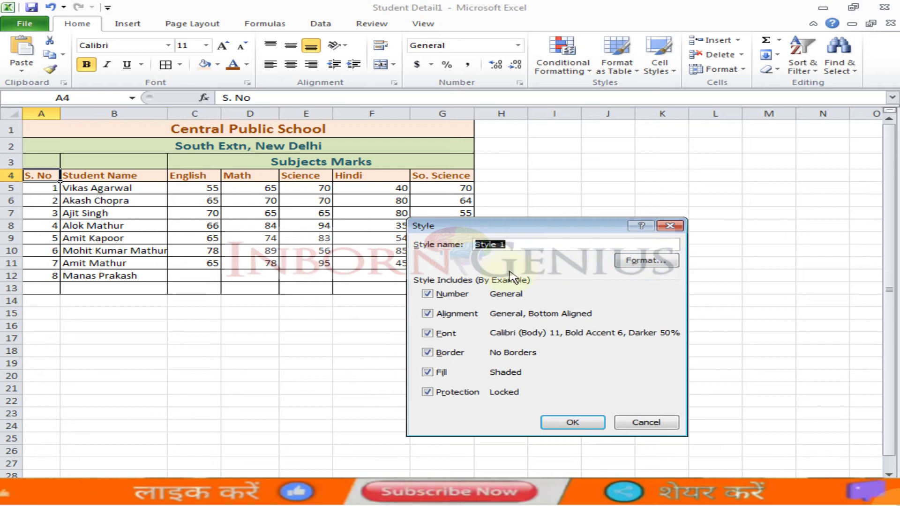
pyautogui.write('My Hea')
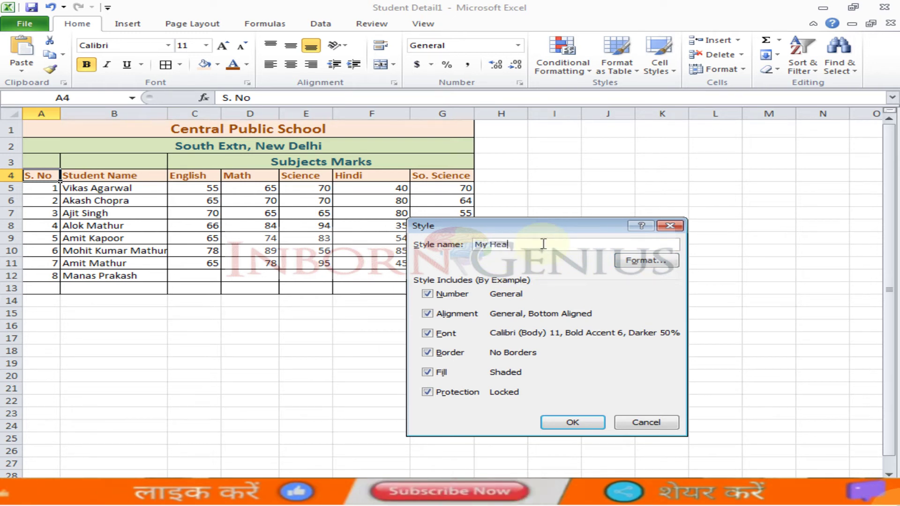
pyautogui.write('ding')
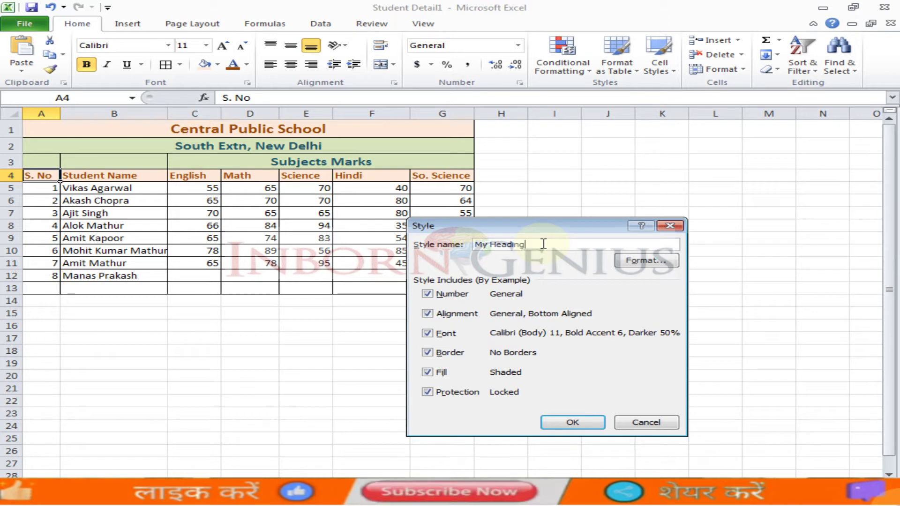
# Step: Give the My Heading style an outline border and the darkest shade of the orange theme color as fill
pyautogui.click(654, 261)
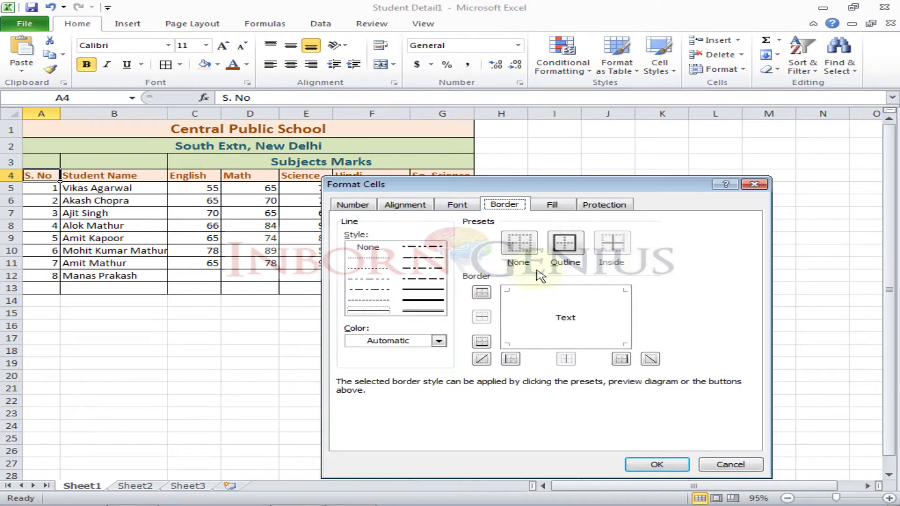
pyautogui.click(566, 248)
pyautogui.click(558, 209)
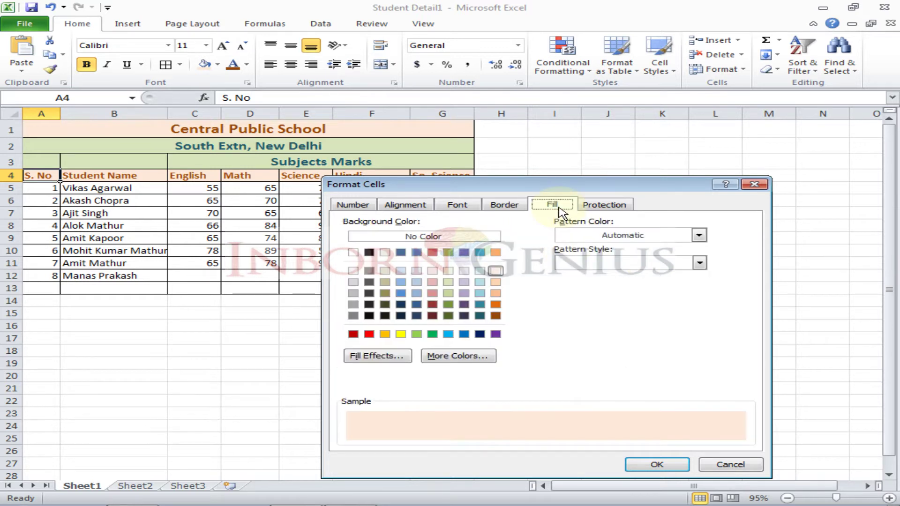
pyautogui.click(496, 294)
pyautogui.click(496, 305)
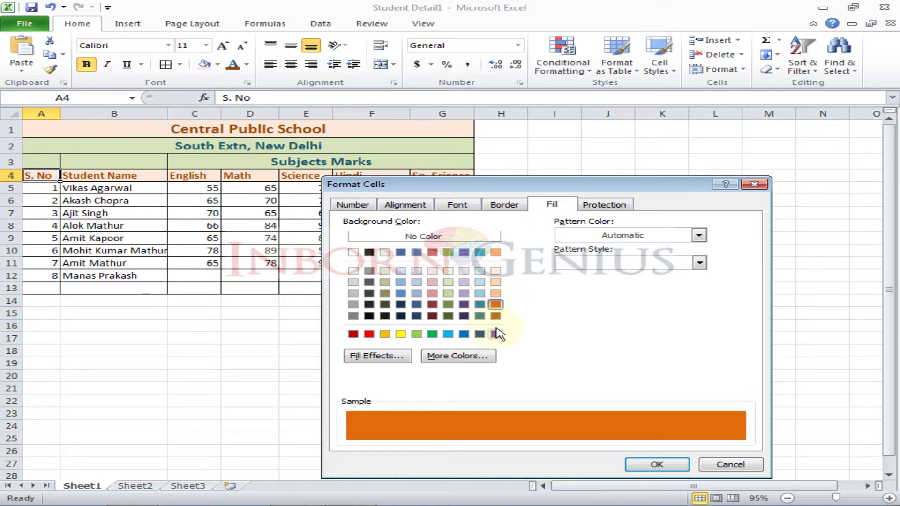
pyautogui.click(496, 316)
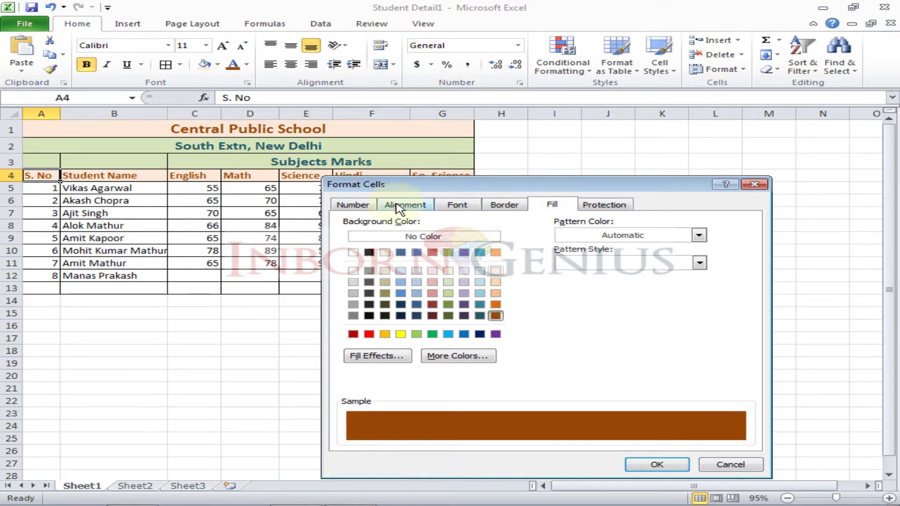
# Step: Give the My Heading style the darkest orange theme font color and the lightest orange theme fill, and save the style
pyautogui.click(458, 205)
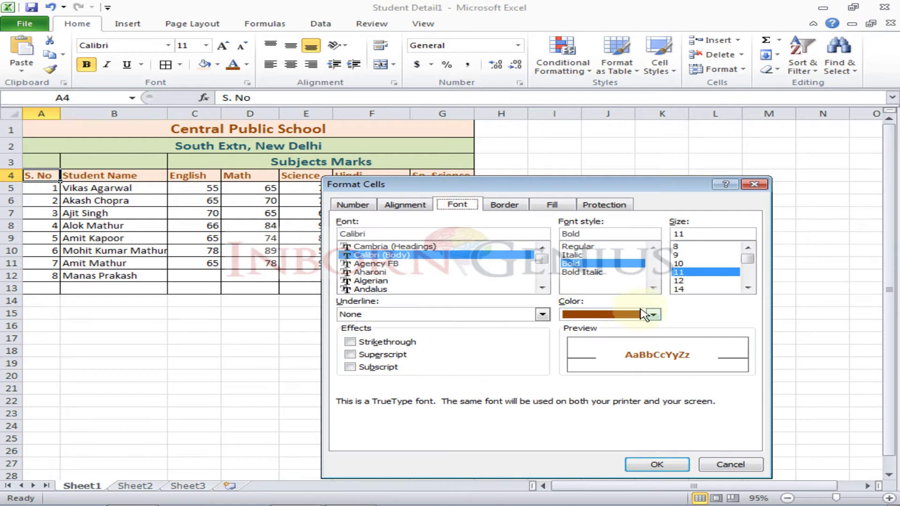
pyautogui.click(608, 321)
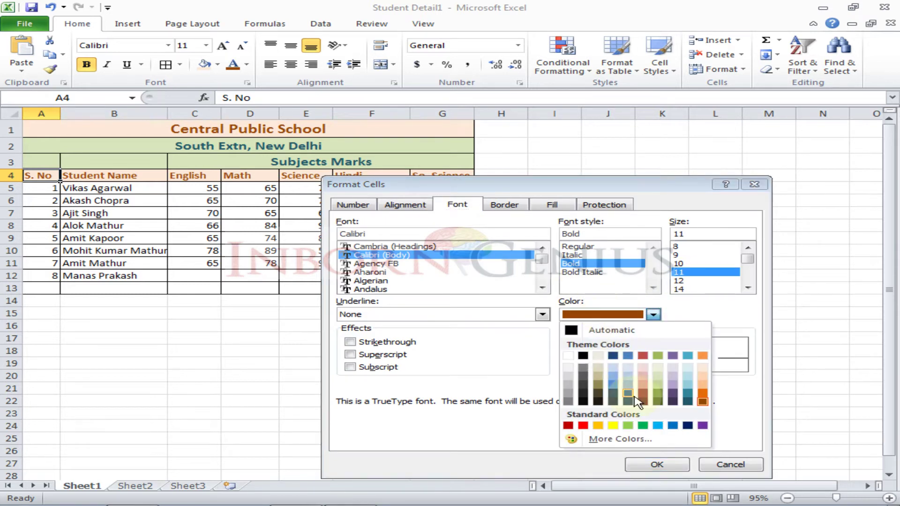
pyautogui.click(702, 403)
pyautogui.click(553, 204)
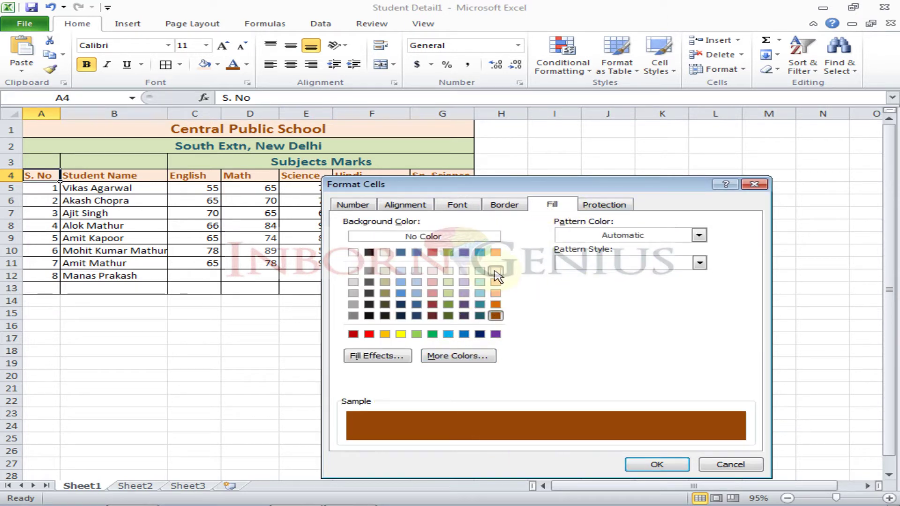
pyautogui.click(495, 270)
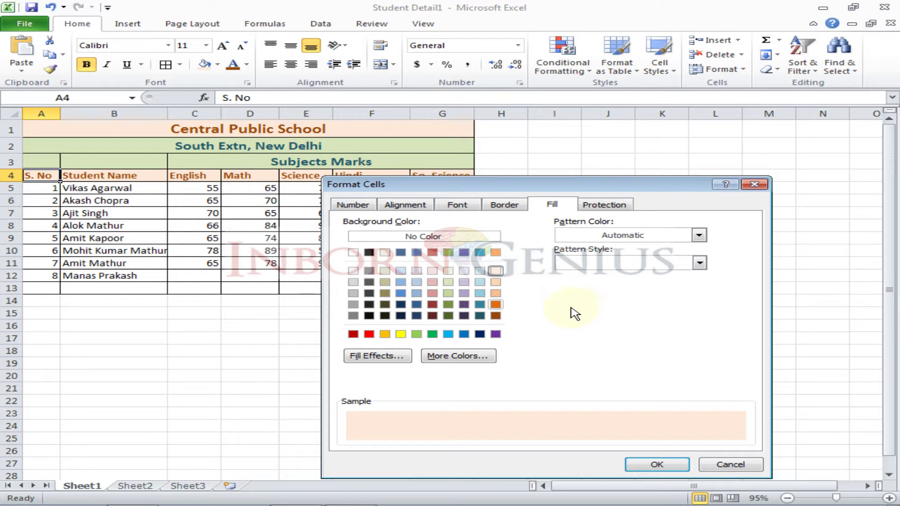
pyautogui.click(658, 465)
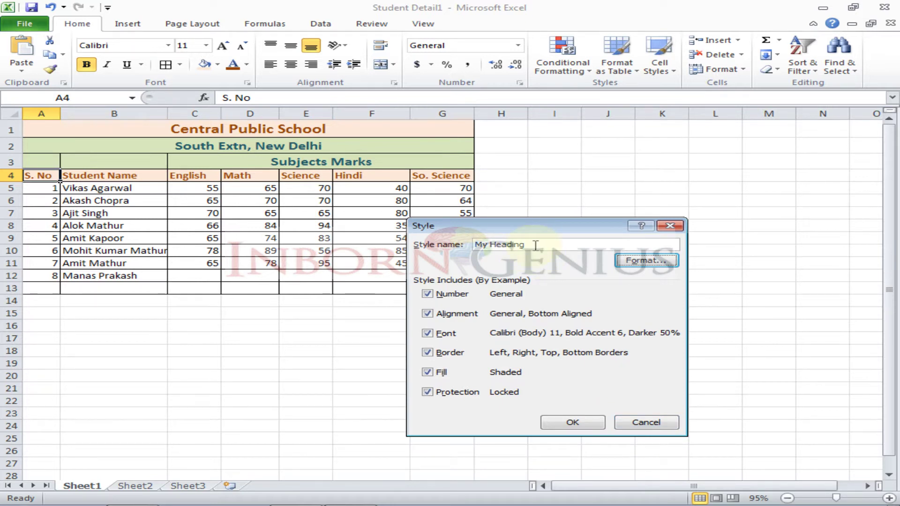
pyautogui.click(572, 423)
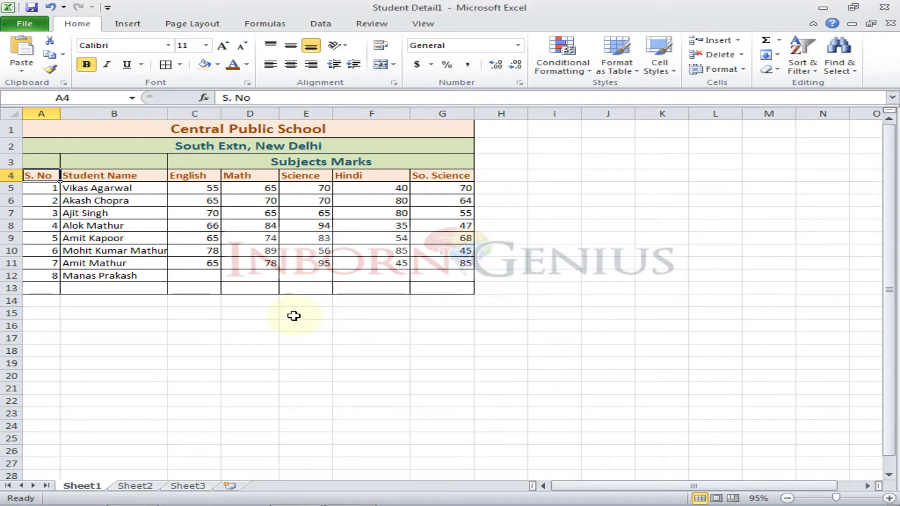
# Step: Select header row A4:G4 and modify the My Heading style's fill to the 40% lighter shade of the purple theme color
pyautogui.keyDown('shift'); pyautogui.click(448, 176); pyautogui.keyUp('shift')
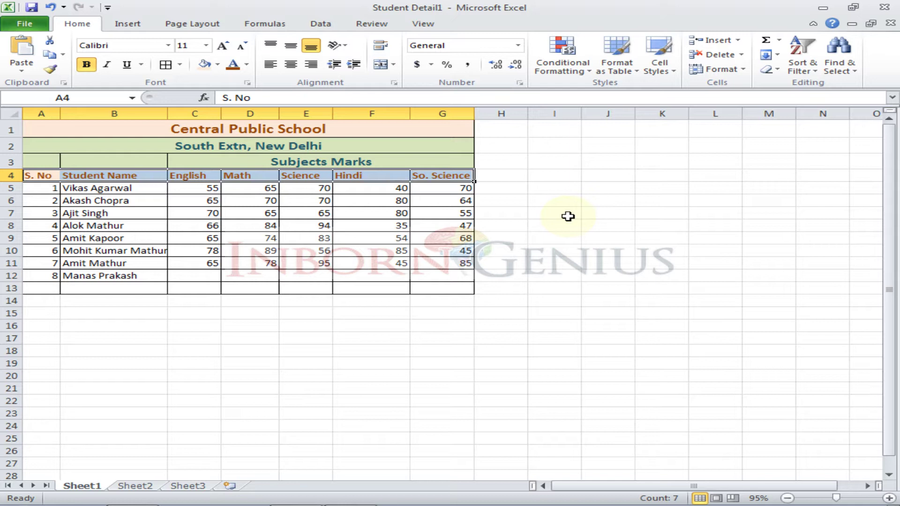
pyautogui.click(673, 74)
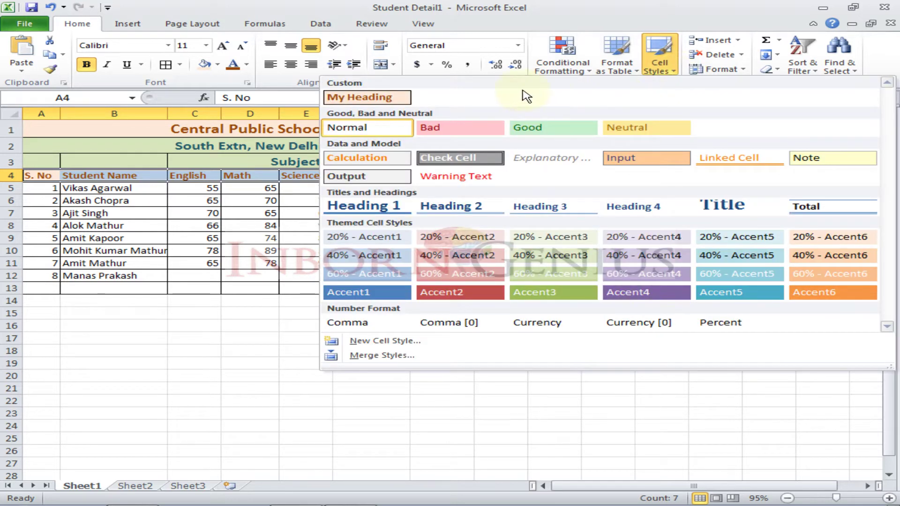
pyautogui.rightClick(358, 102)
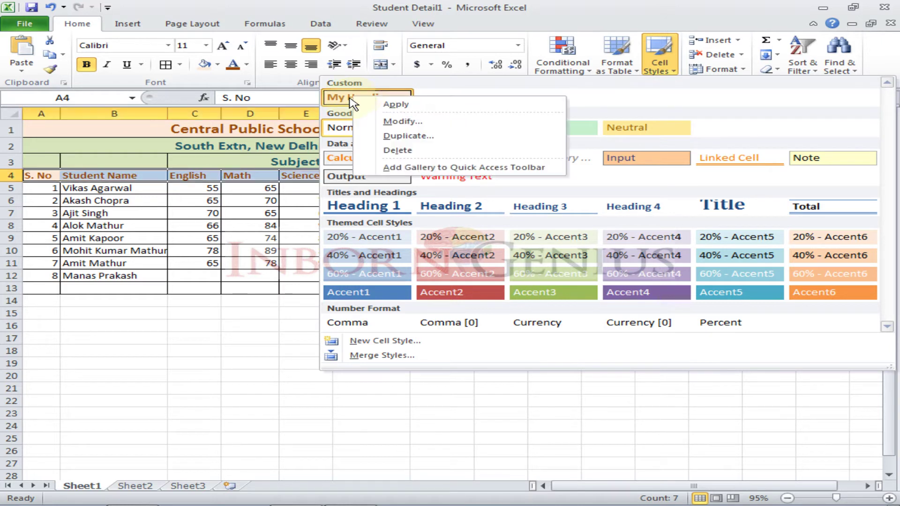
pyautogui.click(403, 122)
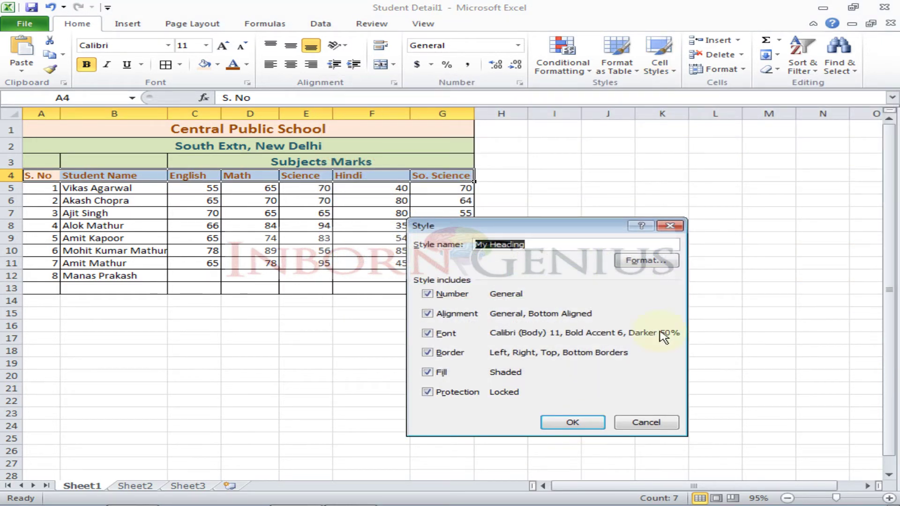
pyautogui.click(648, 261)
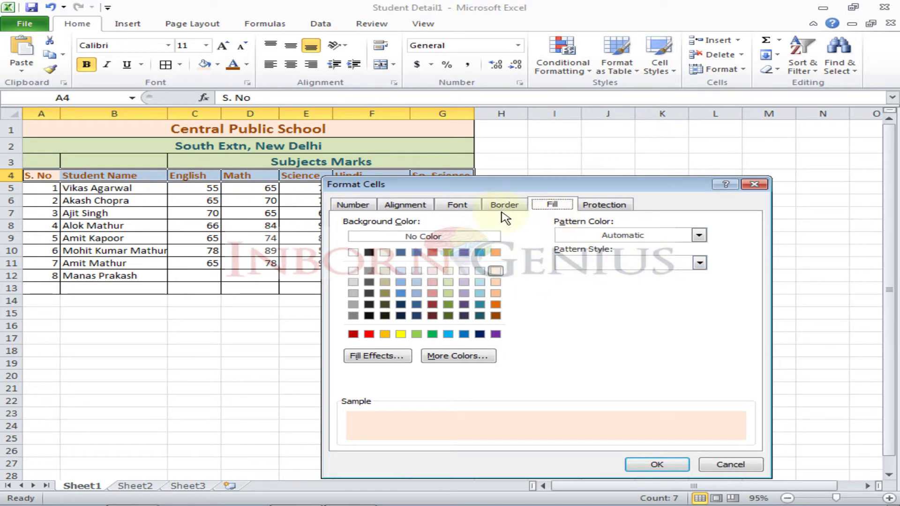
pyautogui.click(496, 305)
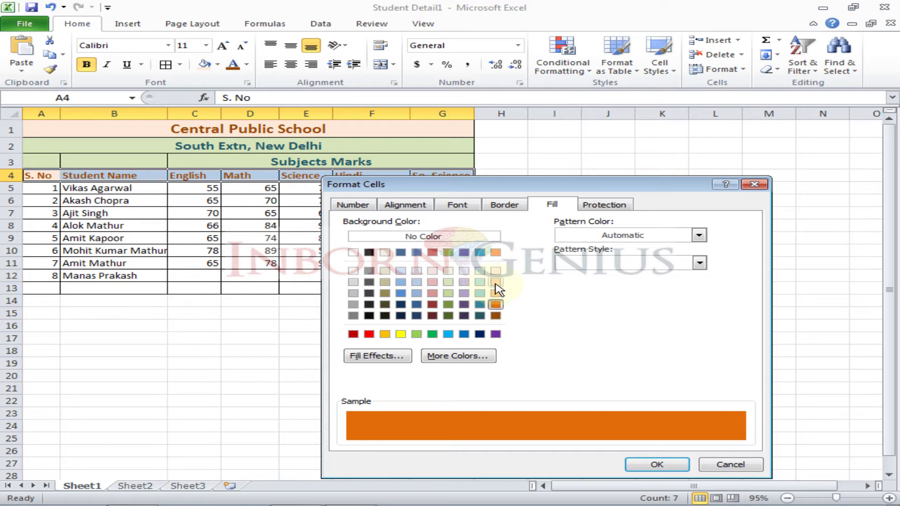
pyautogui.click(496, 283)
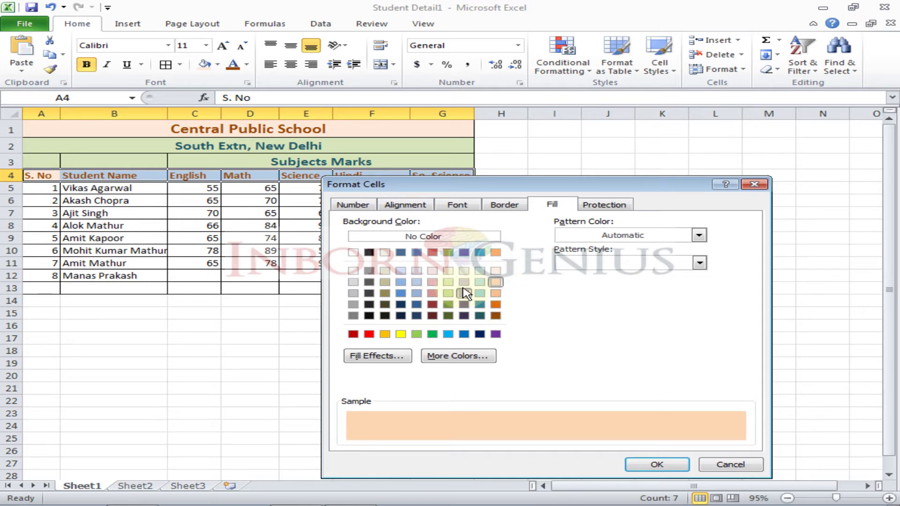
pyautogui.click(464, 293)
pyautogui.click(657, 465)
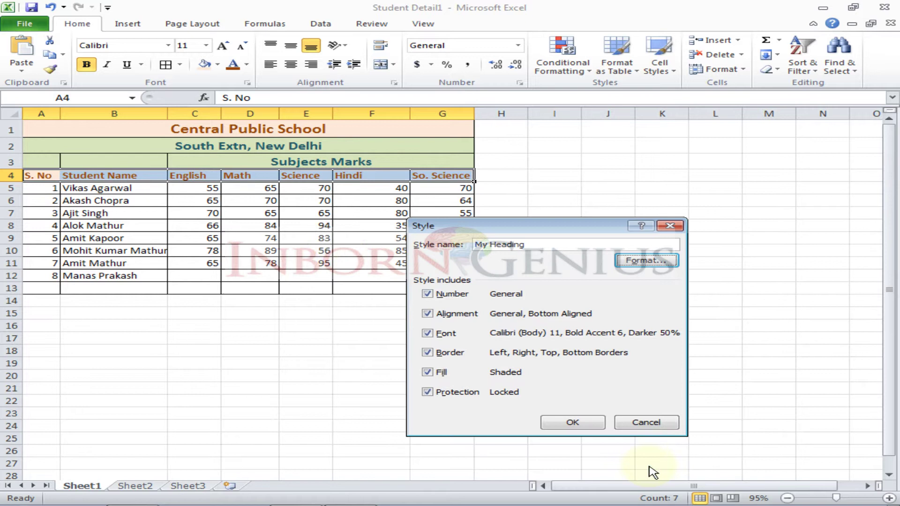
pyautogui.click(570, 427)
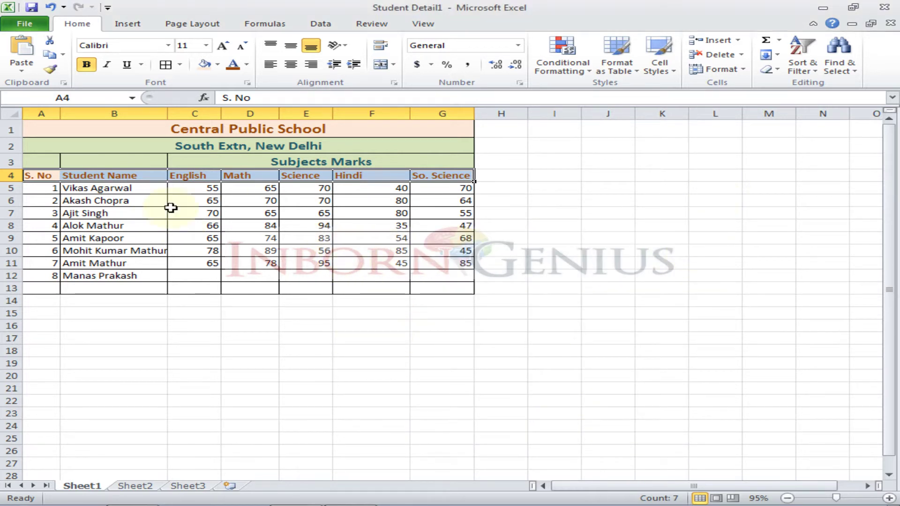
# Step: Examine the available cell styles for cell A5 without applying one
pyautogui.click(187, 189)
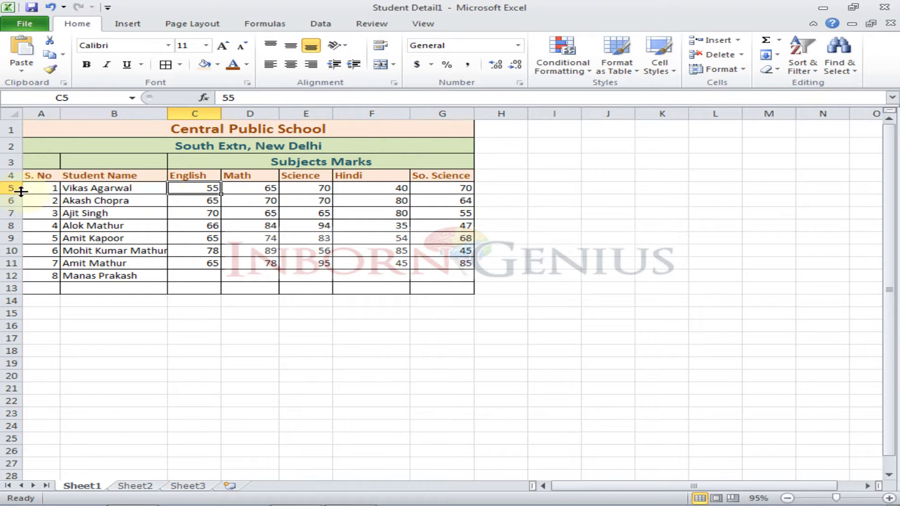
pyautogui.click(46, 192)
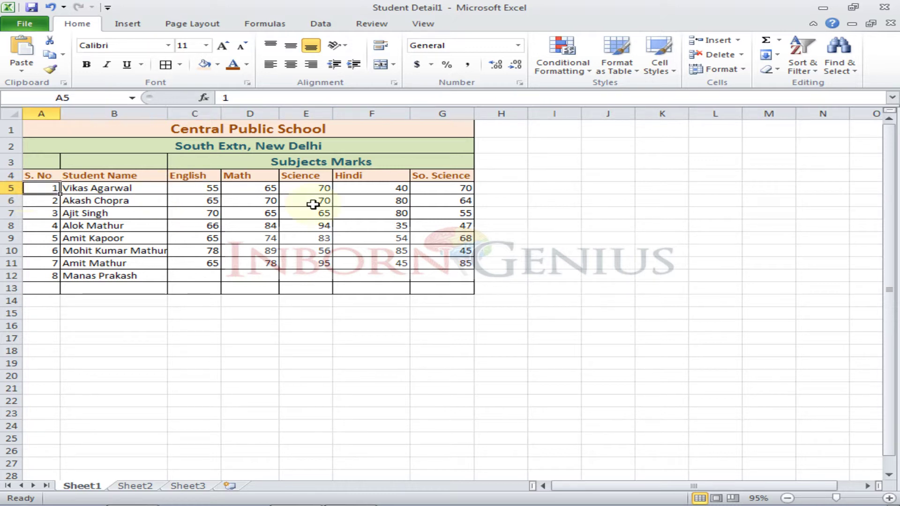
pyautogui.click(675, 73)
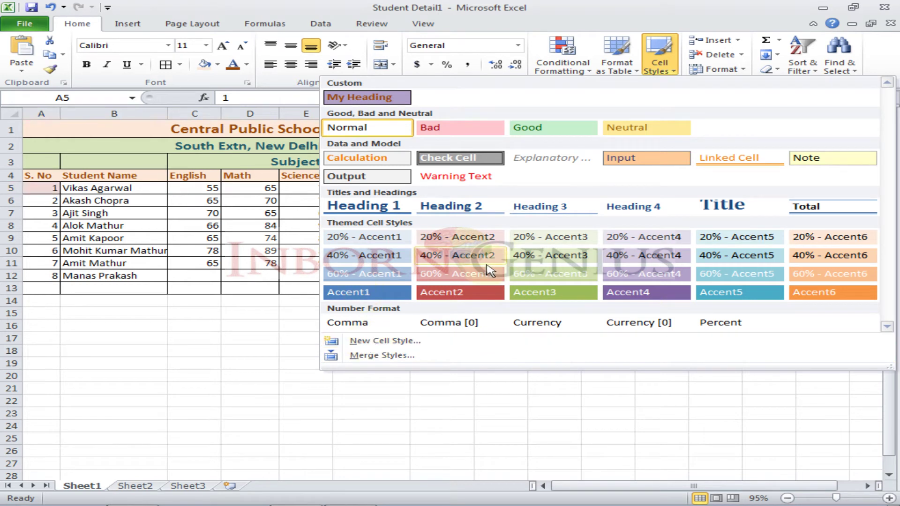
pyautogui.click(201, 223)
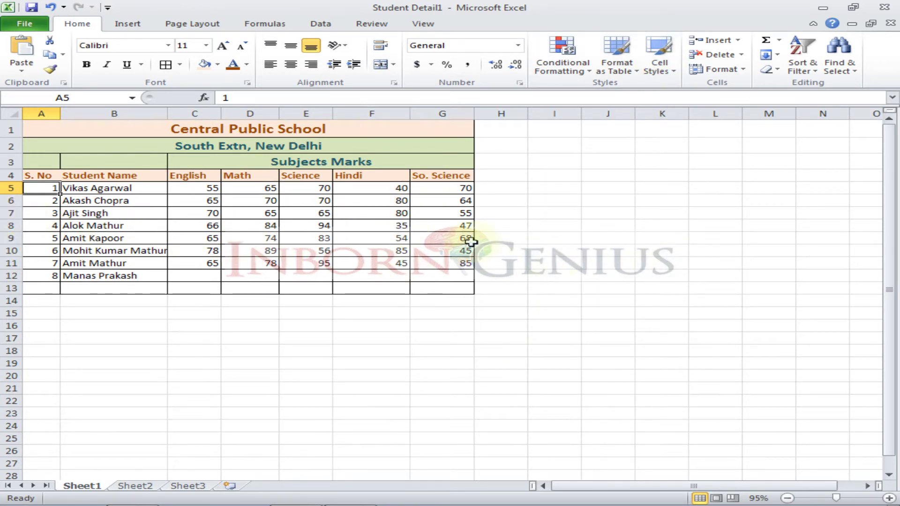
# Step: Examine the cell insertion and deletion options, delete cell A5, and undo the deletion
pyautogui.click(739, 42)
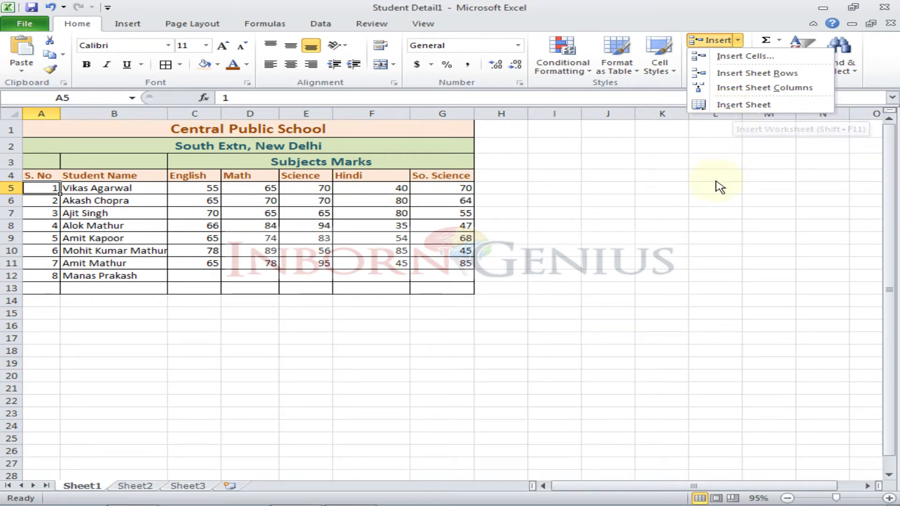
pyautogui.click(624, 235)
pyautogui.click(735, 57)
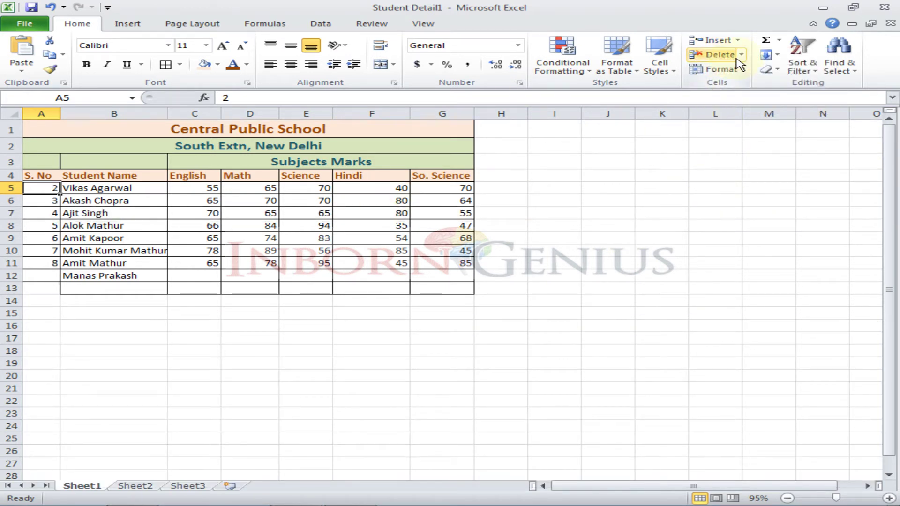
pyautogui.click(742, 54)
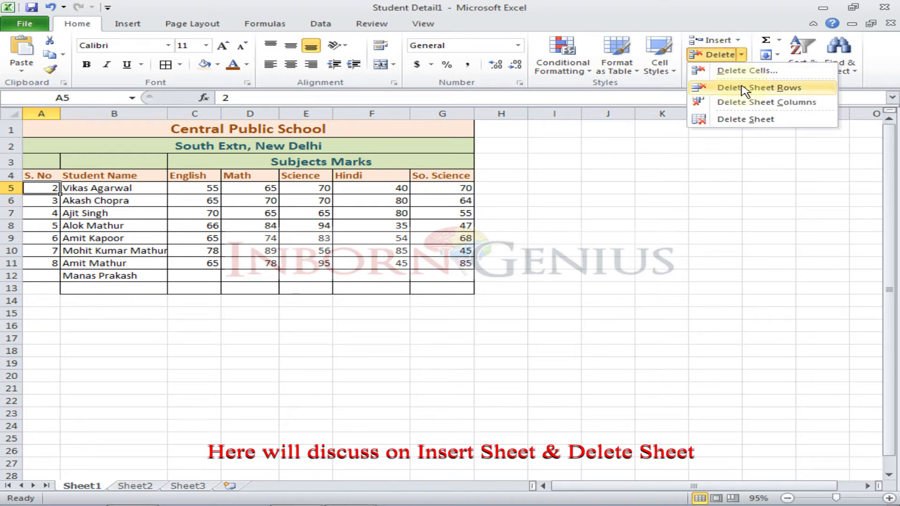
pyautogui.click(607, 169)
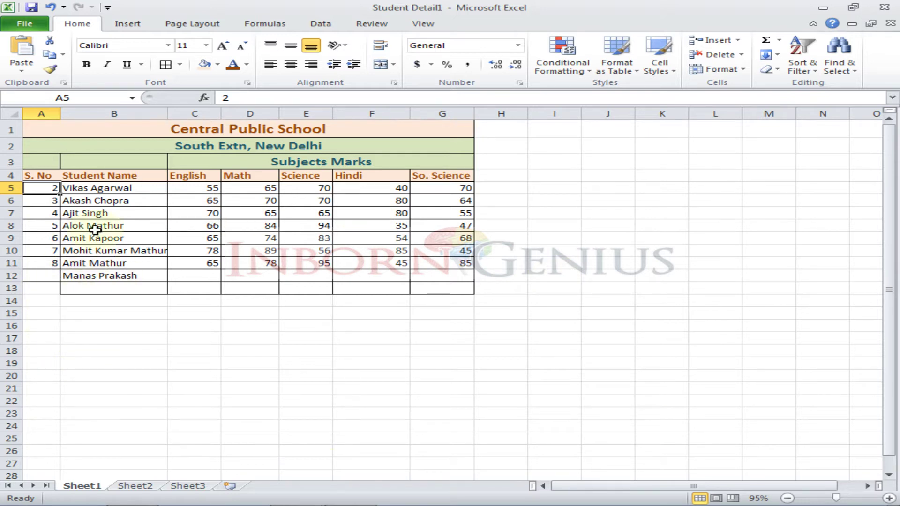
pyautogui.click(50, 7)
pyautogui.click(431, 206)
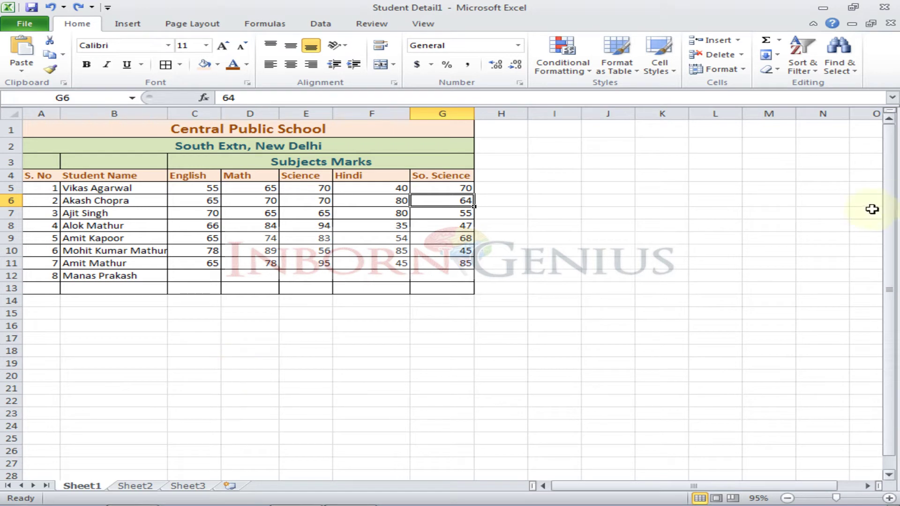
# Step: Examine the cell deletion and cell, row, column and sheet formatting options for G6 without applying any
pyautogui.click(743, 70)
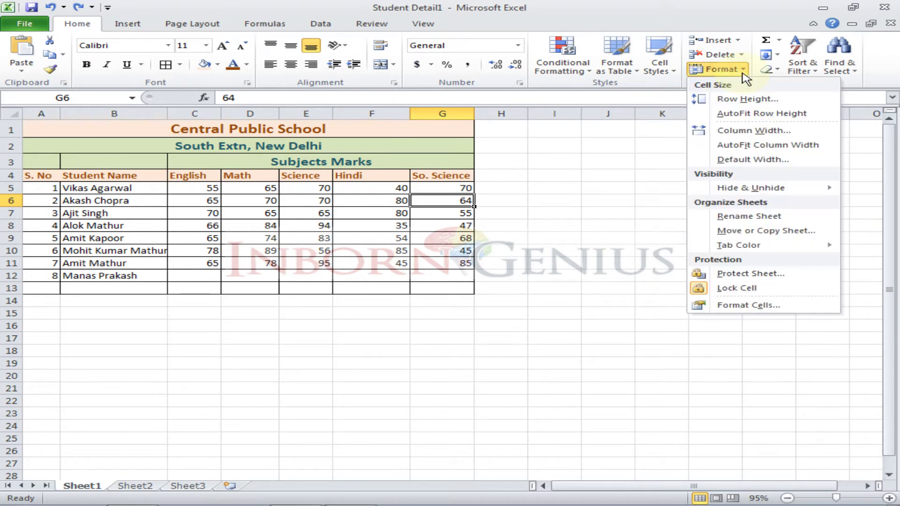
pyautogui.click(740, 55)
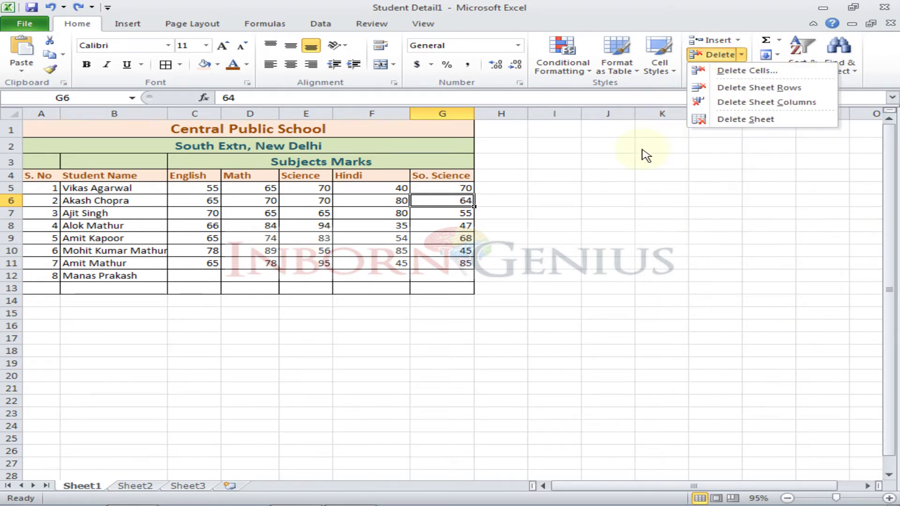
pyautogui.click(648, 171)
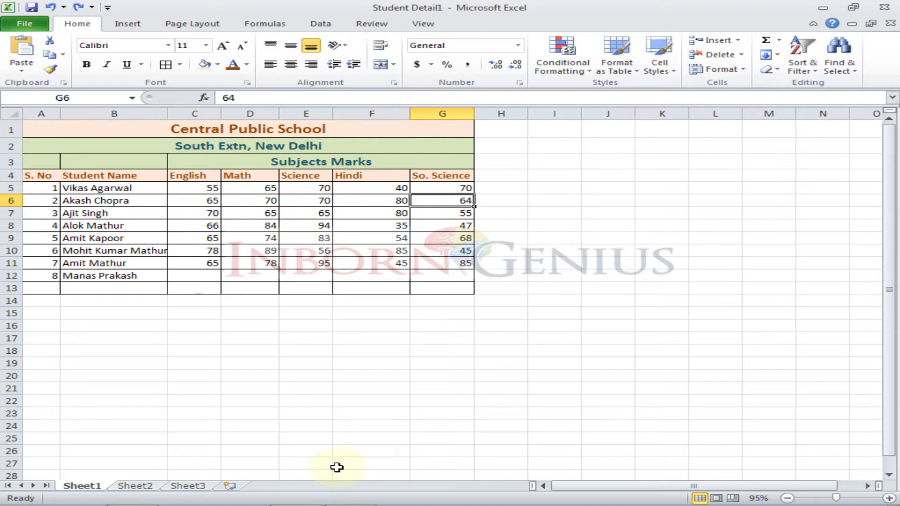
pyautogui.click(742, 71)
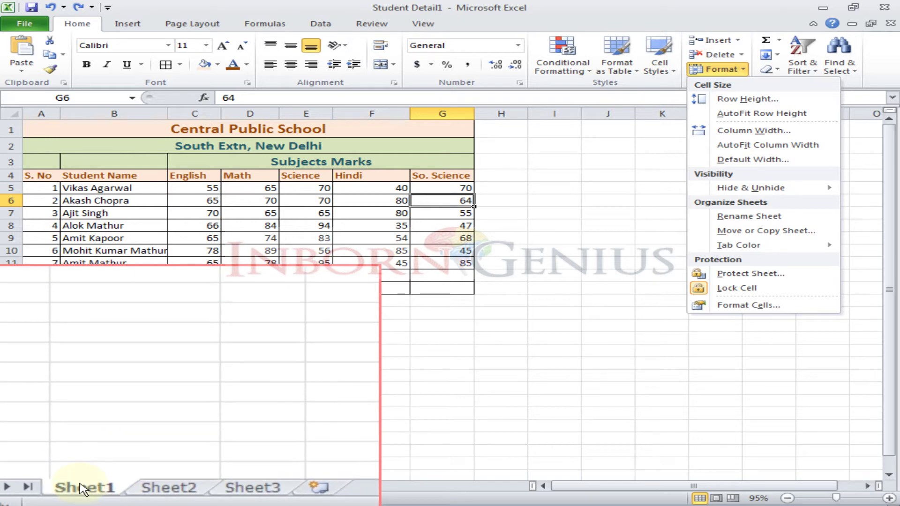
pyautogui.click(81, 485)
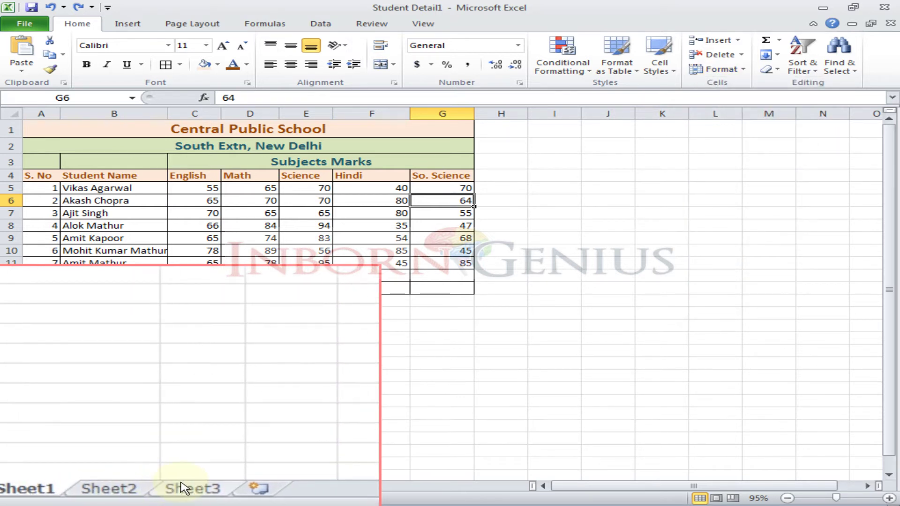
# Step: Move Sheet1 behind Sheet2, and move Sheet3 between Sheet2 and Sheet1
pyautogui.moveTo(91, 490)
pyautogui.mouseDown()
pyautogui.moveTo(77, 488)
pyautogui.moveTo(151, 483)
pyautogui.moveTo(83, 492)
pyautogui.moveTo(82, 484)
pyautogui.mouseUp()
pyautogui.click(147, 490)
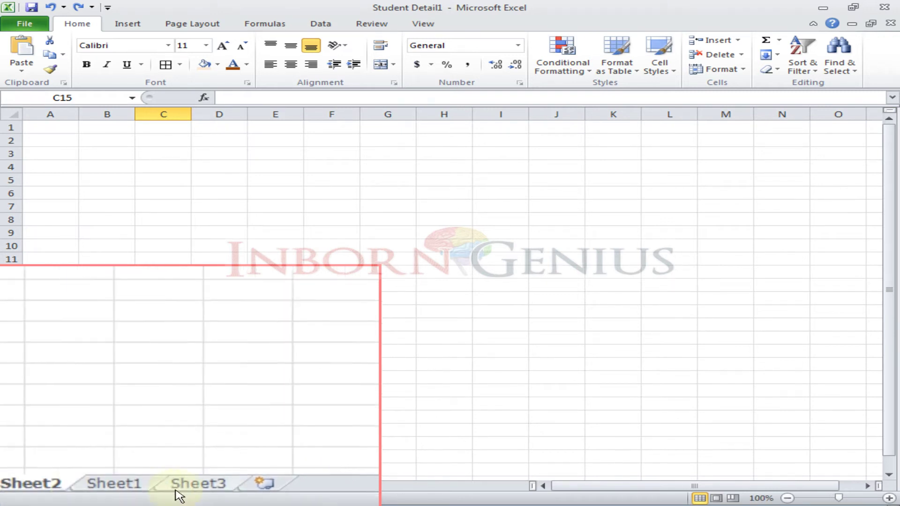
pyautogui.click(136, 488)
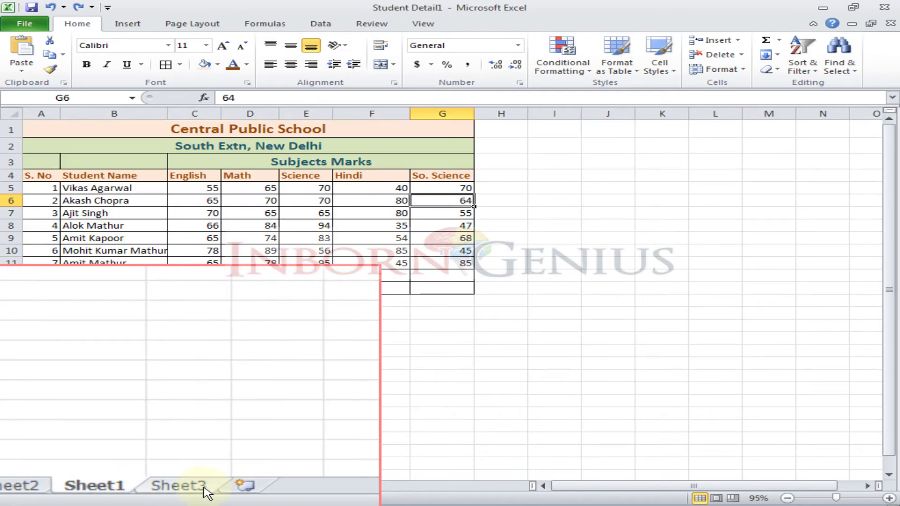
pyautogui.click(187, 488)
pyautogui.moveTo(186, 488); pyautogui.dragTo(132, 490)
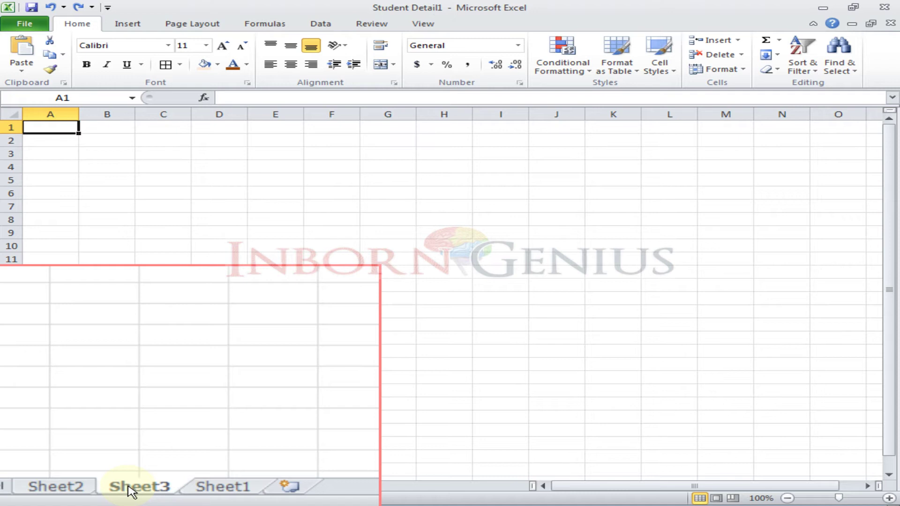
# Step: Move Sheet1 in front of Sheet2 and place a copy of it between Sheet2 and Sheet3
pyautogui.click(194, 488)
pyautogui.moveTo(194, 493); pyautogui.dragTo(73, 487)
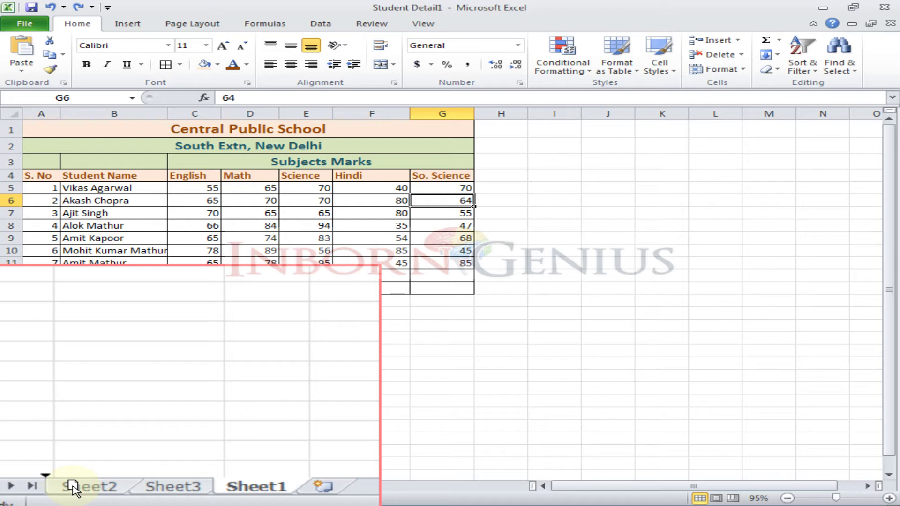
pyautogui.moveTo(72, 485); pyautogui.dragTo(71, 485)
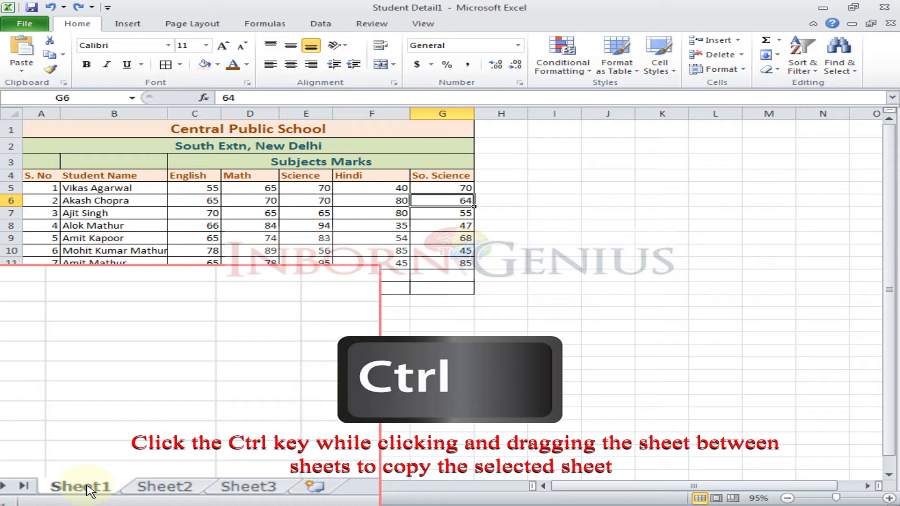
pyautogui.moveTo(89, 490); pyautogui.dragTo(184, 486)
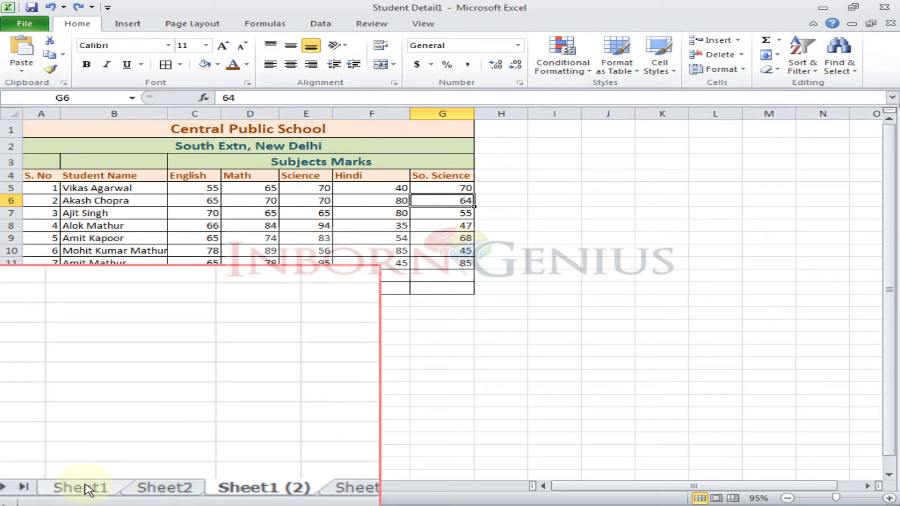
# Step: Compare the student marks table on Sheet1 with its copy on Sheet1 (2)
pyautogui.click(87, 478)
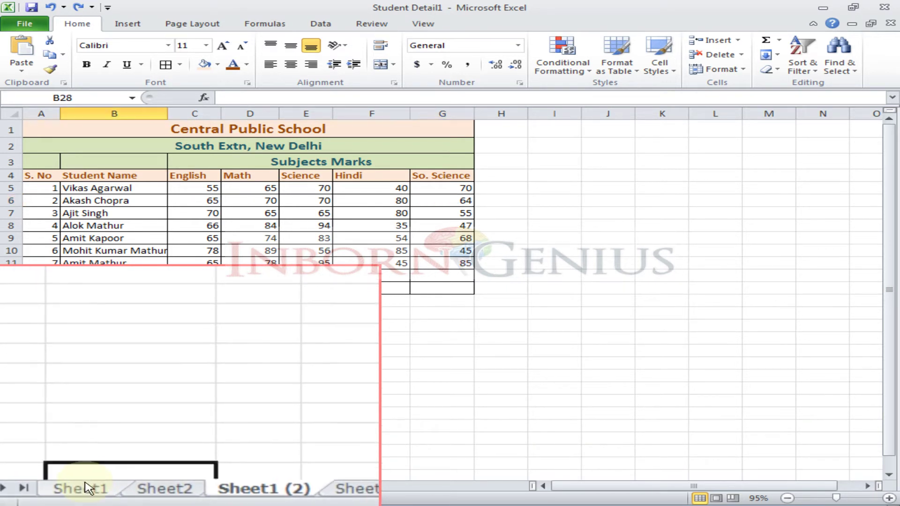
pyautogui.click(87, 488)
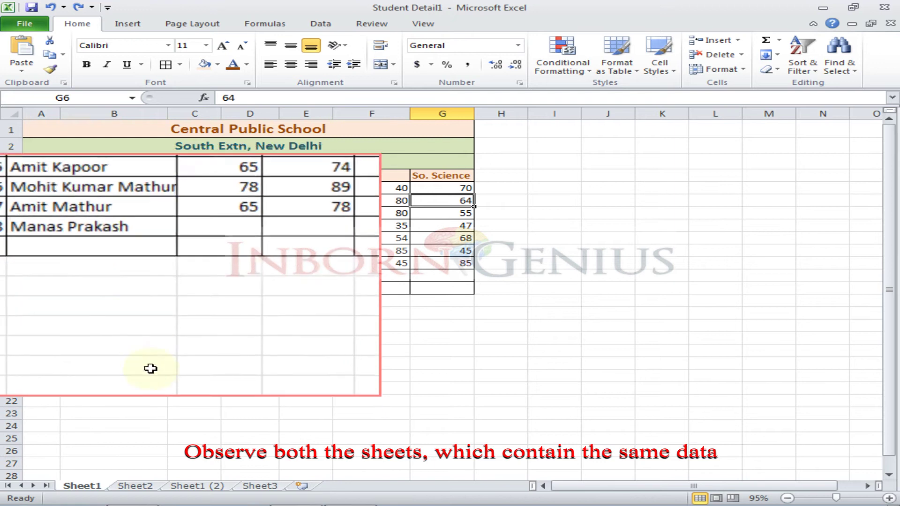
pyautogui.click(199, 486)
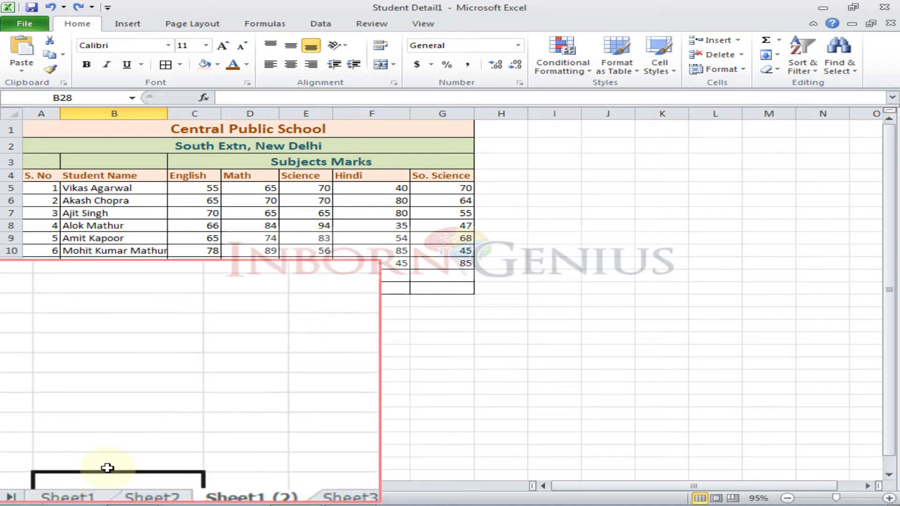
# Step: Rename Sheet1 as Student Detail
pyautogui.click(84, 490)
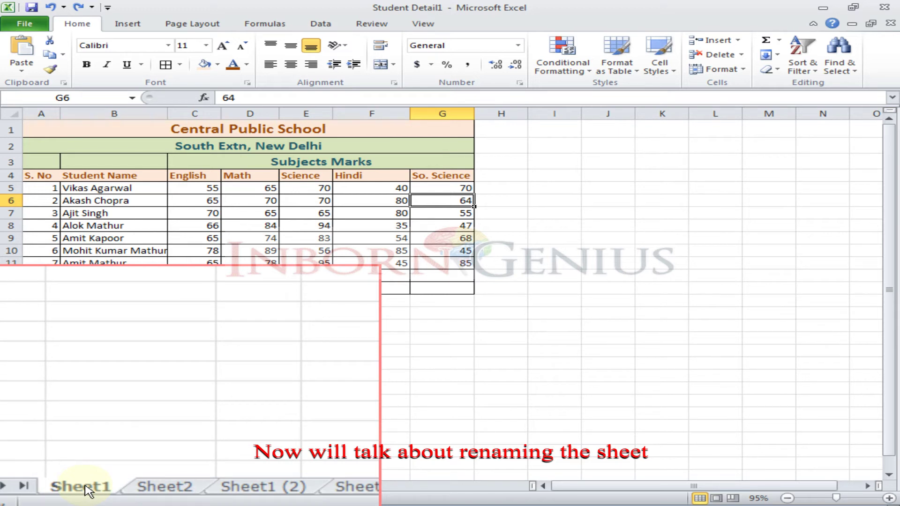
pyautogui.doubleClick(87, 491)
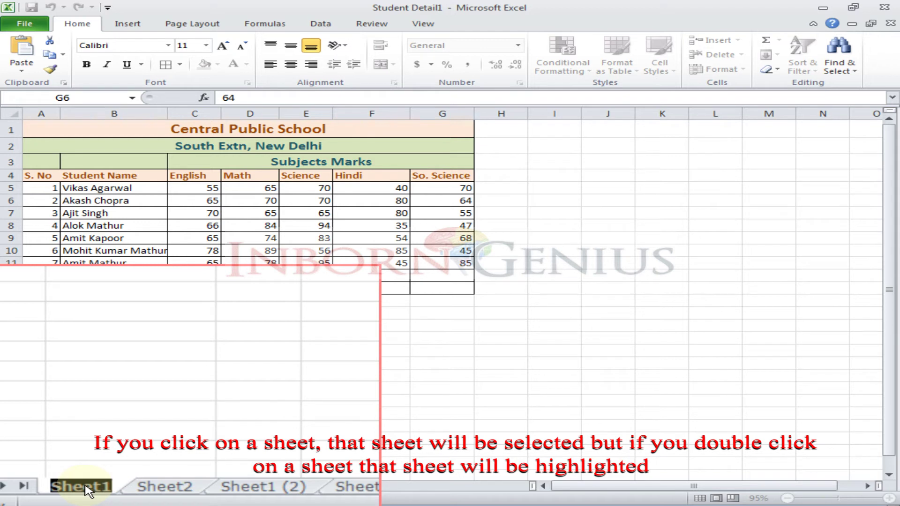
pyautogui.write('Stud')
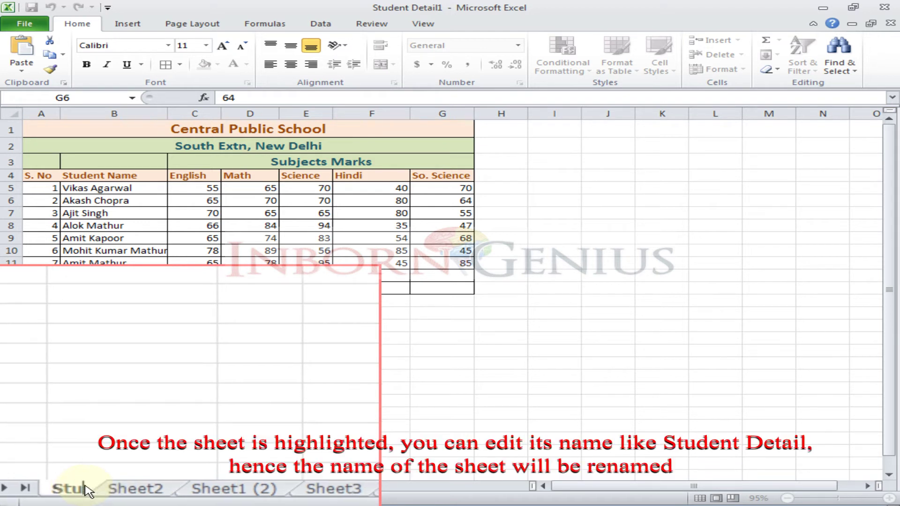
pyautogui.write('ent ')
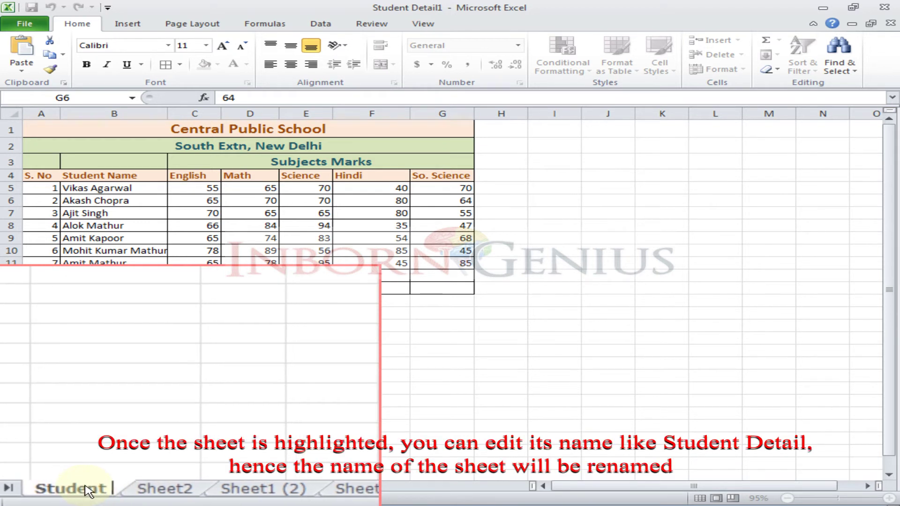
pyautogui.write('Detail')
pyautogui.press('Return')
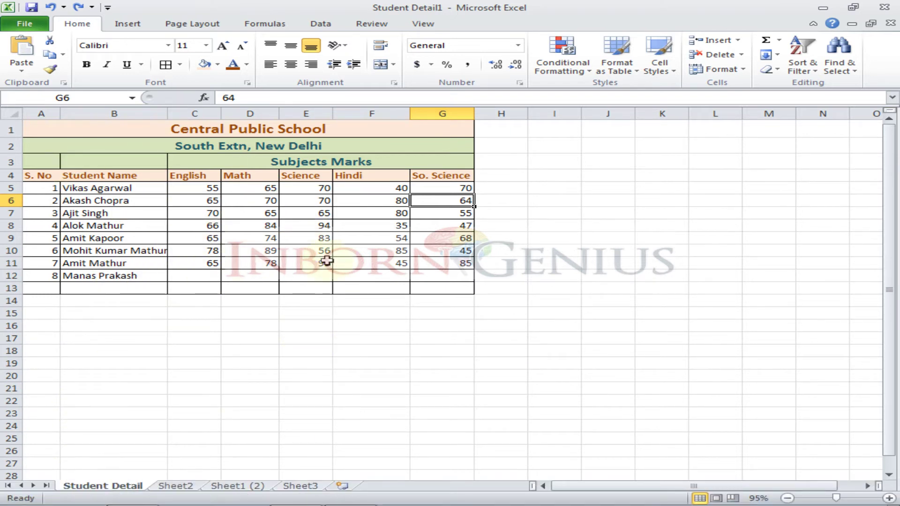
# Step: Set the Student Detail sheet's tab color to Orange, Accent 6, Darker 50%, and check it by viewing Sheet2 before returning
pyautogui.click(743, 70)
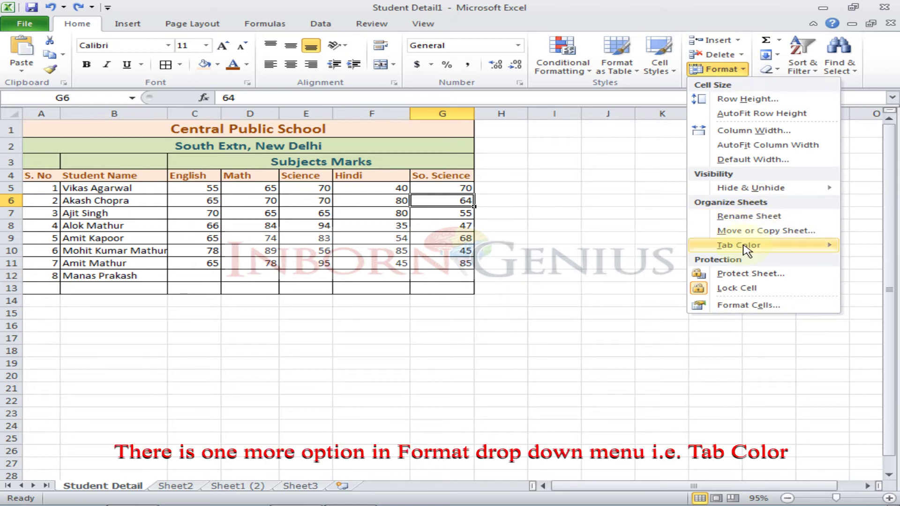
pyautogui.moveTo(747, 250)
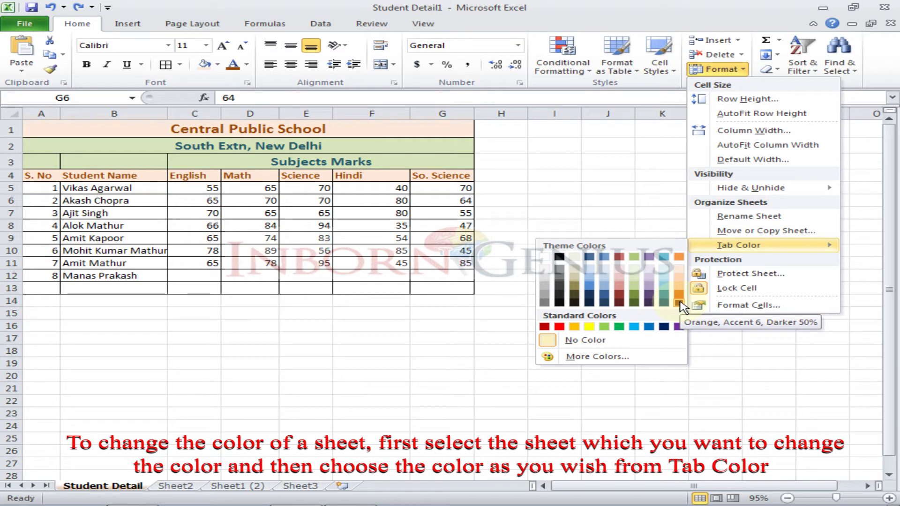
pyautogui.click(680, 303)
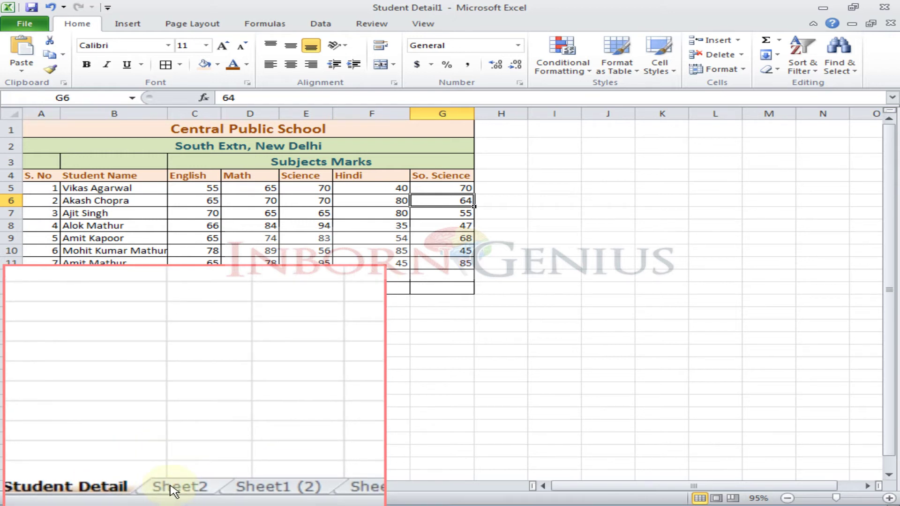
pyautogui.click(173, 490)
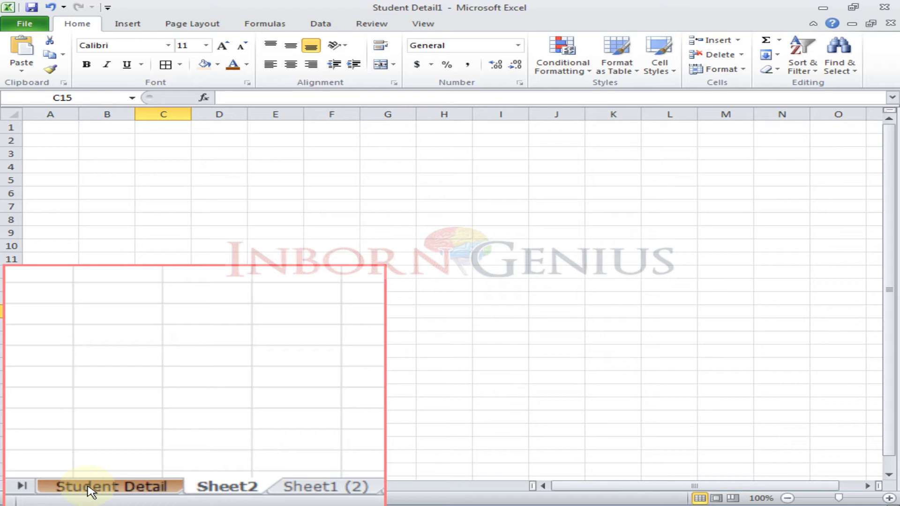
pyautogui.click(89, 490)
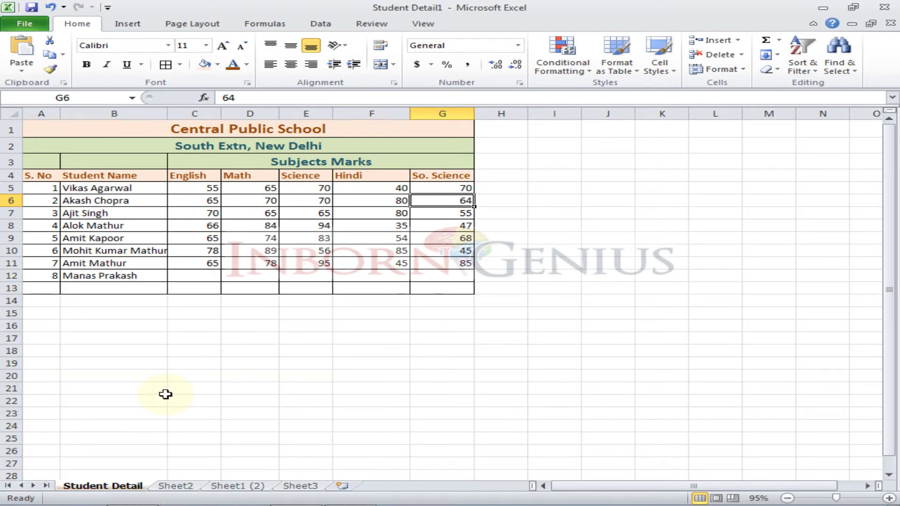
# Step: Delete the copied sheet Sheet1 (2) permanently, including its data
pyautogui.moveTo(202, 505)
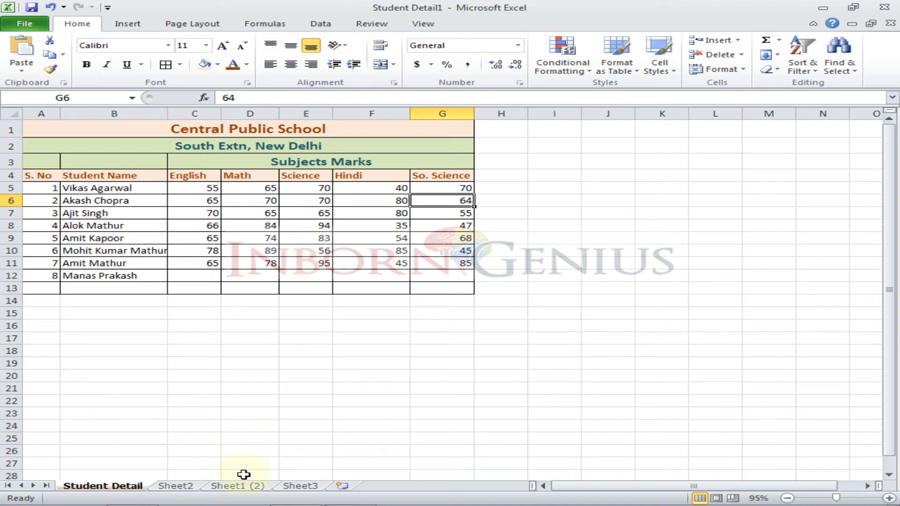
pyautogui.click(244, 485)
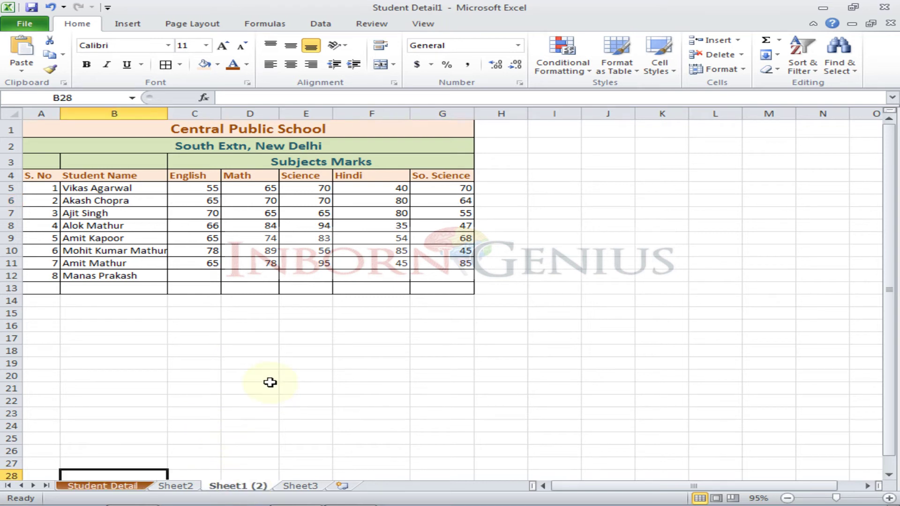
pyautogui.rightClick(239, 487)
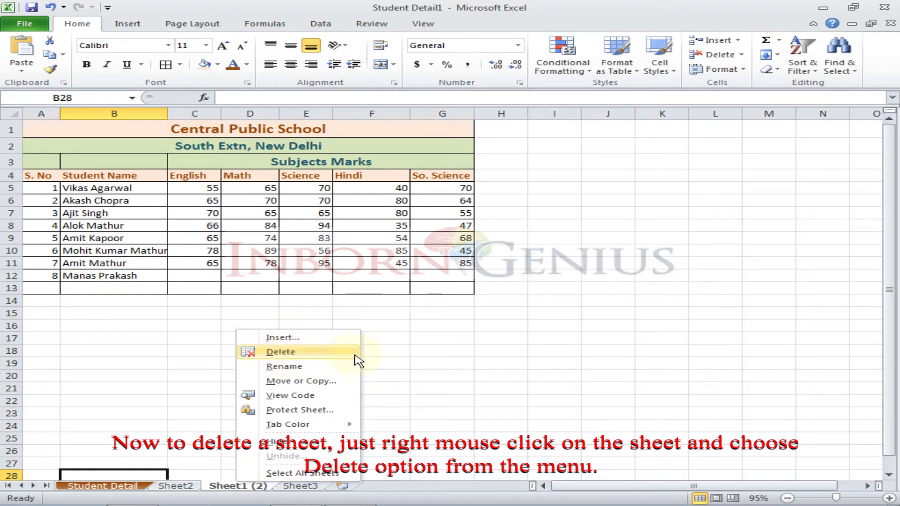
pyautogui.click(596, 341)
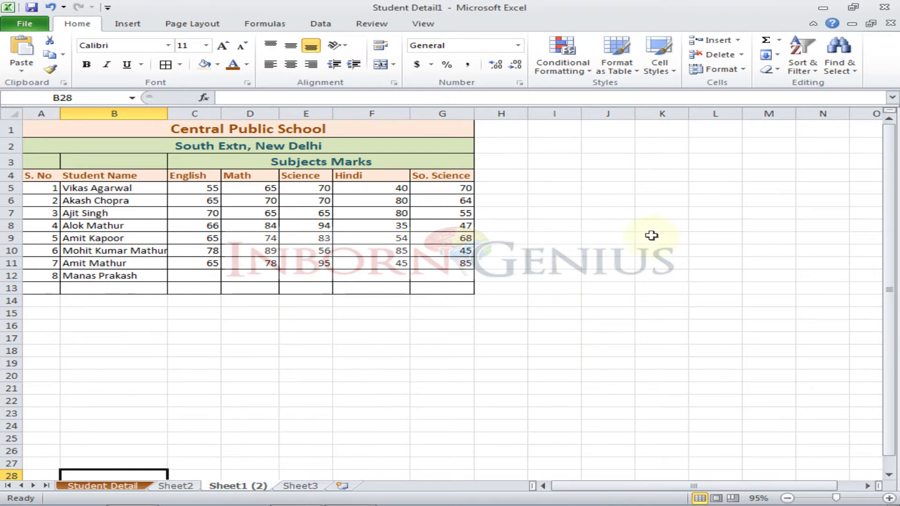
pyautogui.click(741, 55)
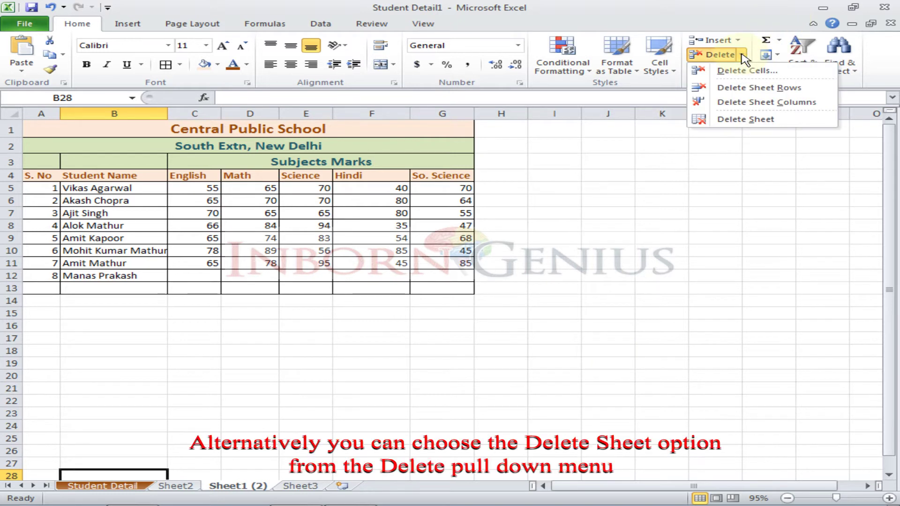
pyautogui.click(743, 121)
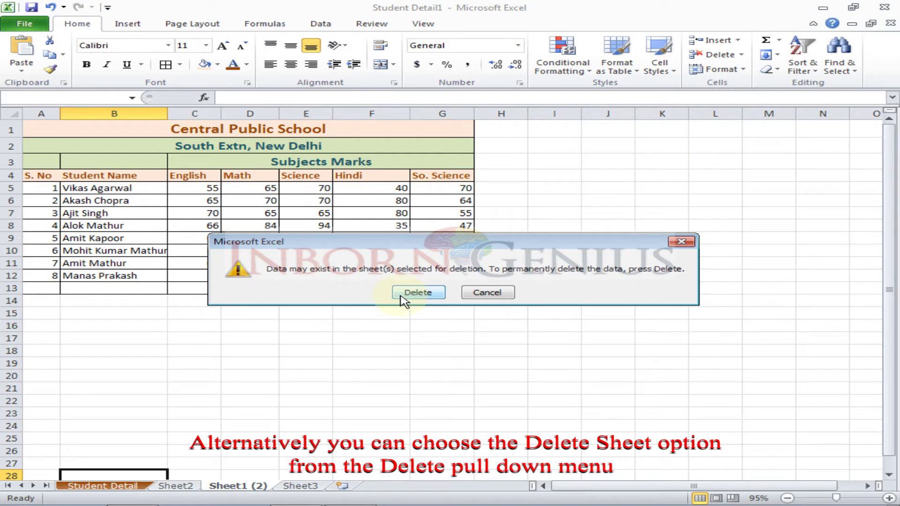
pyautogui.click(430, 300)
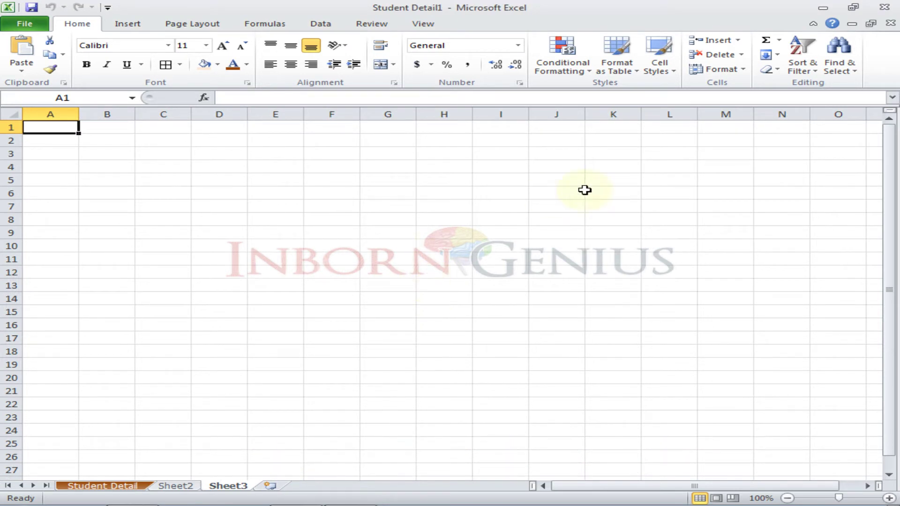
# Step: Move the Student Detail sheet to the end of the Student Detail1.xlsx workbook without creating a copy
pyautogui.moveTo(77, 497)
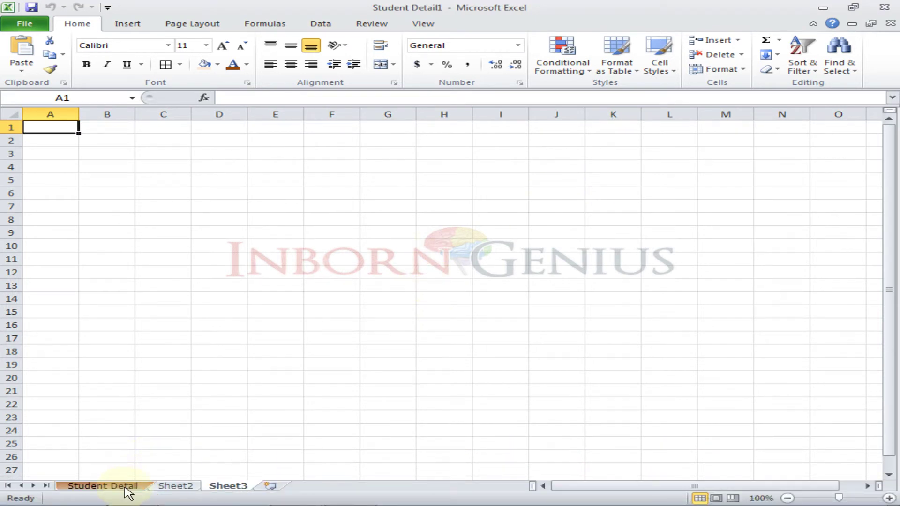
pyautogui.click(125, 487)
pyautogui.click(603, 278)
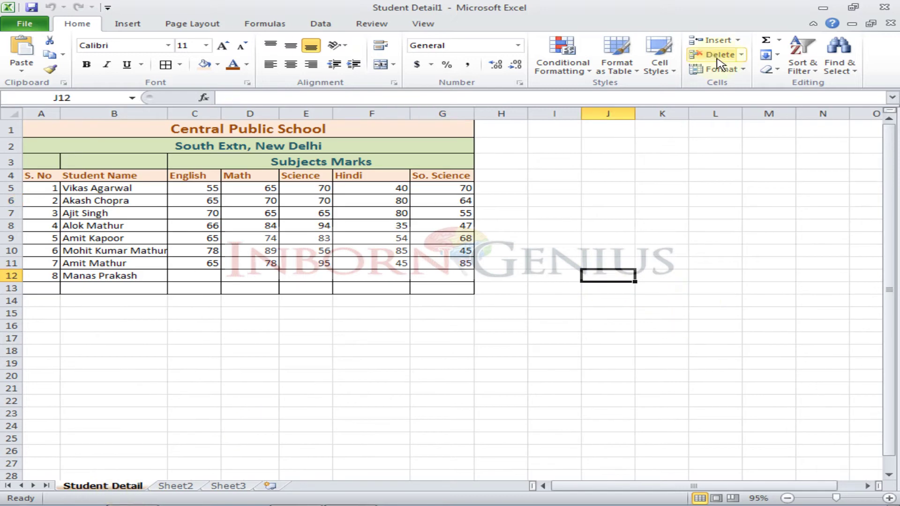
pyautogui.click(748, 70)
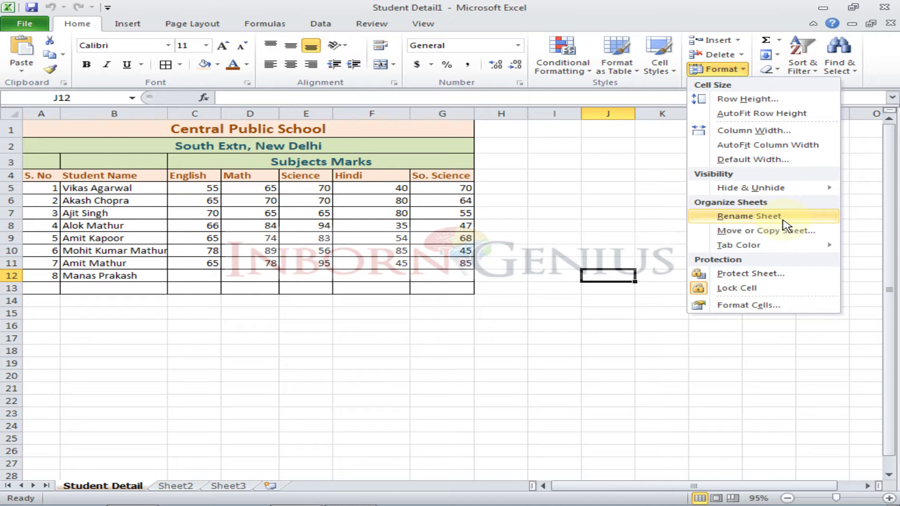
pyautogui.moveTo(747, 250)
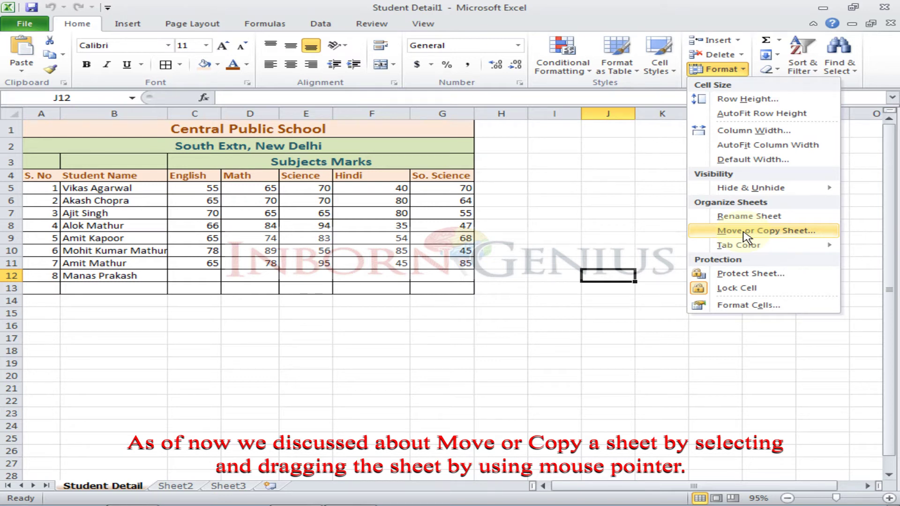
pyautogui.click(745, 233)
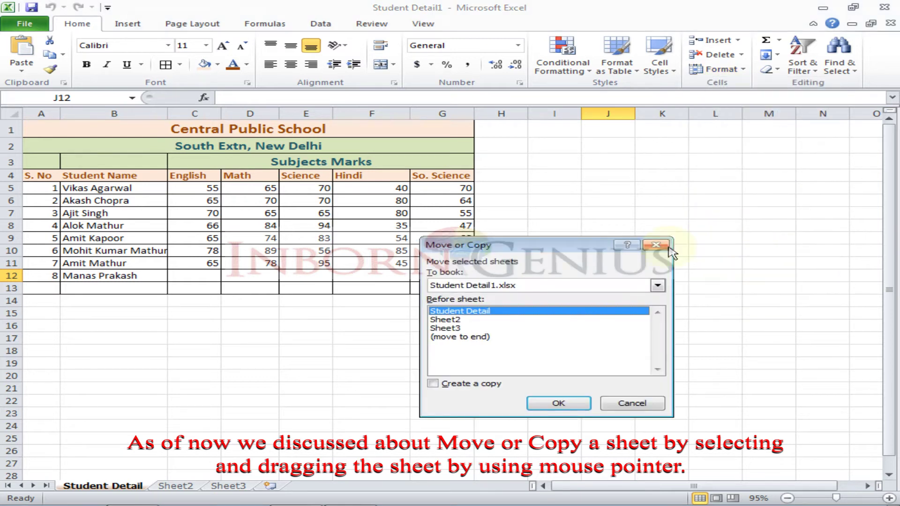
pyautogui.click(461, 320)
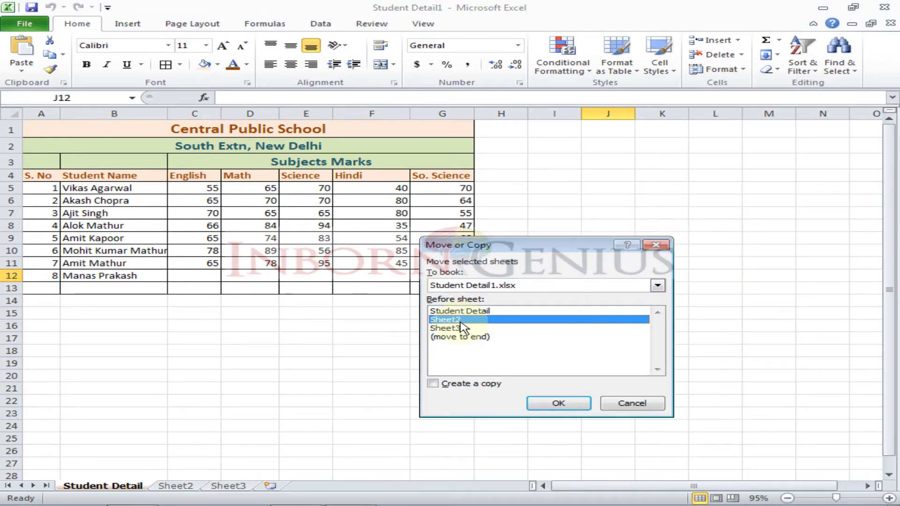
pyautogui.click(461, 328)
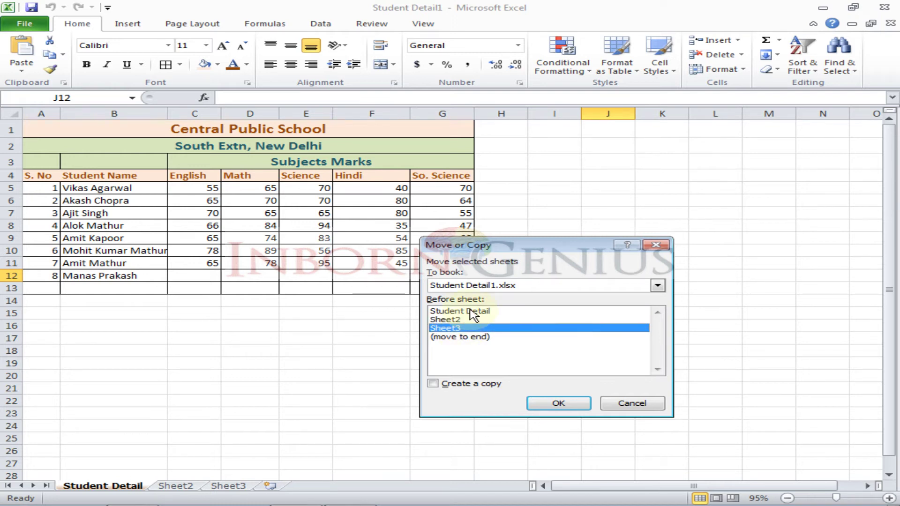
pyautogui.click(469, 311)
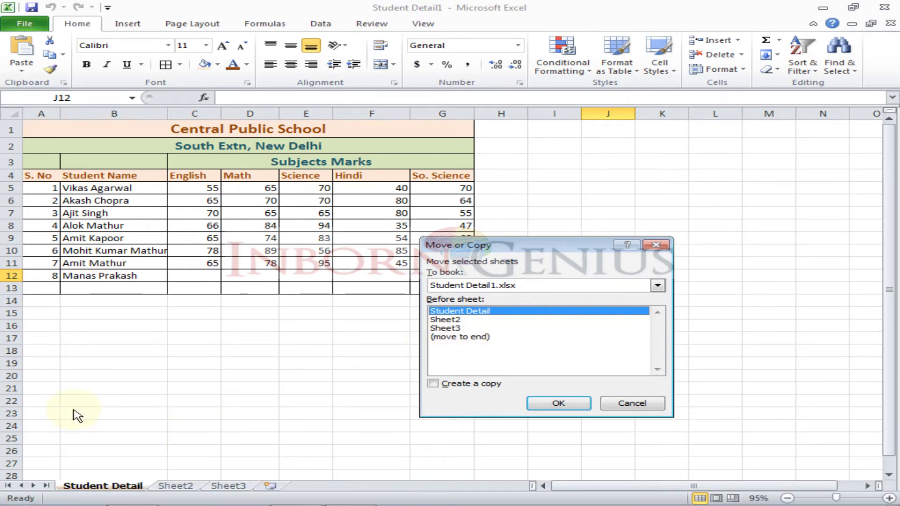
pyautogui.click(480, 346)
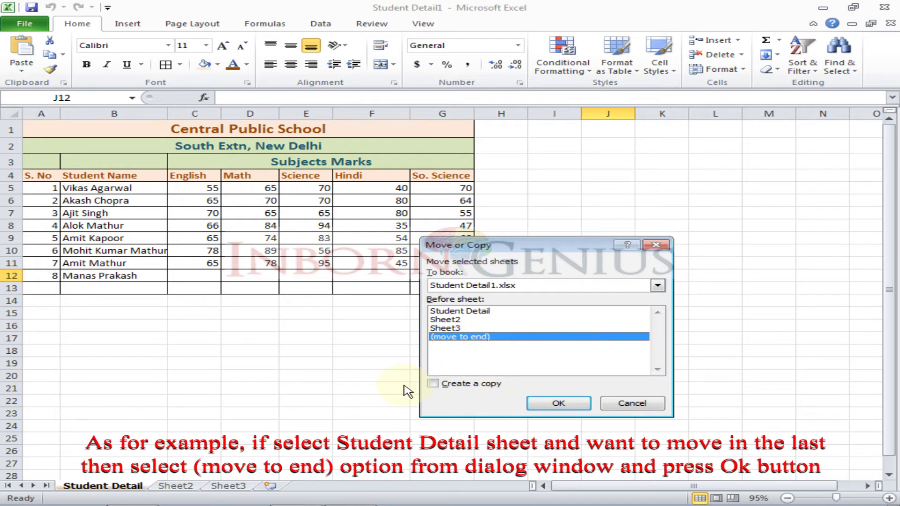
pyautogui.click(475, 385)
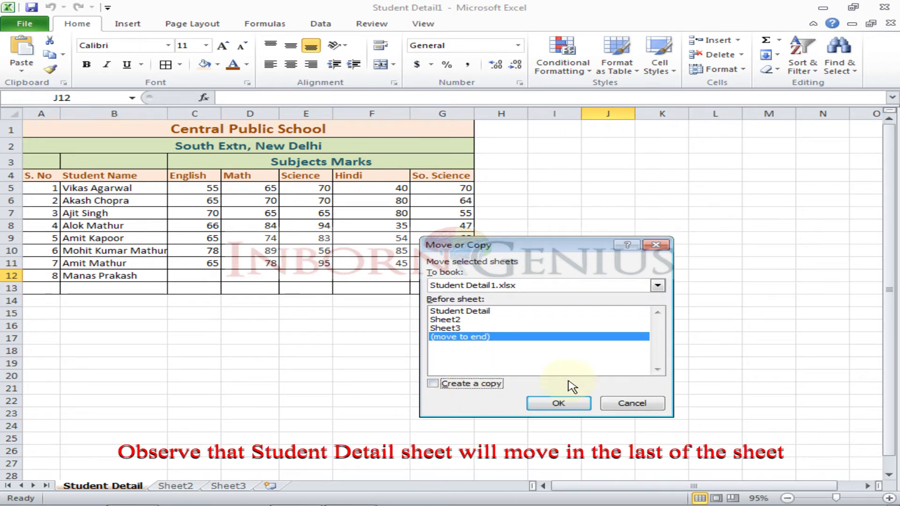
pyautogui.click(571, 406)
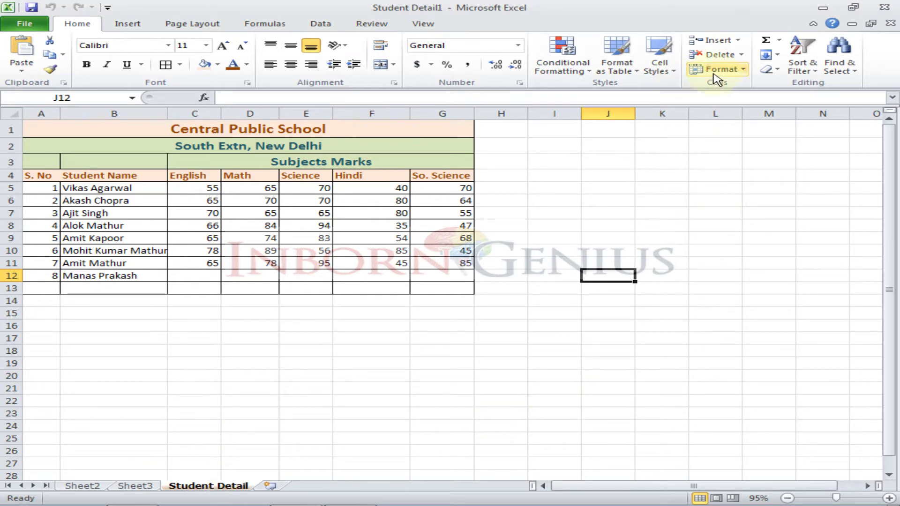
# Step: Move the Student Detail sheet before Sheet2 without creating a copy
pyautogui.click(737, 74)
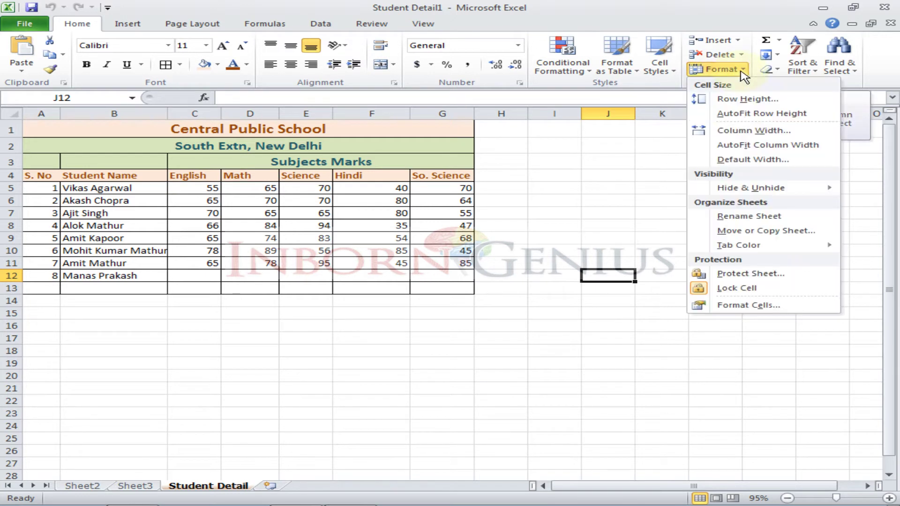
pyautogui.click(754, 231)
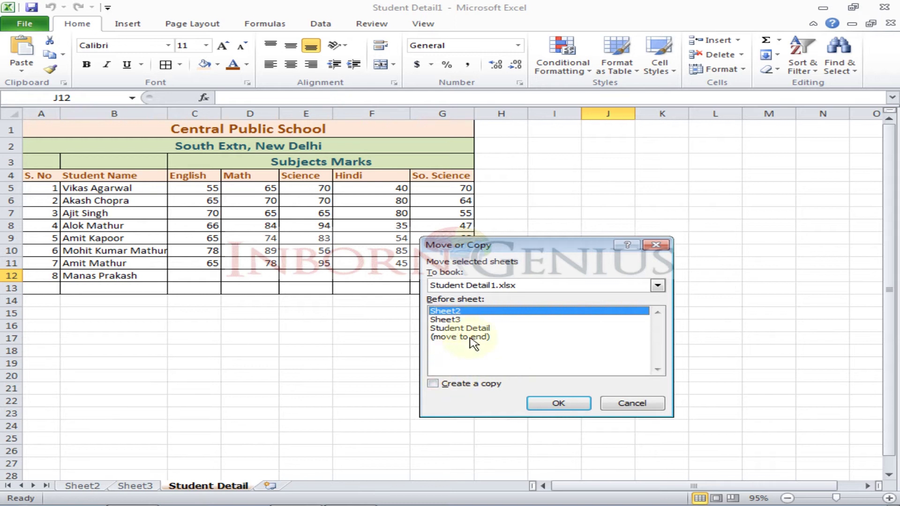
pyautogui.click(554, 405)
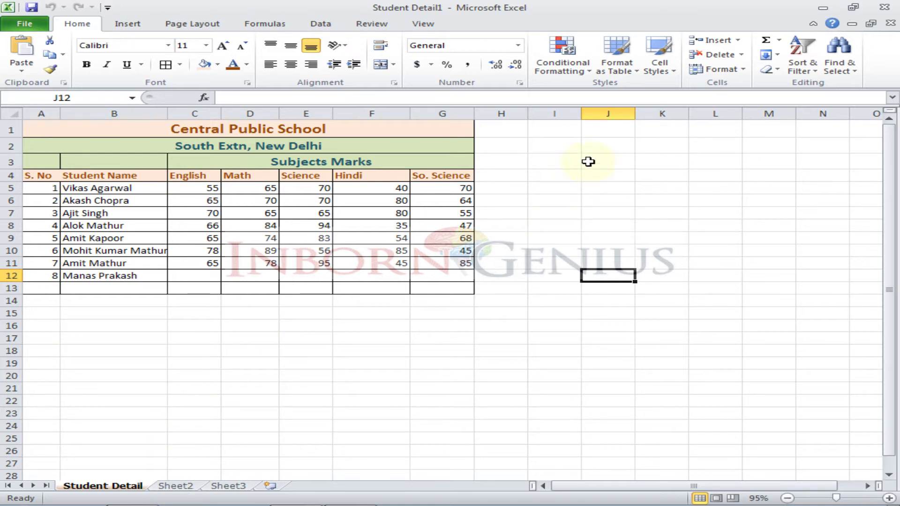
# Step: Check which destination workbooks are offered for moving or copying the Student Detail sheet, leaving the sheet where it is
pyautogui.click(745, 80)
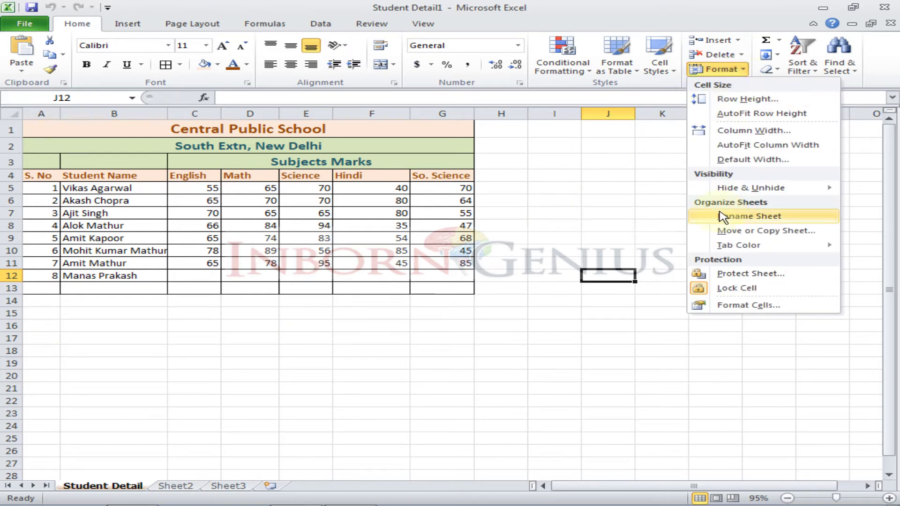
pyautogui.click(727, 232)
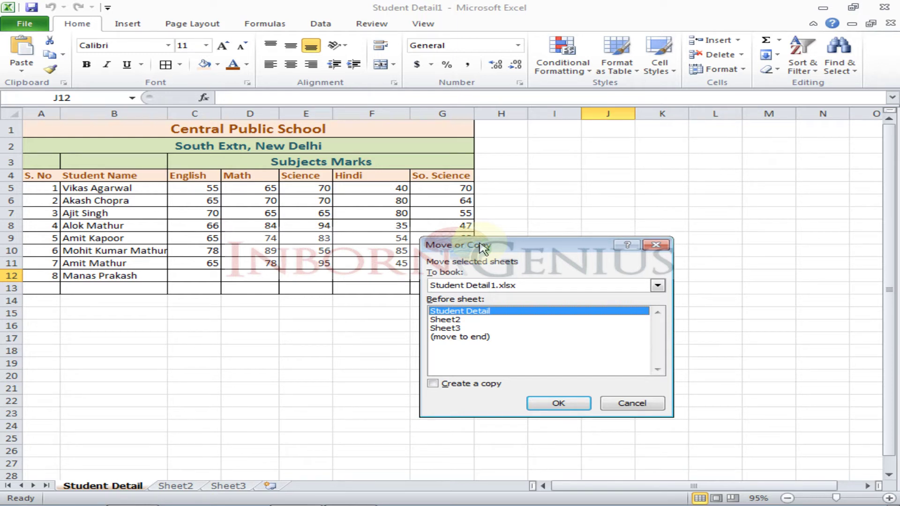
pyautogui.click(657, 285)
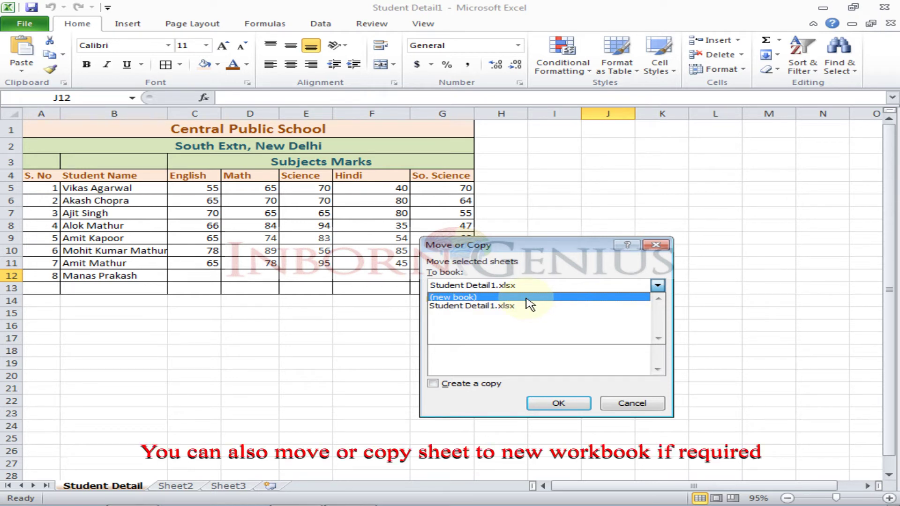
pyautogui.click(632, 403)
# Step: Open the recently used Student Marks Detail workbook from D:\Student
pyautogui.click(24, 26)
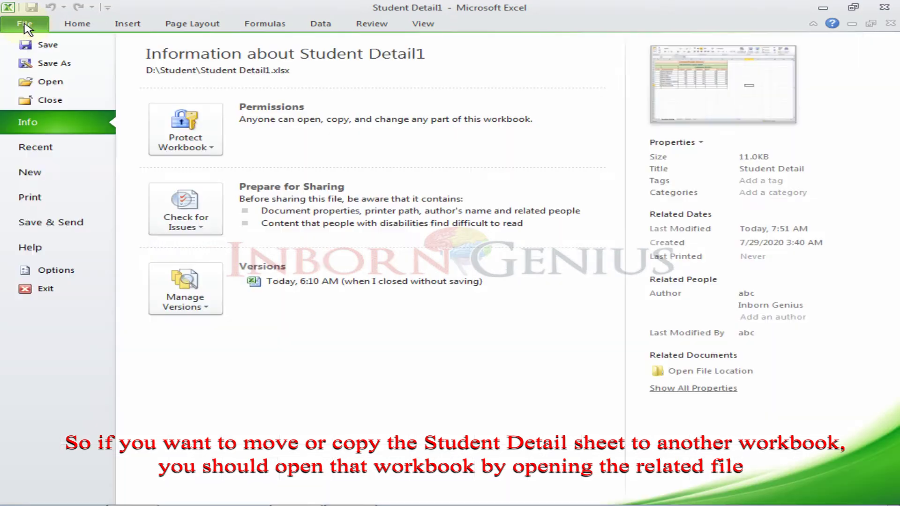
pyautogui.click(49, 154)
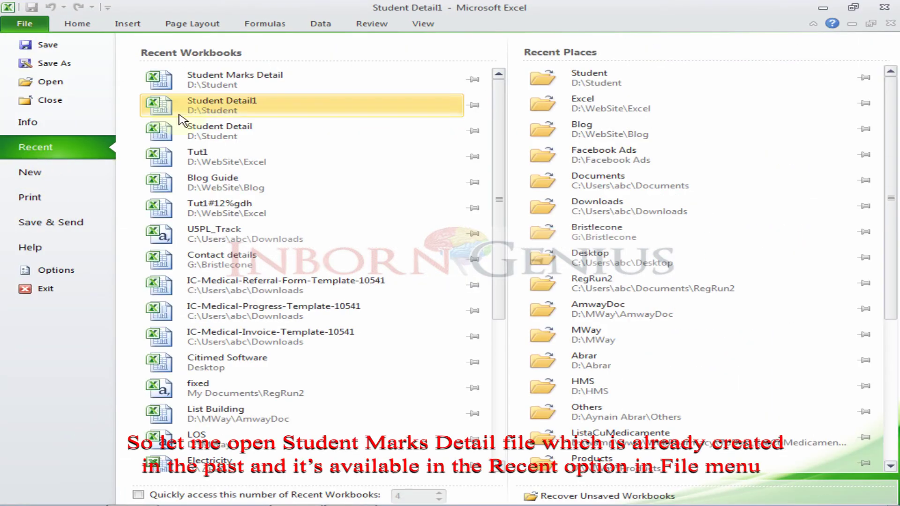
pyautogui.click(237, 86)
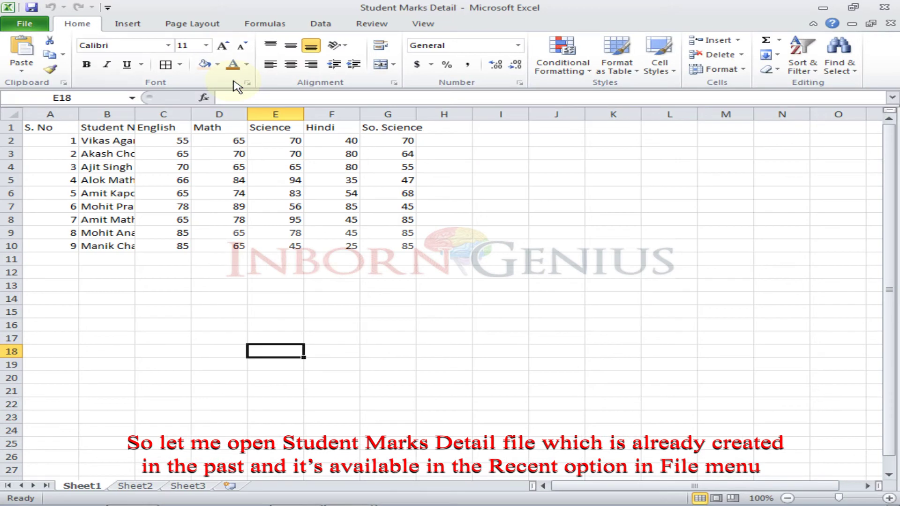
# Step: Arrange all open workbook windows as Tiled and select cell D9 in Student Marks Detail
pyautogui.click(431, 24)
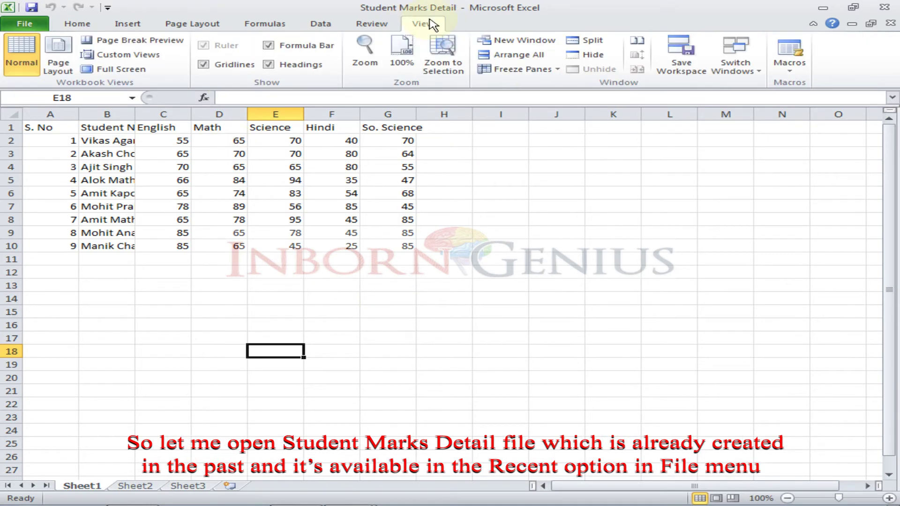
pyautogui.click(521, 55)
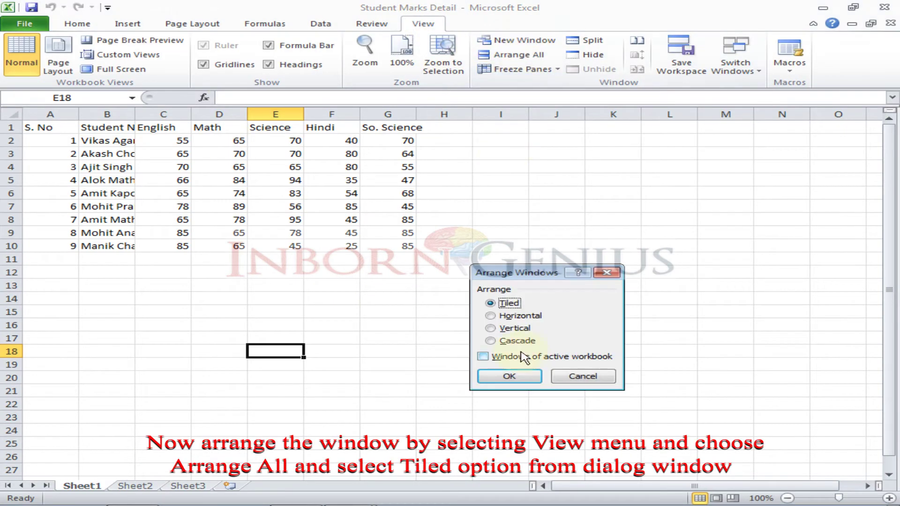
pyautogui.click(518, 378)
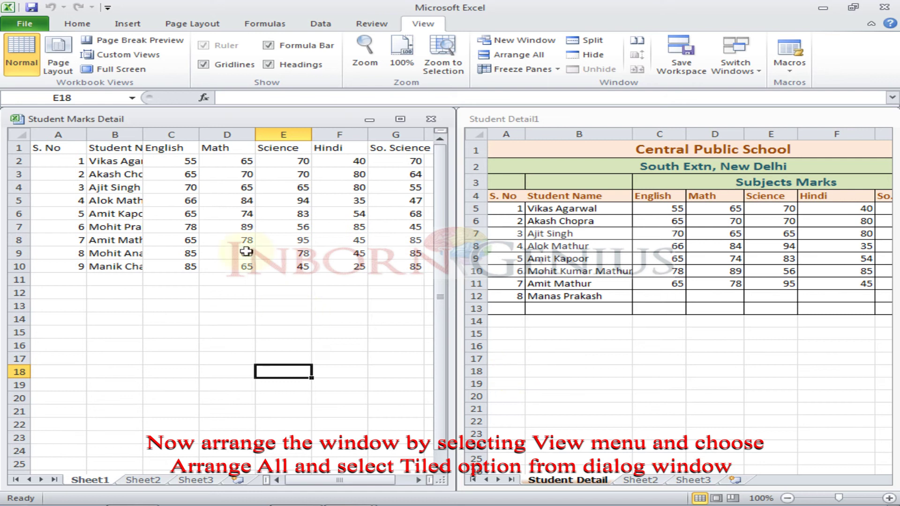
pyautogui.click(210, 258)
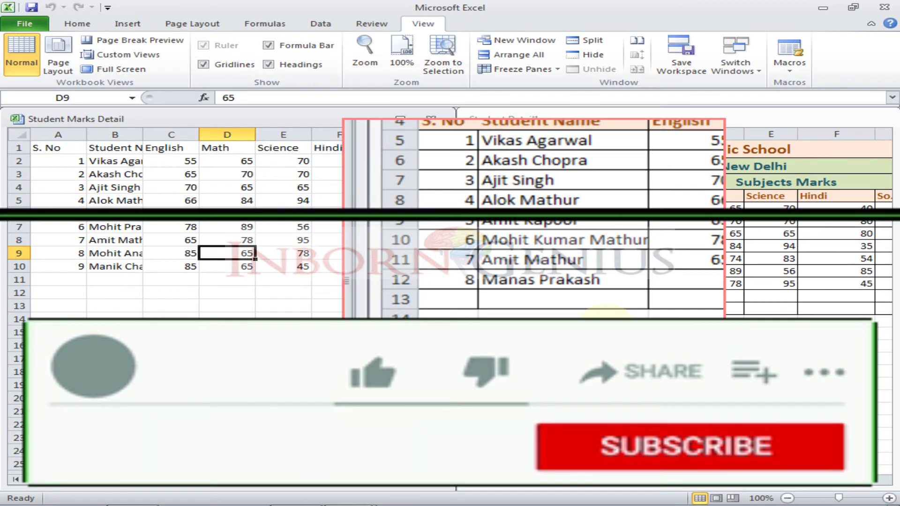
# Step: Copy the Student Detail sheet from Student Detail1 into Student Marks Detail.xlsx, placing the copy before Sheet1
pyautogui.click(605, 328)
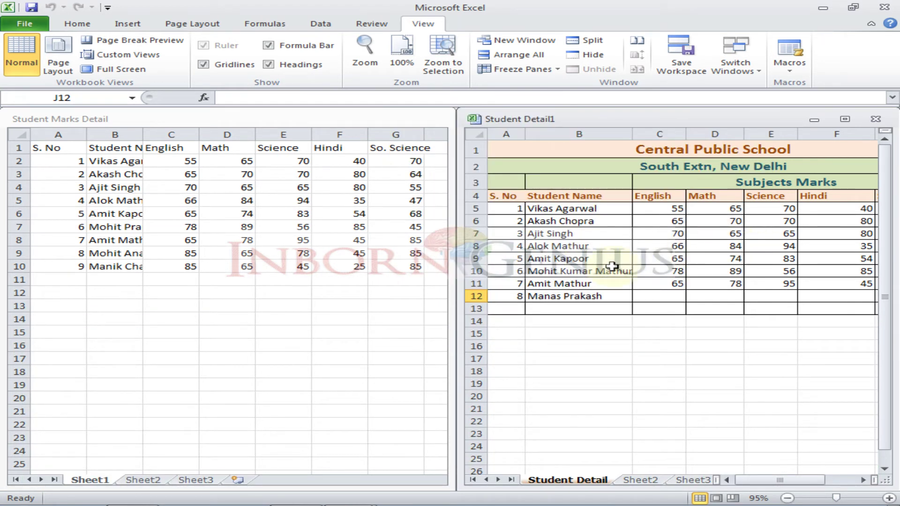
pyautogui.click(77, 24)
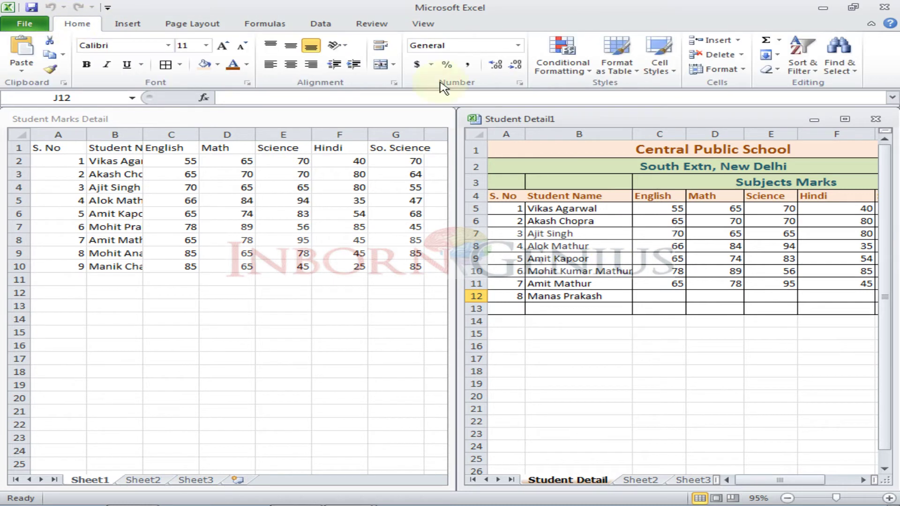
pyautogui.click(744, 75)
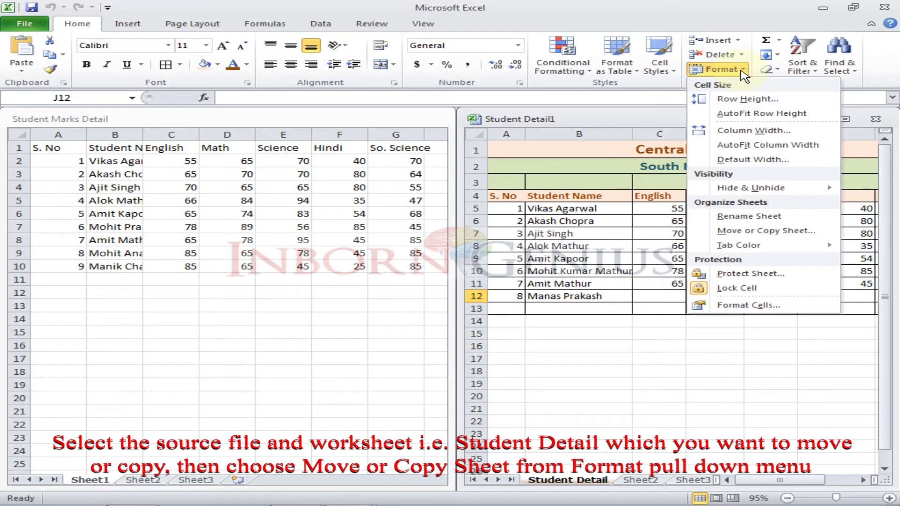
pyautogui.click(773, 233)
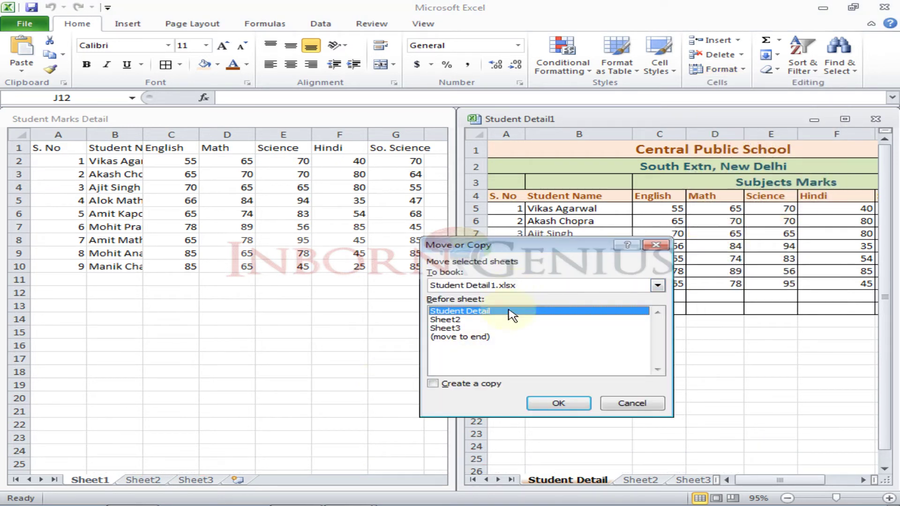
pyautogui.click(566, 286)
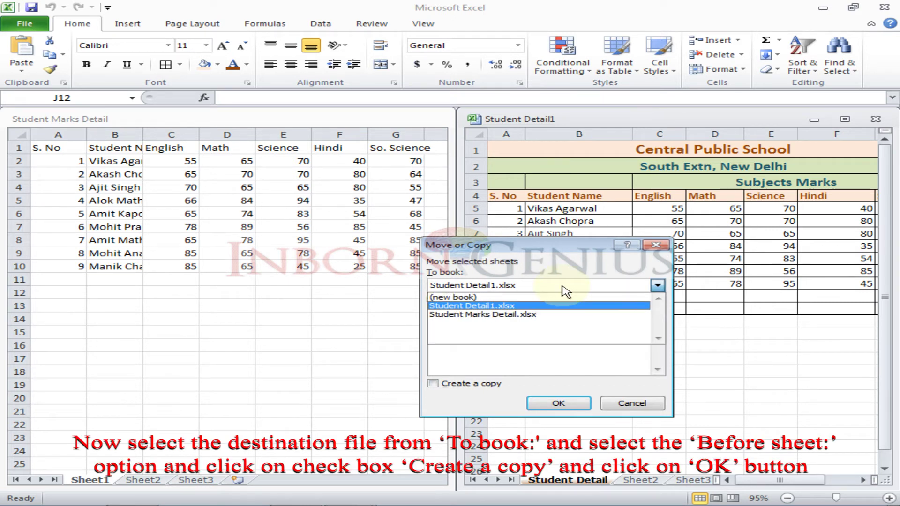
pyautogui.click(492, 315)
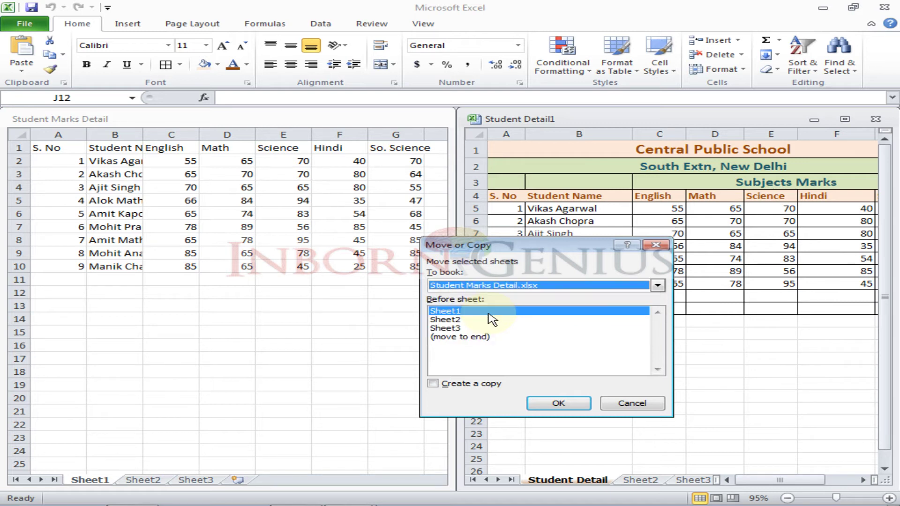
pyautogui.click(432, 385)
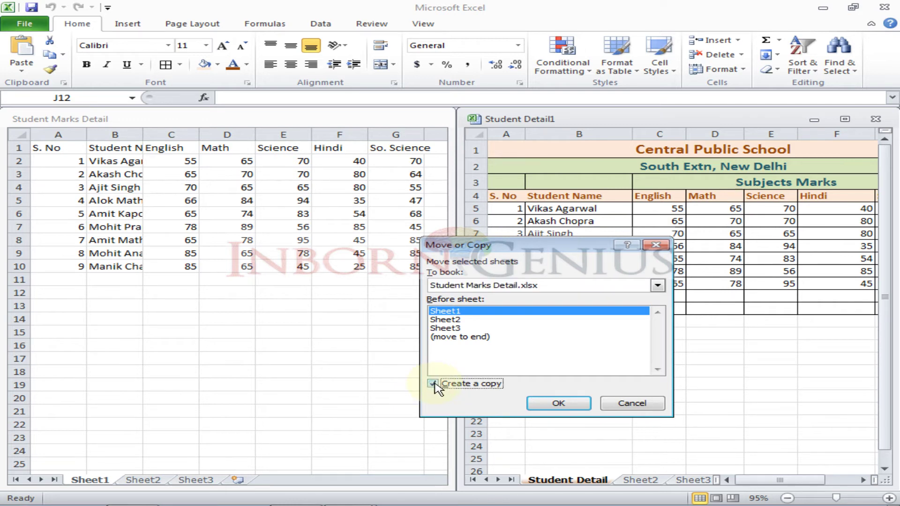
pyautogui.click(562, 405)
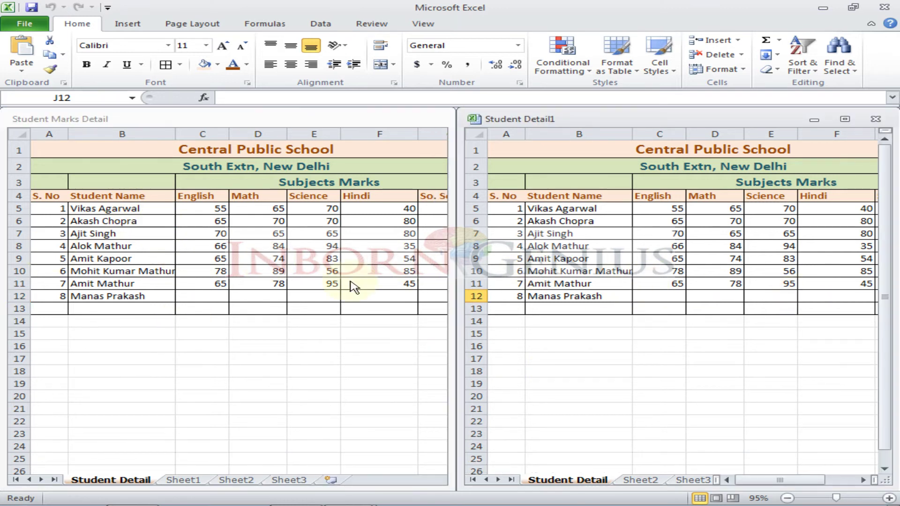
# Step: Maximize the Student Detail1 workbook window
pyautogui.click(893, 140)
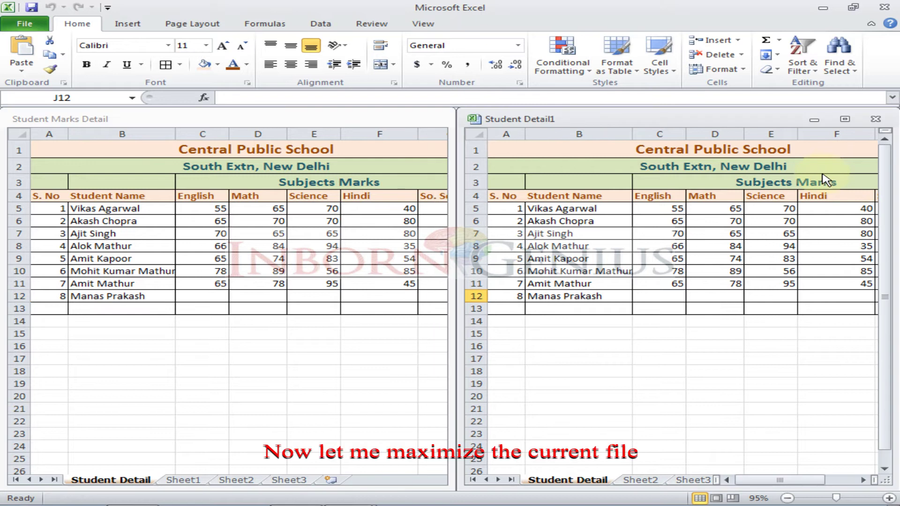
pyautogui.click(846, 121)
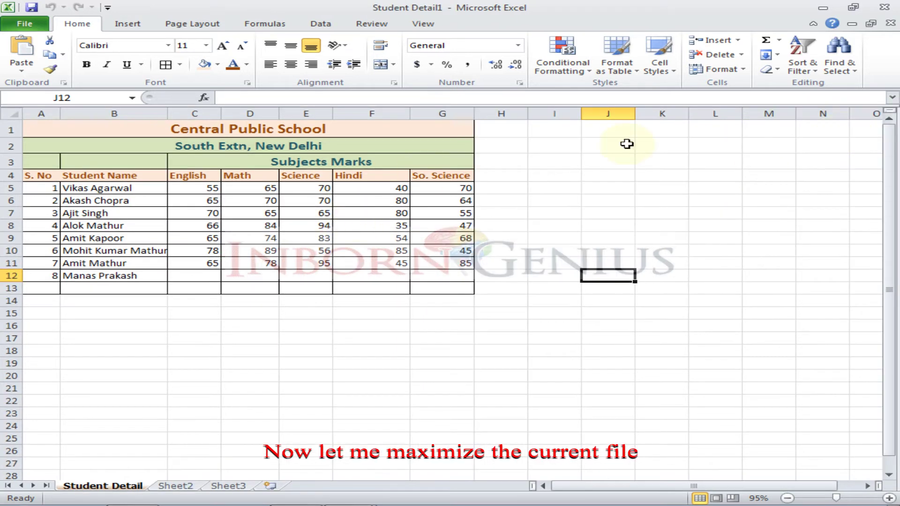
pyautogui.click(743, 70)
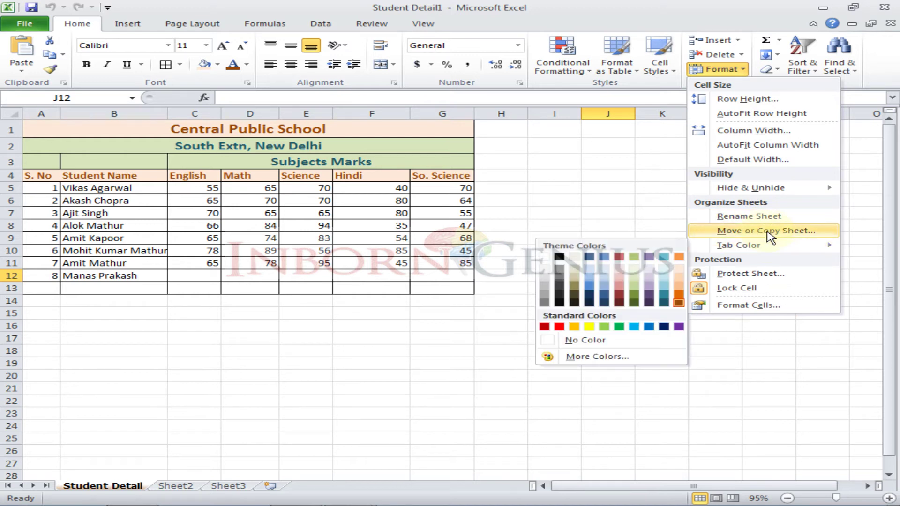
pyautogui.click(604, 190)
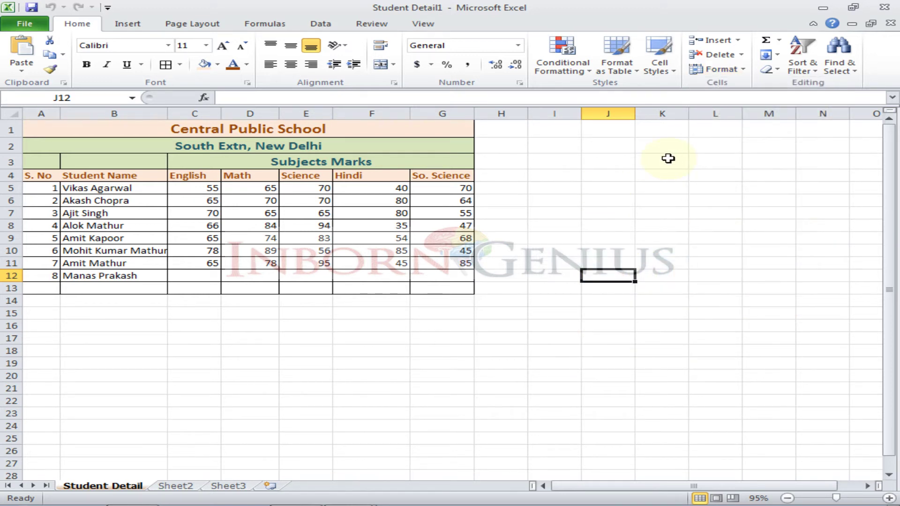
pyautogui.click(743, 70)
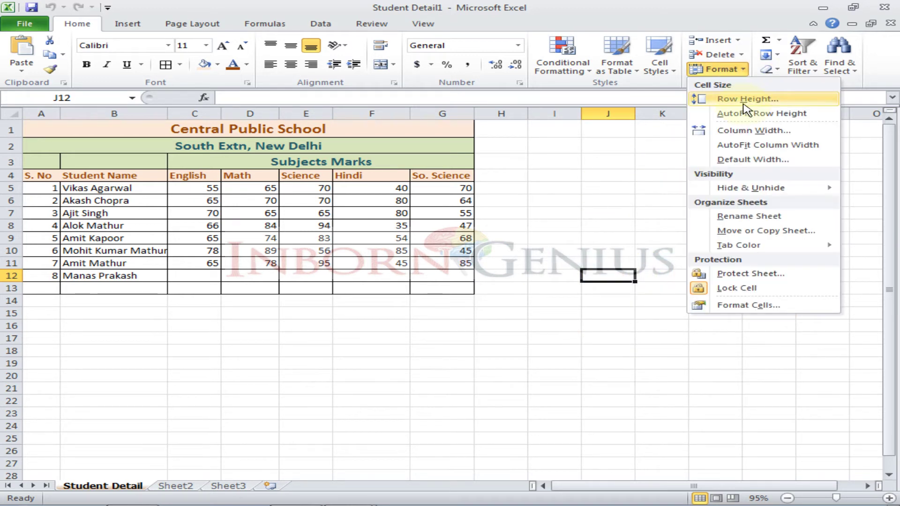
pyautogui.click(558, 195)
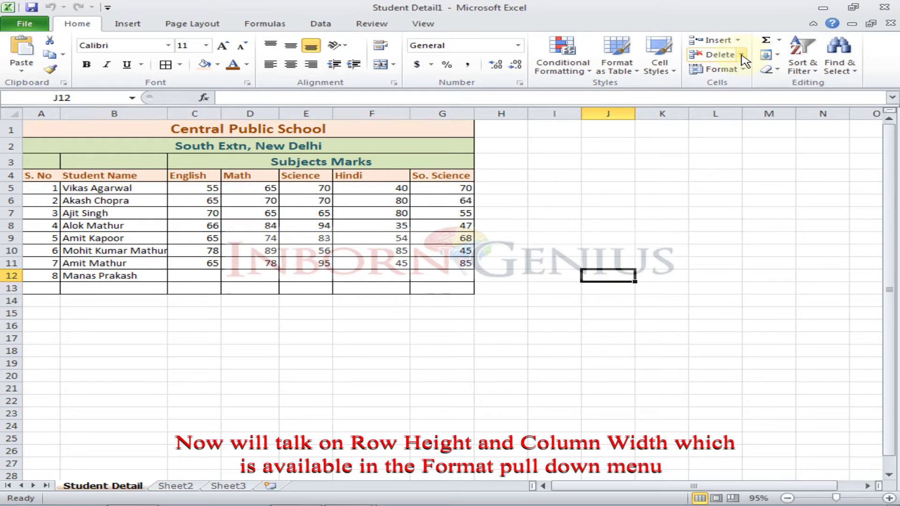
pyautogui.click(743, 70)
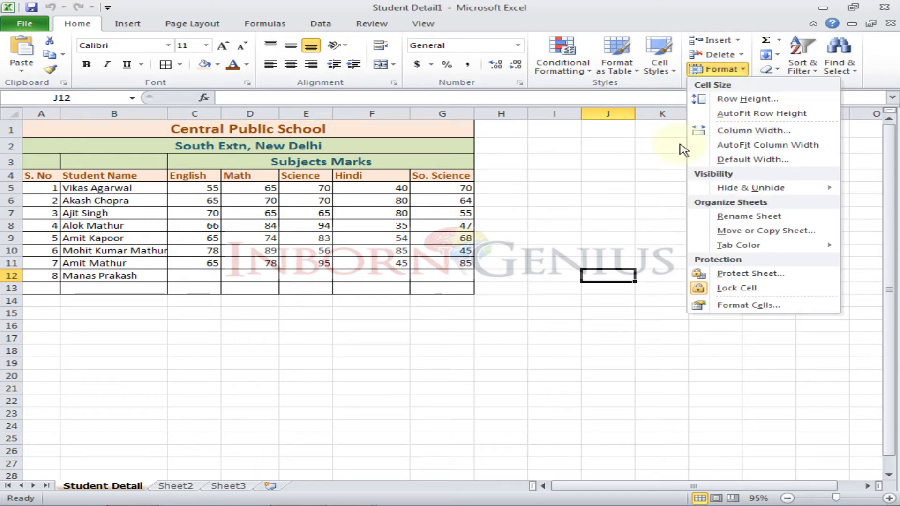
pyautogui.click(556, 143)
pyautogui.click(554, 129)
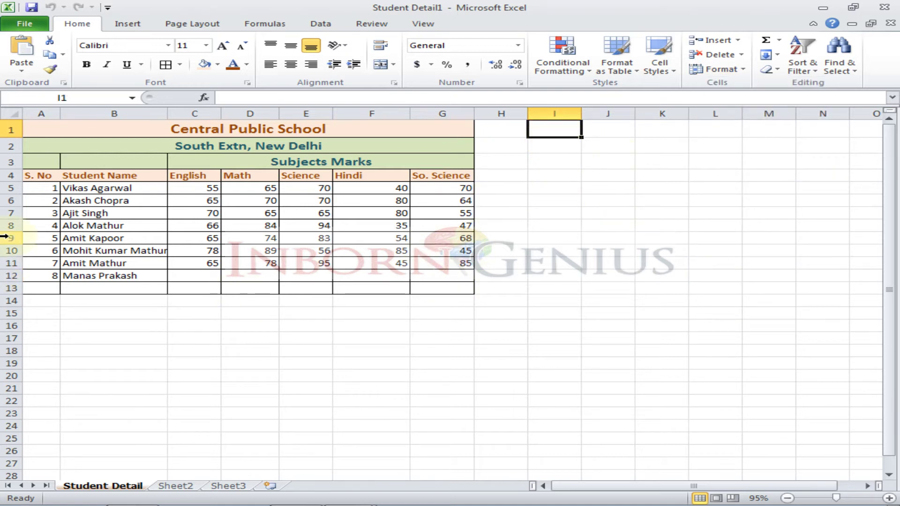
# Step: Examine the sheet's extent by jumping from cell I1 to the last row and back, and to the last column and back
pyautogui.click(14, 188)
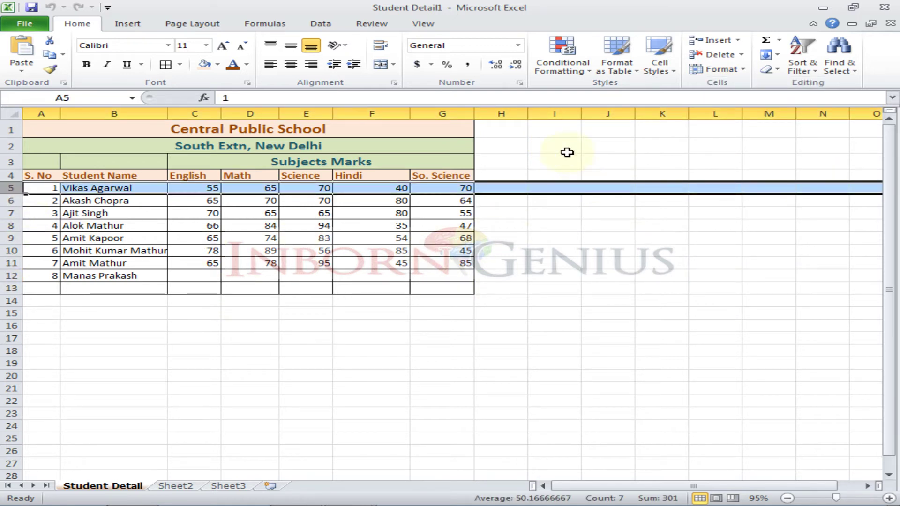
pyautogui.click(547, 131)
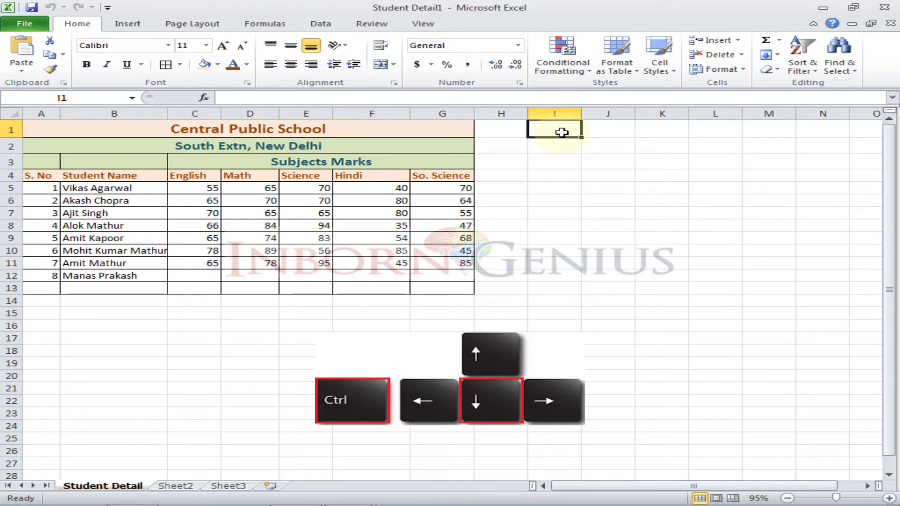
pyautogui.hotkey('ctrl', 'Down')
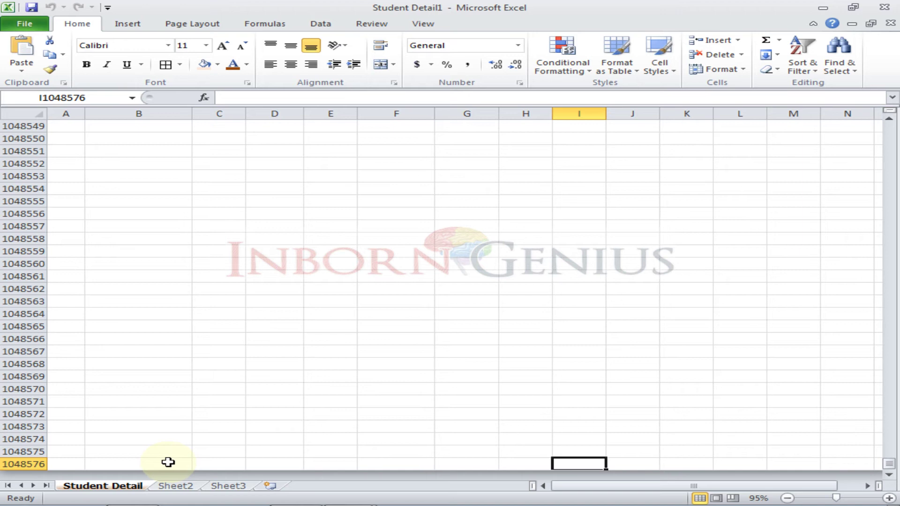
pyautogui.hotkey('ctrl', 'Up')
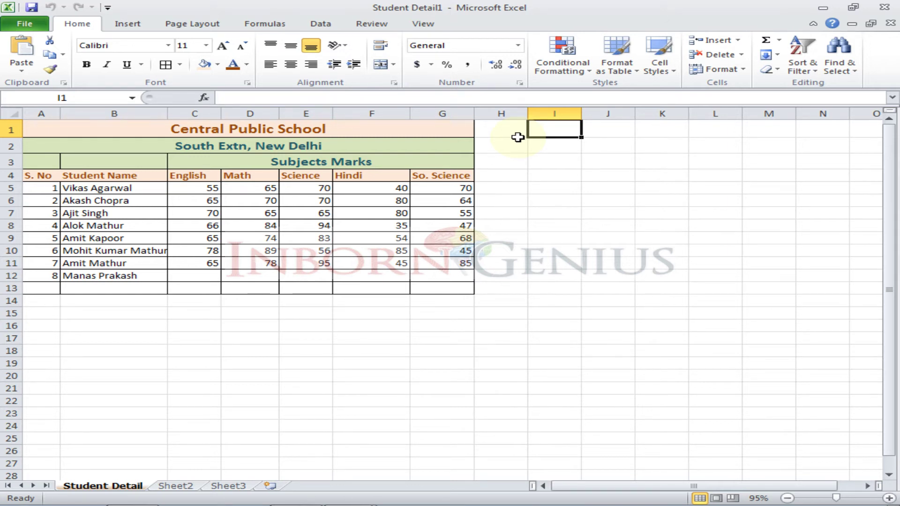
pyautogui.hotkey('ctrl', 'Right')
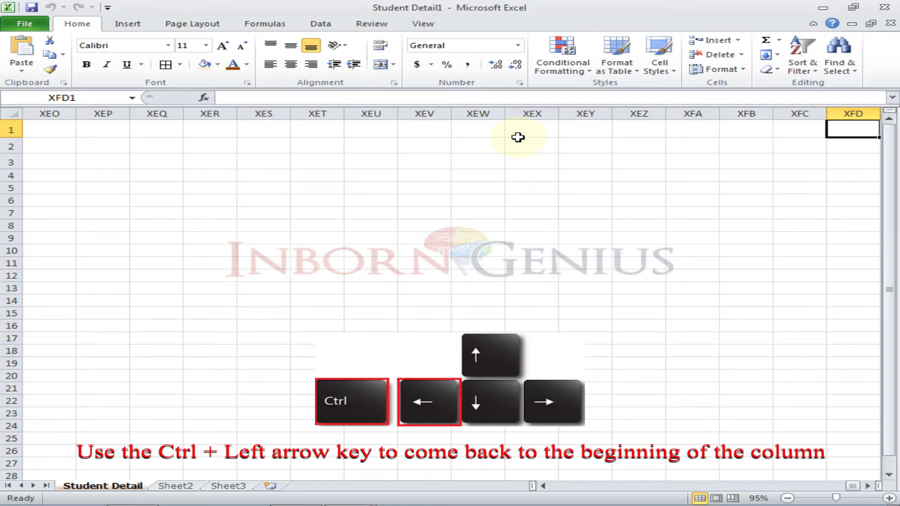
pyautogui.hotkey('ctrl', 'Left')
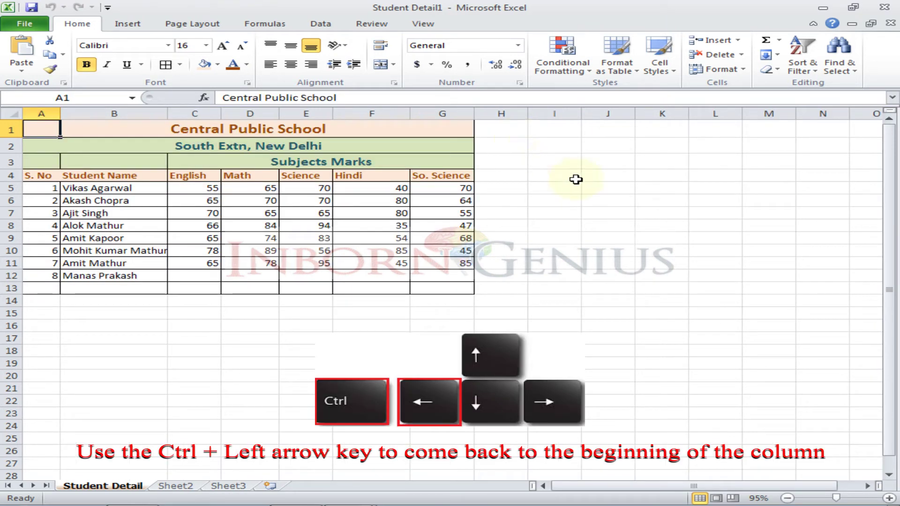
# Step: Try to set the width of column I to 256 characters
pyautogui.click(558, 113)
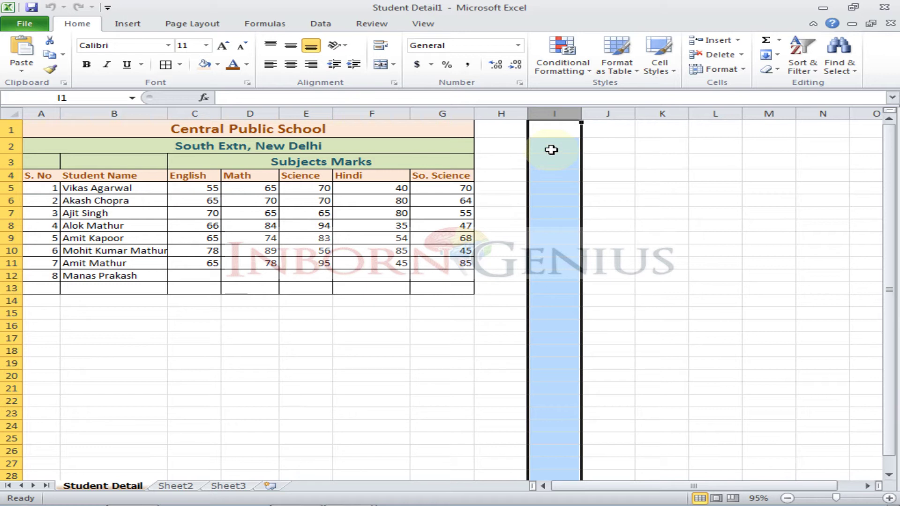
pyautogui.click(741, 70)
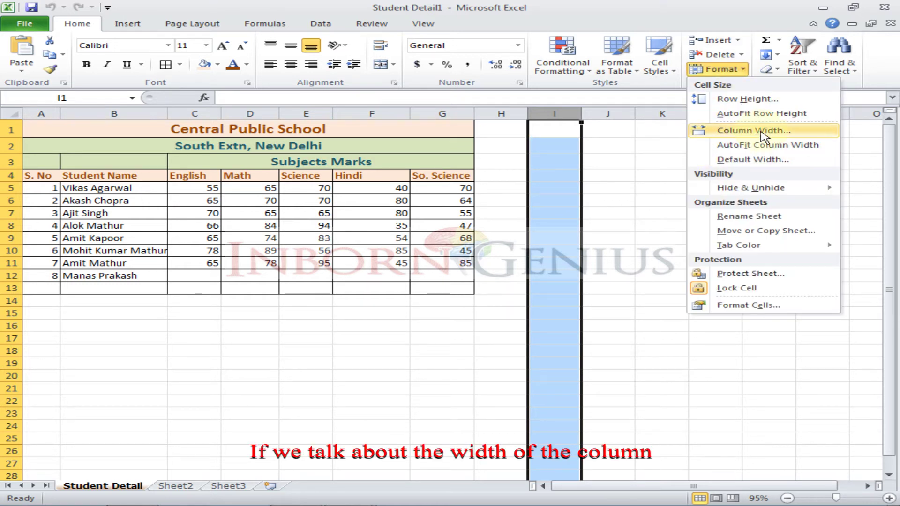
pyautogui.click(756, 131)
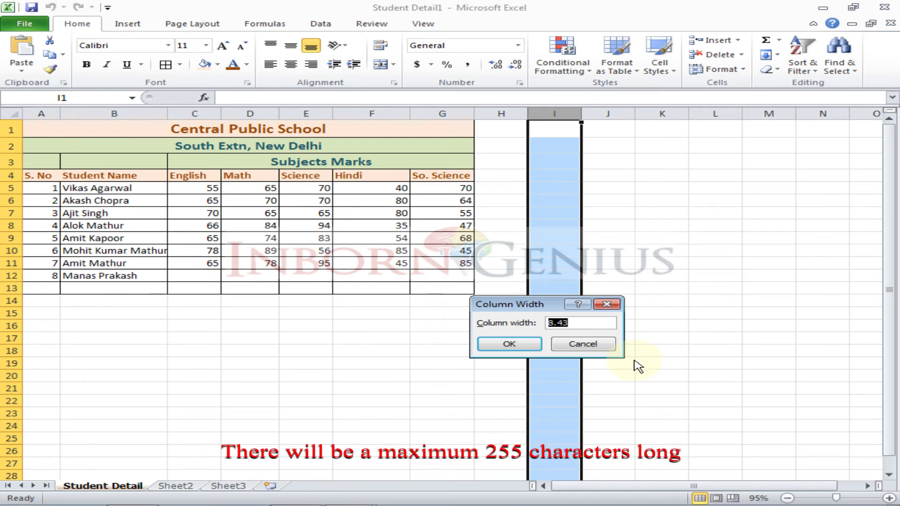
pyautogui.write('256')
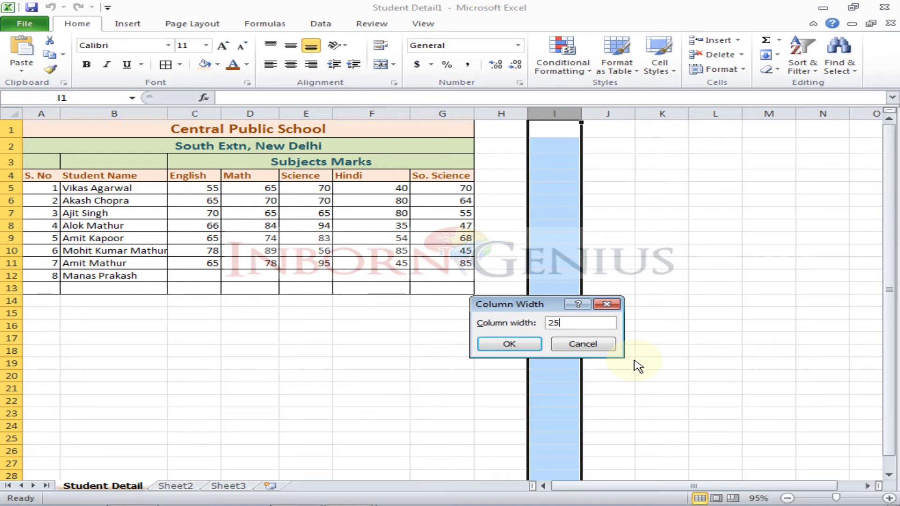
pyautogui.click(512, 344)
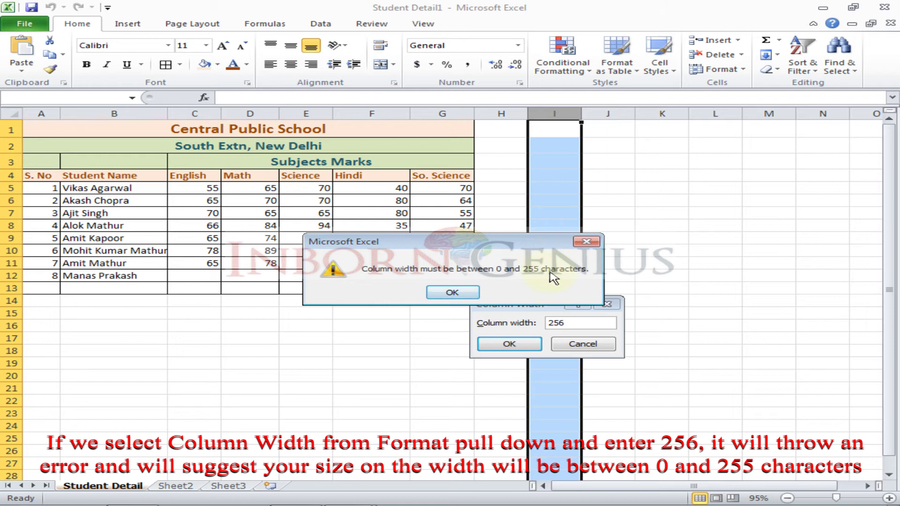
pyautogui.click(452, 295)
pyautogui.click(581, 345)
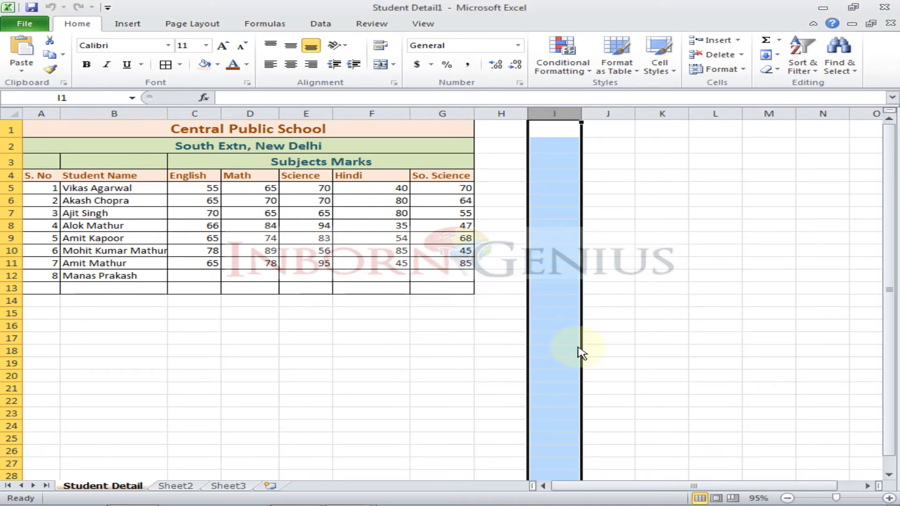
# Step: Try to set the height of row 15 to 410
pyautogui.click(18, 313)
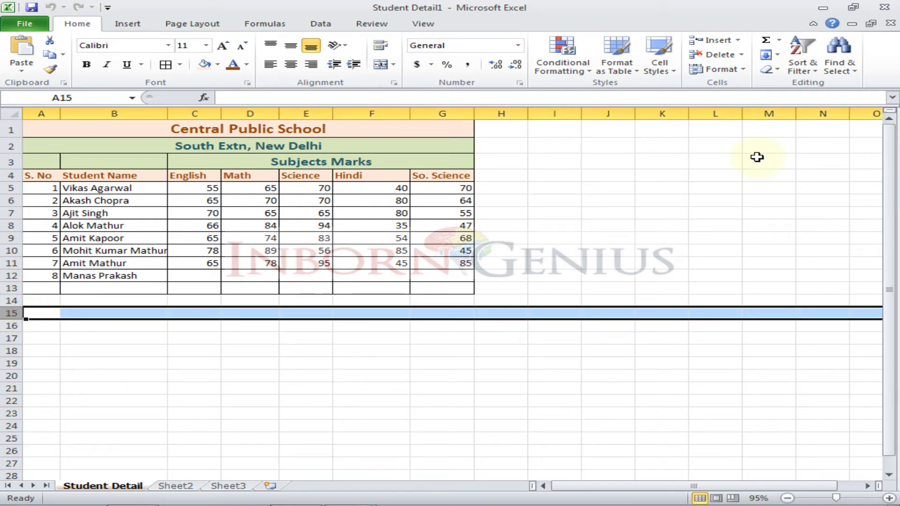
pyautogui.click(742, 69)
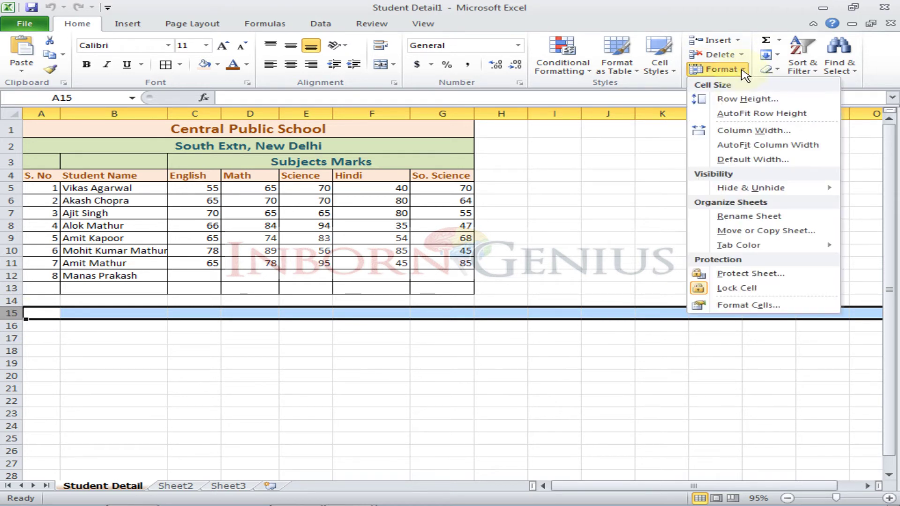
pyautogui.click(749, 100)
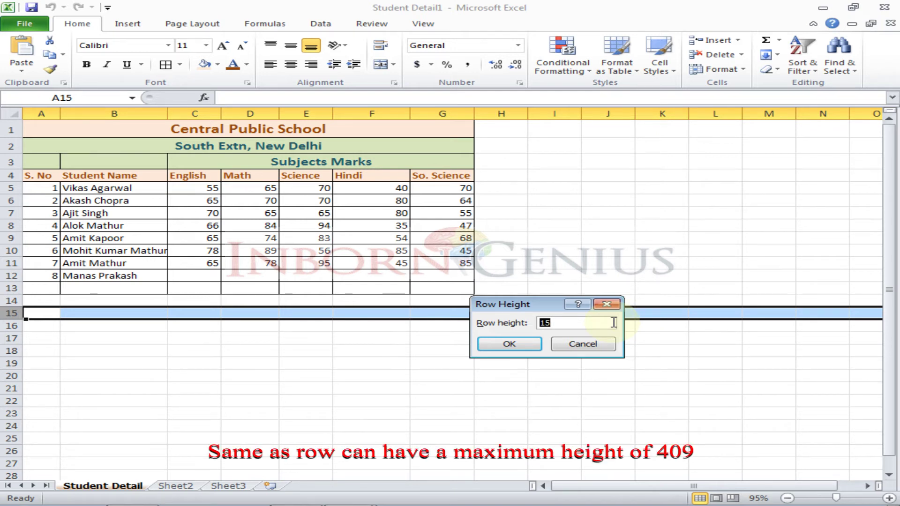
pyautogui.write('410')
pyautogui.click(493, 344)
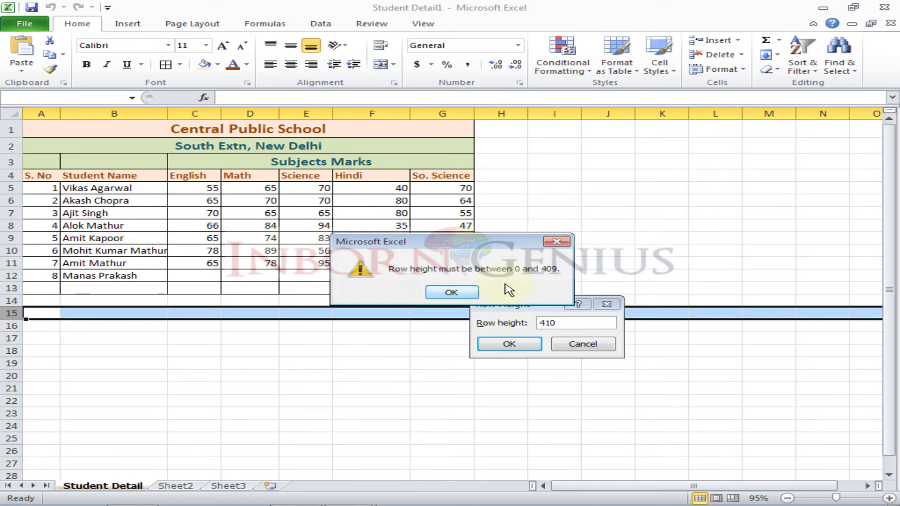
pyautogui.click(459, 294)
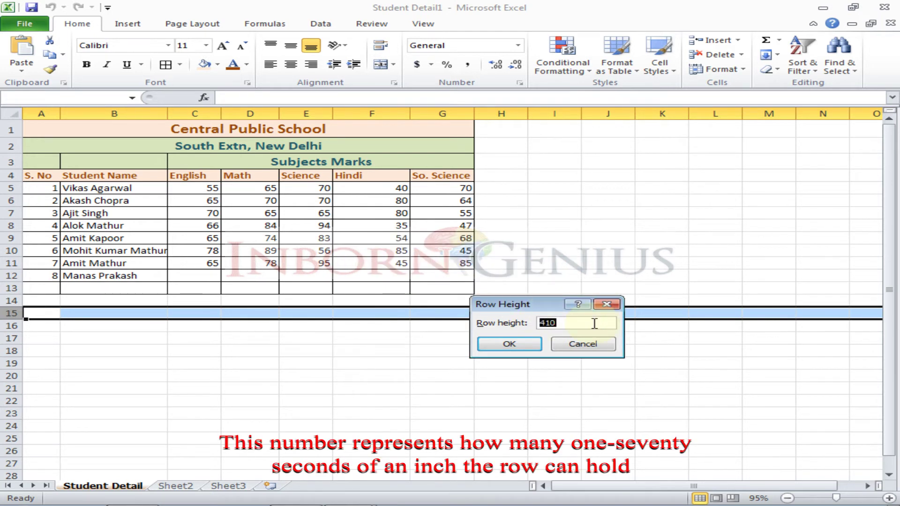
# Step: Set the height of row 15 to 35 and select cell B15
pyautogui.write('35')
pyautogui.click(510, 345)
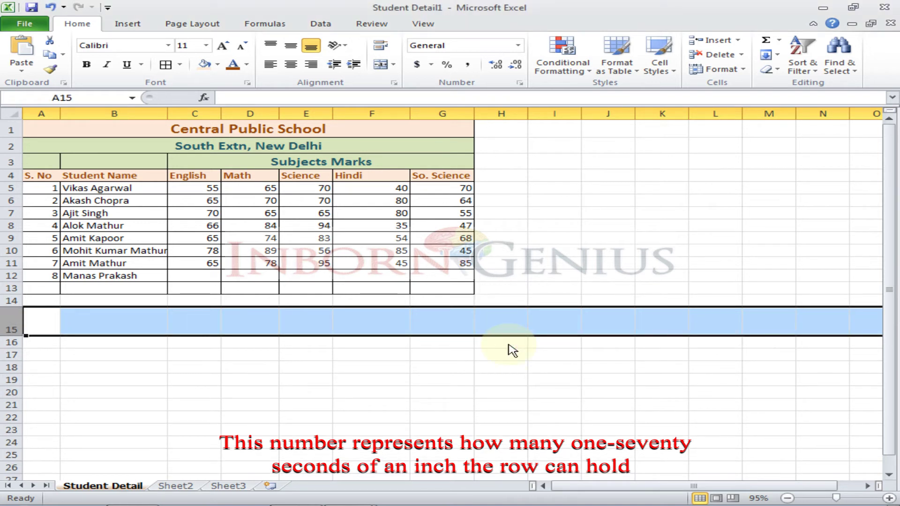
pyautogui.click(95, 355)
pyautogui.click(77, 329)
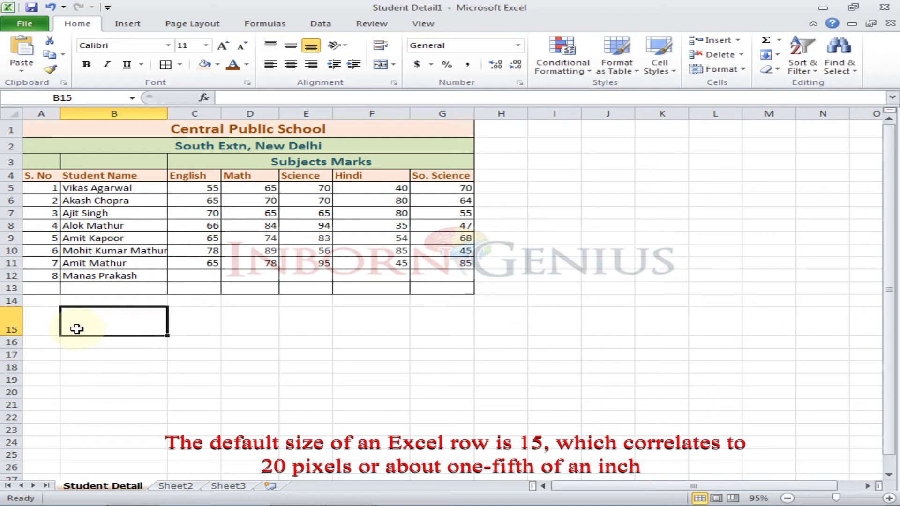
# Step: Copy the formatting of row 13 onto row 15 with Format Painter
pyautogui.click(11, 287)
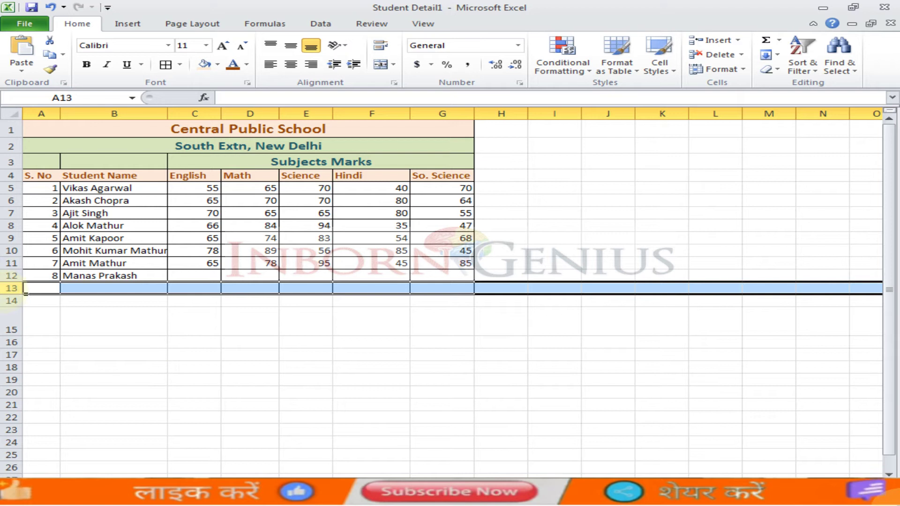
pyautogui.click(9, 290)
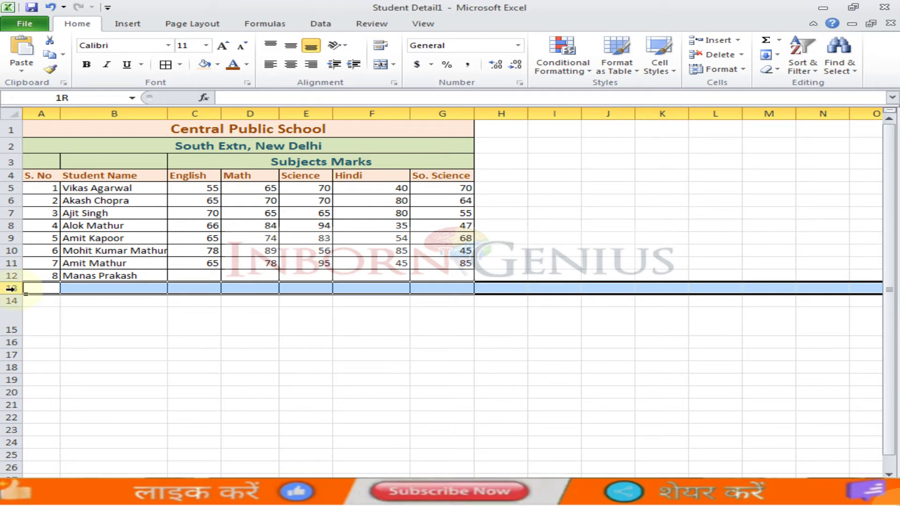
pyautogui.click(51, 70)
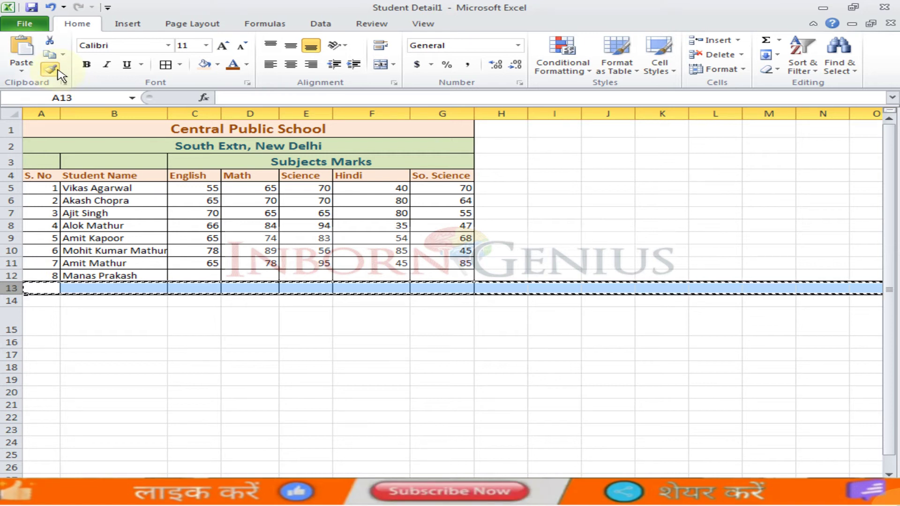
pyautogui.click(10, 324)
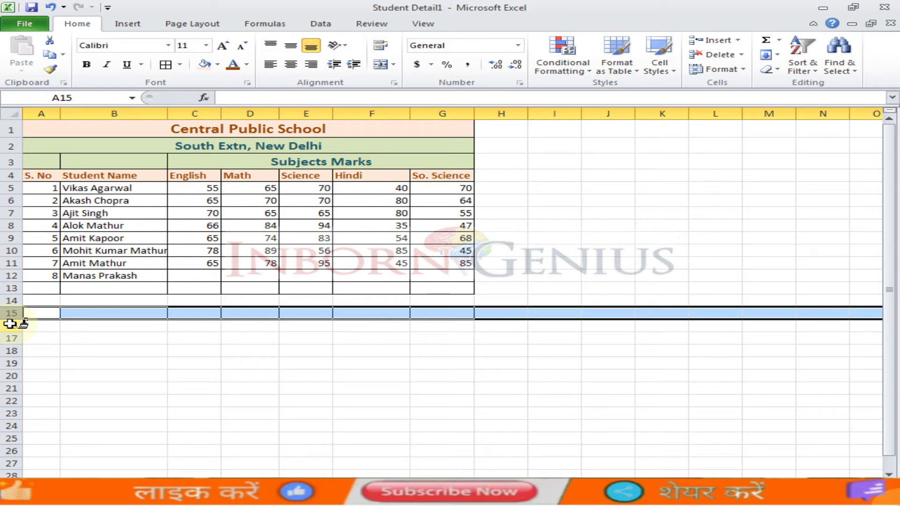
pyautogui.click(675, 74)
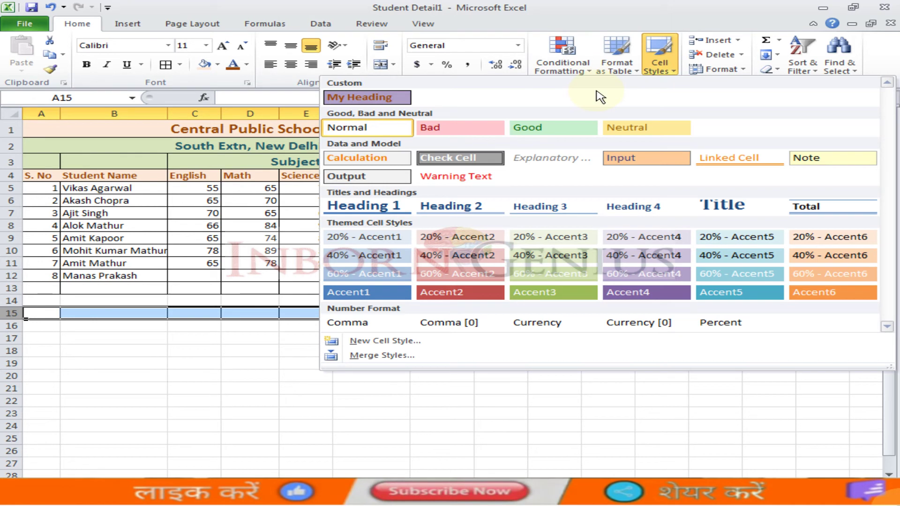
pyautogui.press('Escape')
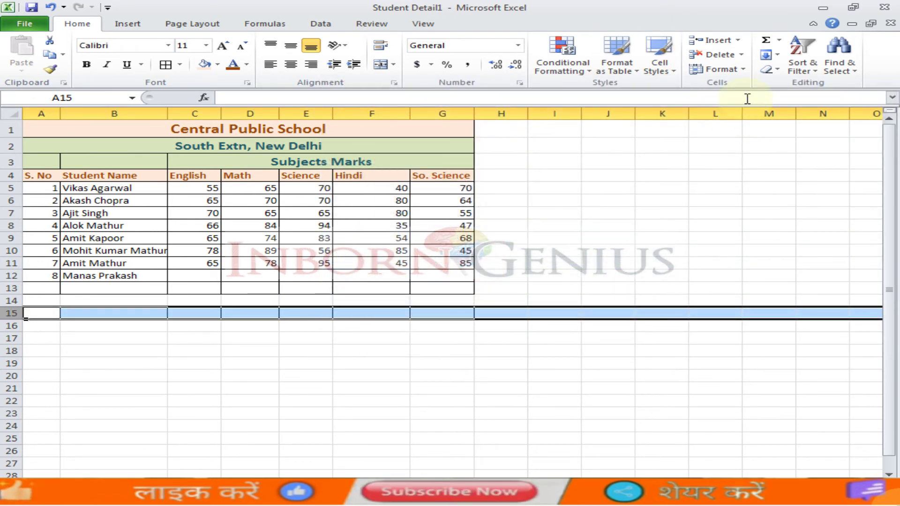
pyautogui.click(718, 69)
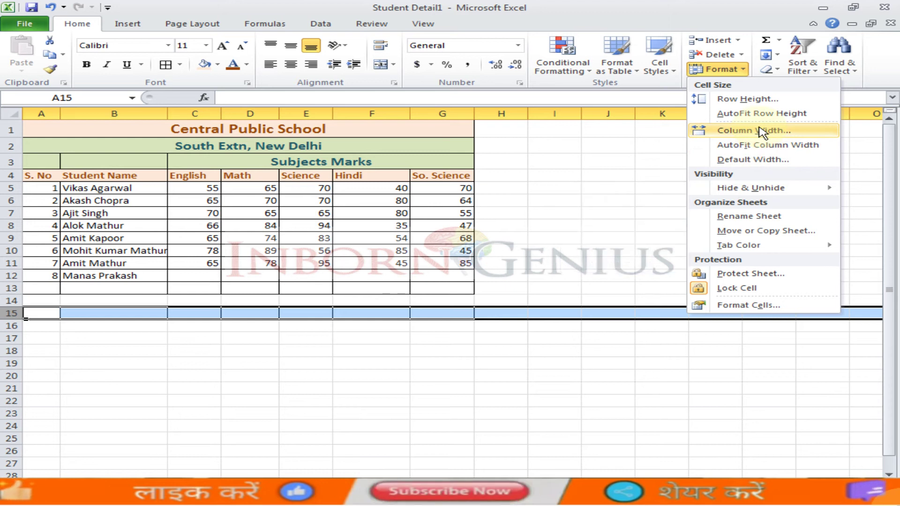
pyautogui.click(285, 341)
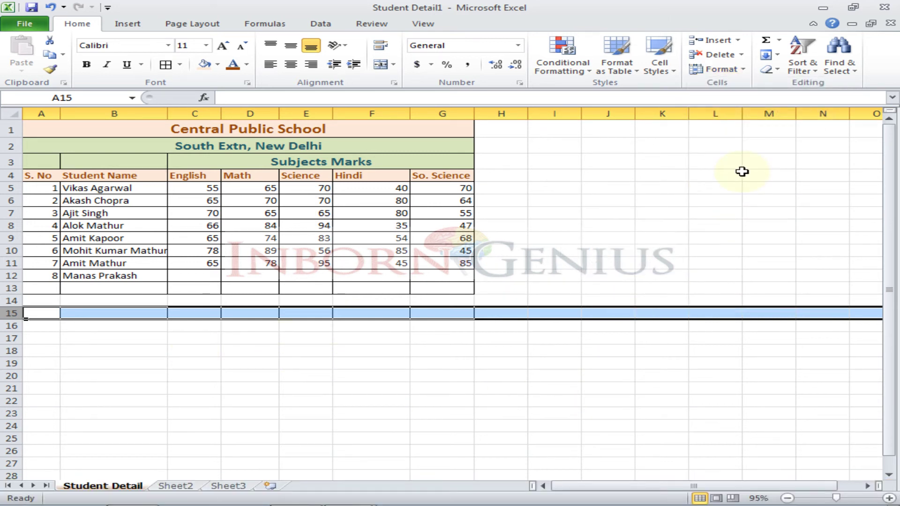
pyautogui.click(780, 41)
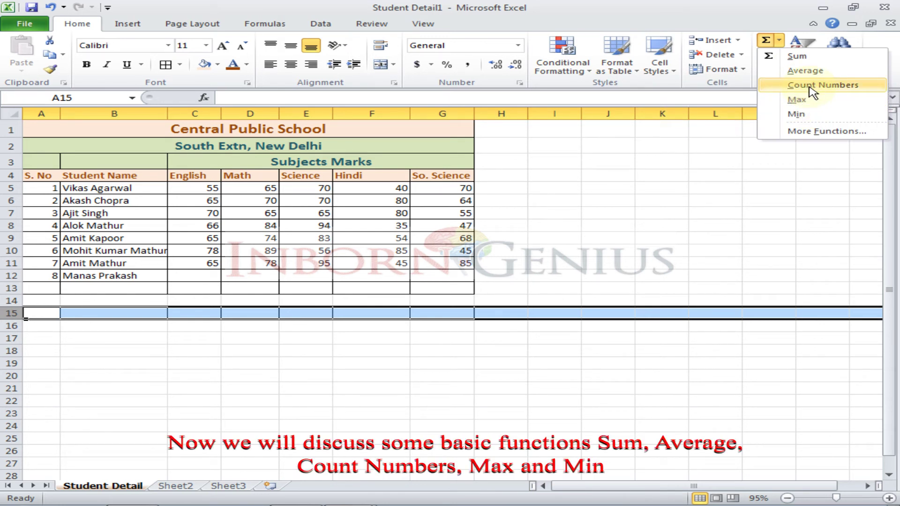
pyautogui.click(507, 176)
pyautogui.click(504, 245)
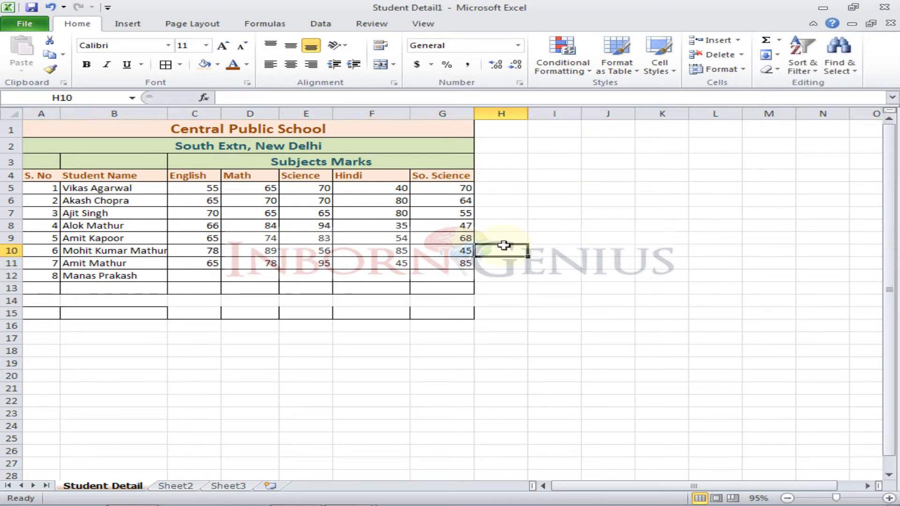
# Step: Try inserting a blank column at column H, and undo the insertion
pyautogui.click(505, 115)
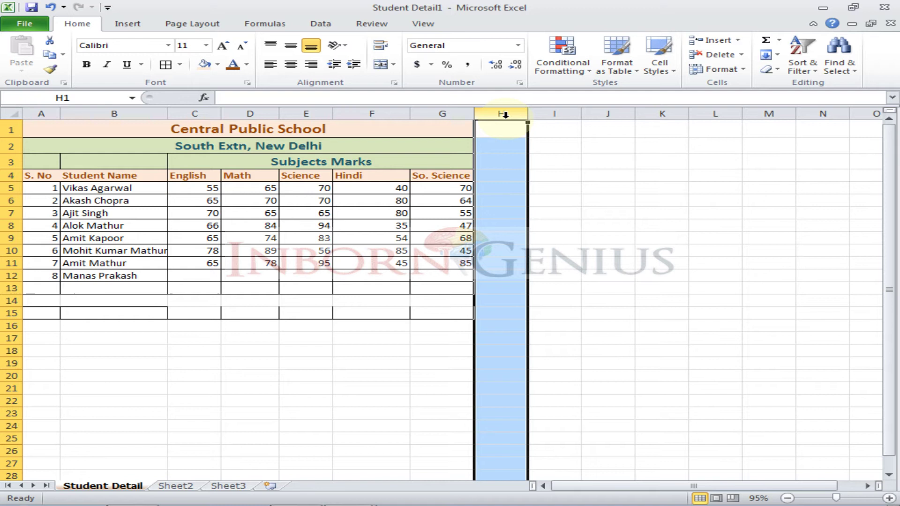
pyautogui.click(505, 114)
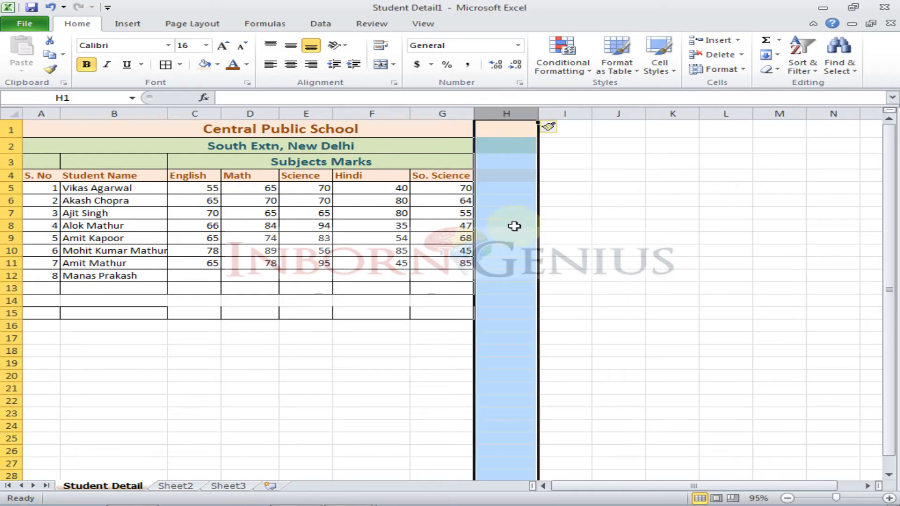
pyautogui.click(514, 188)
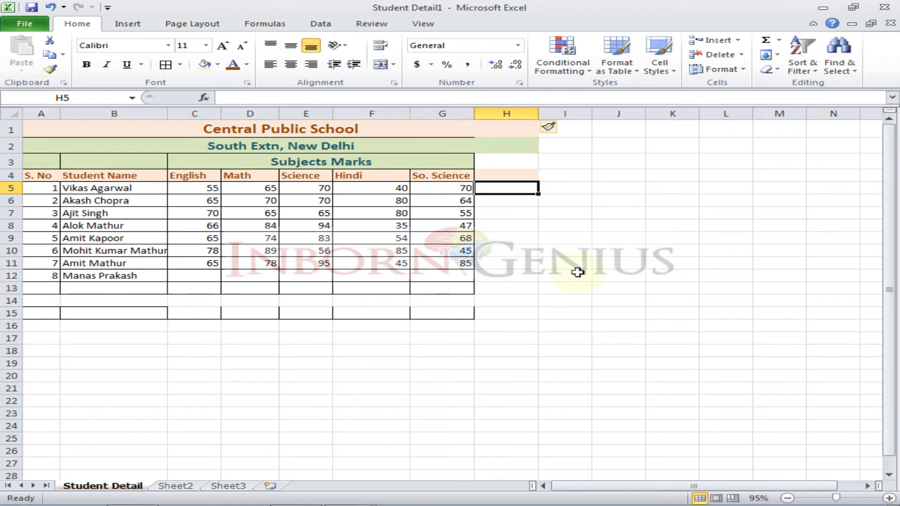
pyautogui.click(50, 7)
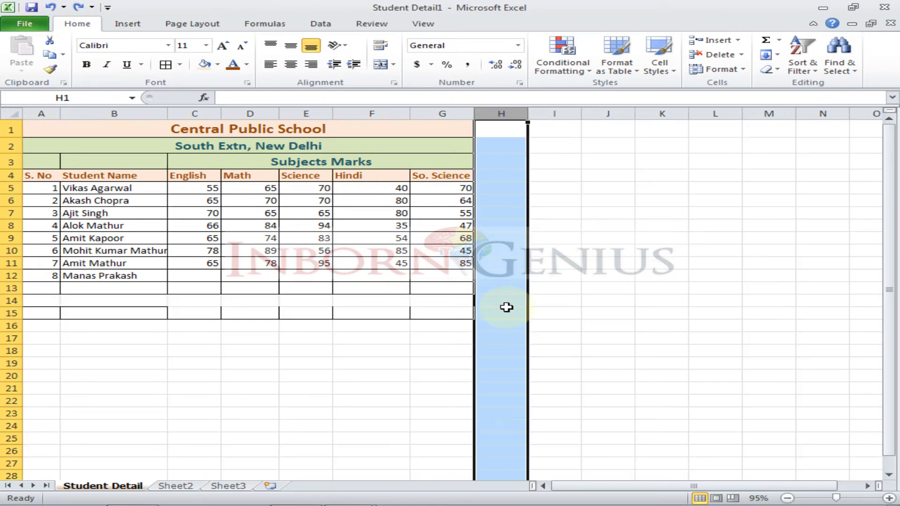
# Step: Insert a new column before the So. Science column and copy the entire So. Science column into it
pyautogui.click(443, 111)
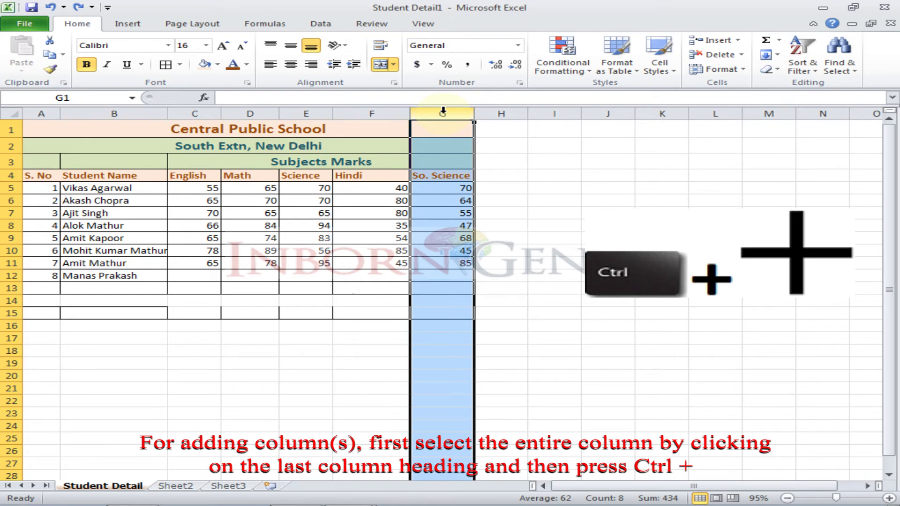
pyautogui.hotkey('ctrl', '+')
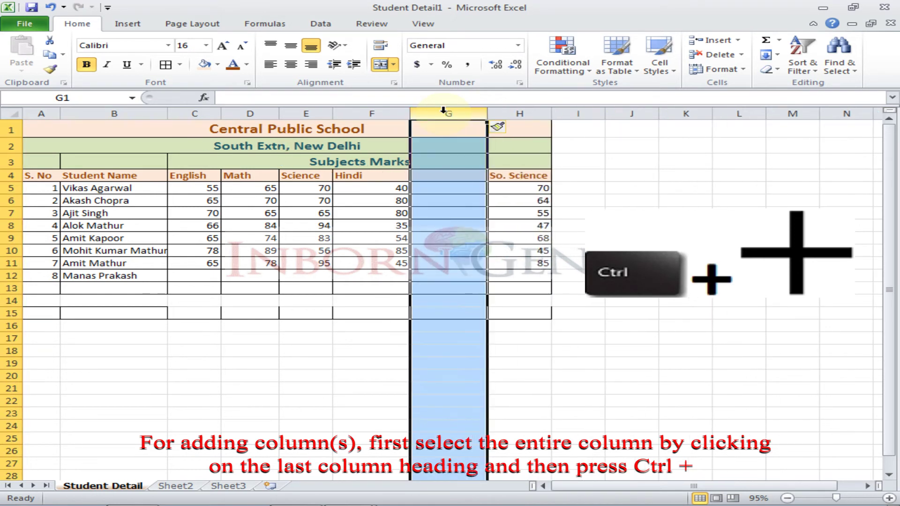
pyautogui.click(522, 113)
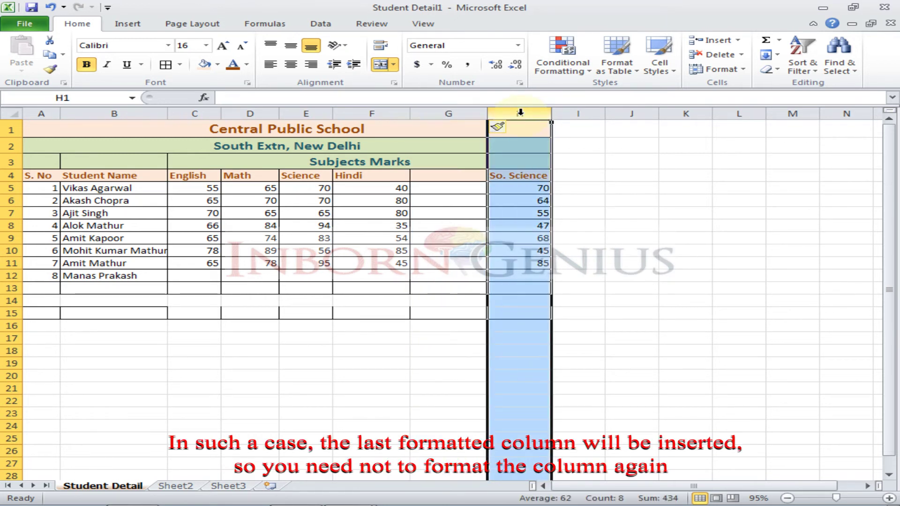
pyautogui.hotkey('ctrl', 'c')
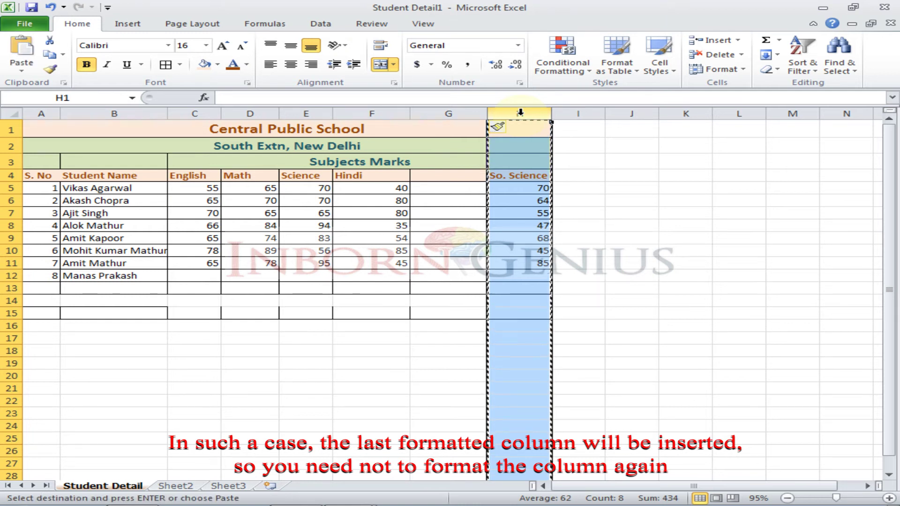
pyautogui.click(453, 114)
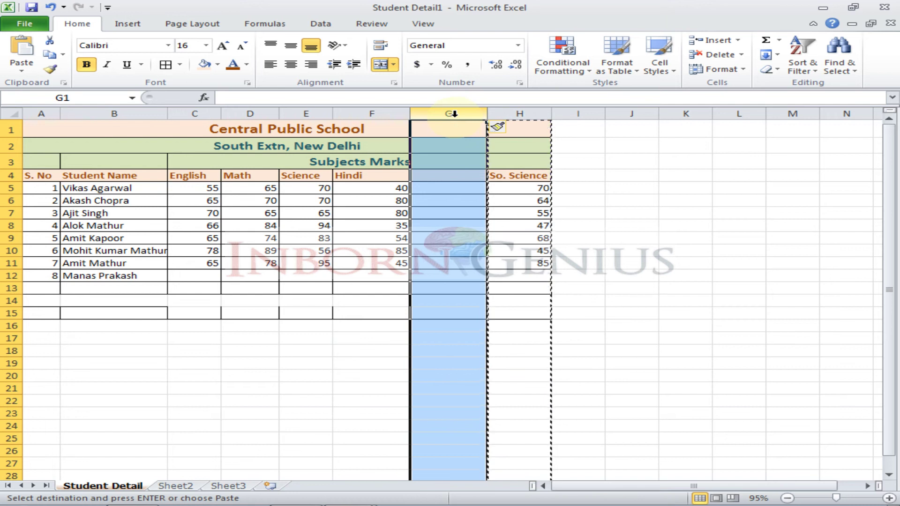
pyautogui.hotkey('ctrl', 'v')
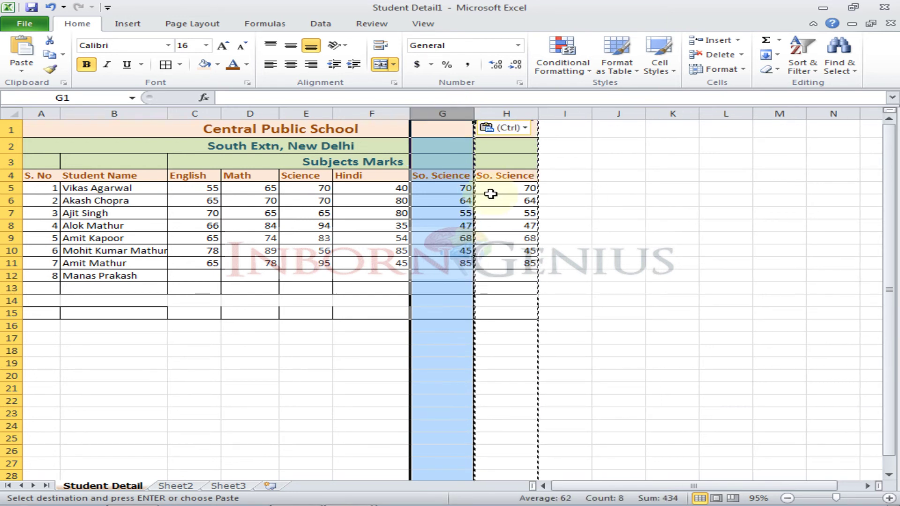
# Step: Change the heading in H4 to Total and clear the copied marks in H5:H11
pyautogui.click(508, 175)
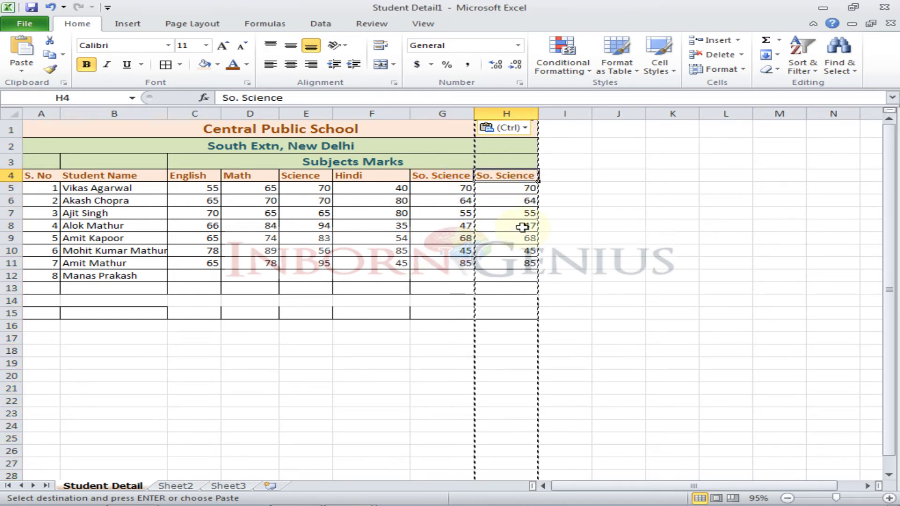
pyautogui.write('To')
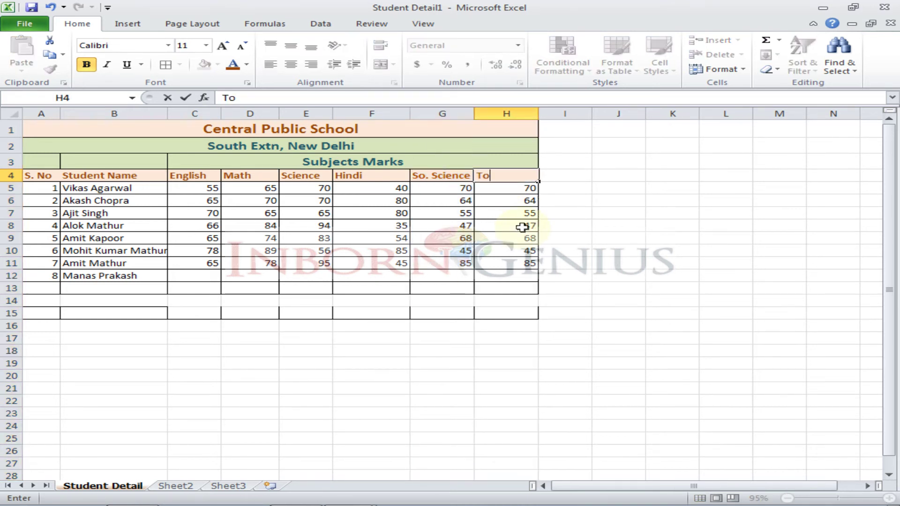
pyautogui.write('tal')
pyautogui.press('Return')
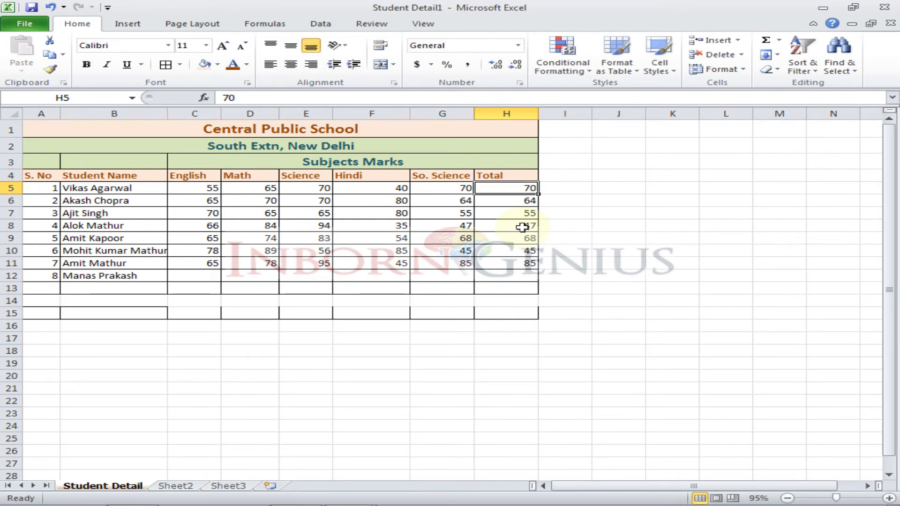
pyautogui.keyDown('shift'); pyautogui.click(525, 261); pyautogui.keyUp('shift')
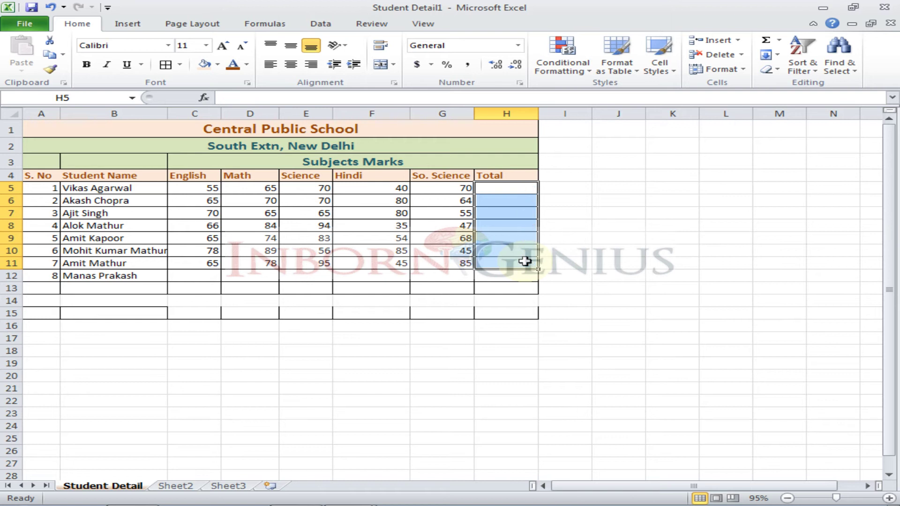
# Step: Insert a blank column before the Total column and enter the heading Total in H4
pyautogui.click(506, 113)
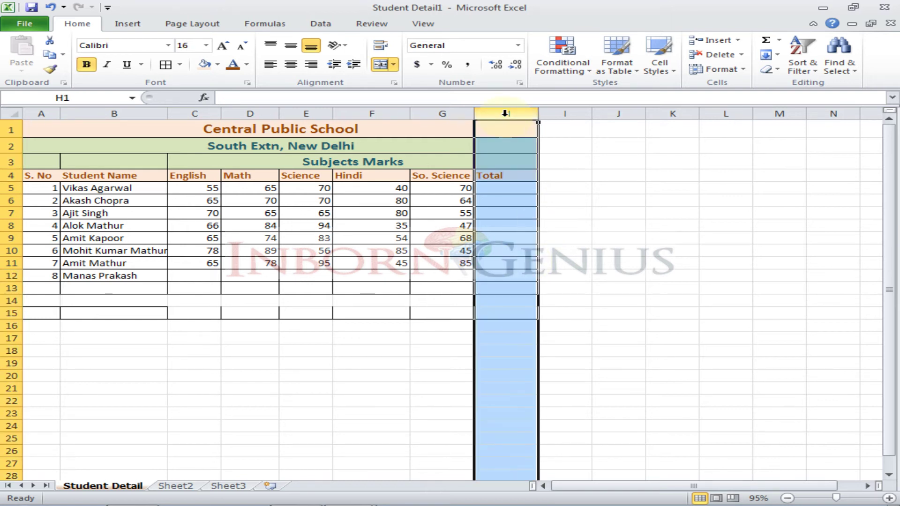
pyautogui.hotkey('ctrl', 'shift', '+')
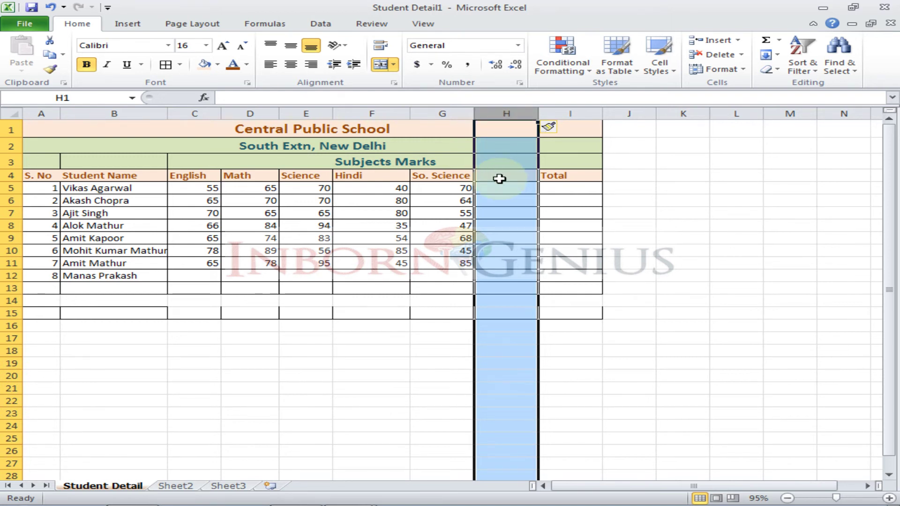
pyautogui.click(564, 176)
pyautogui.click(525, 175)
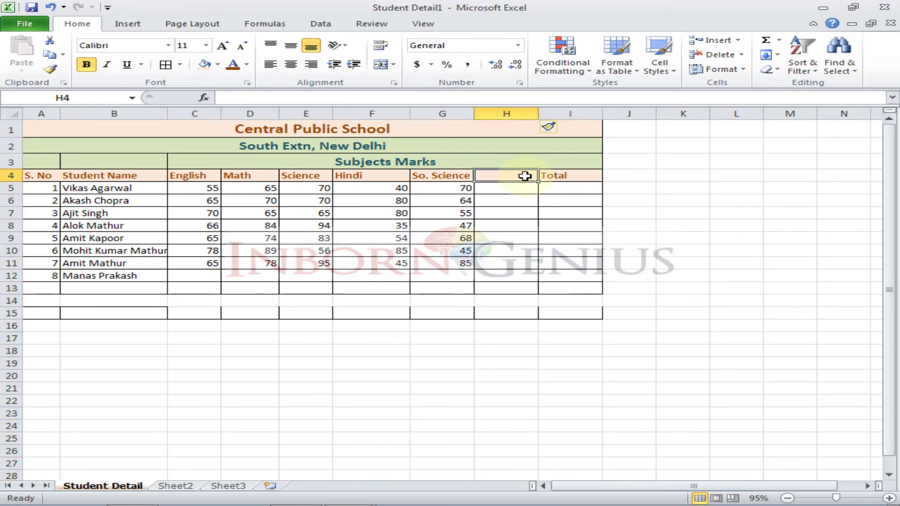
pyautogui.write('Tota')
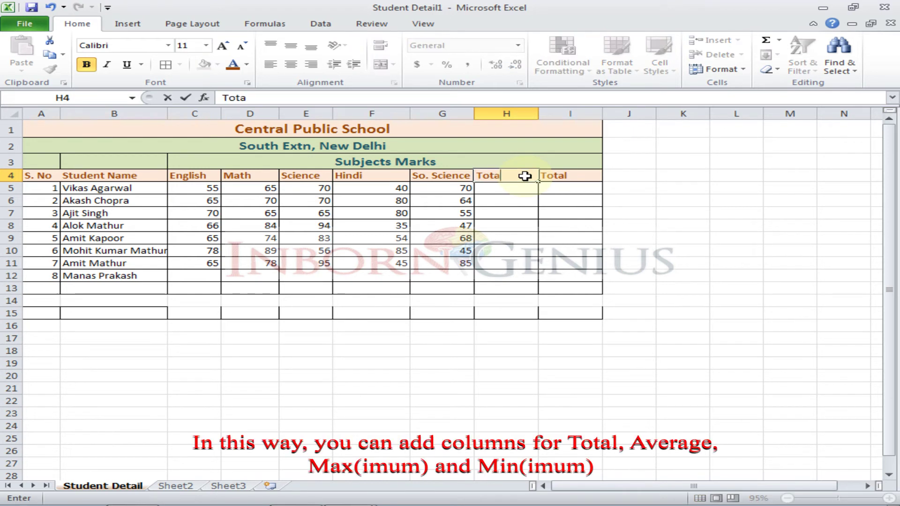
pyautogui.write('l')
pyautogui.press('Return')
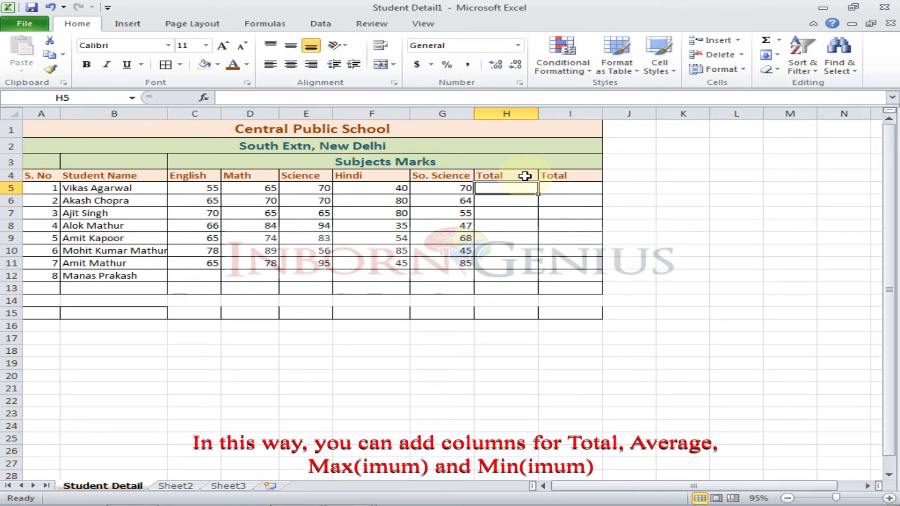
# Step: Insert two blank columns at column I and enter the heading Average in I4
pyautogui.click(584, 173)
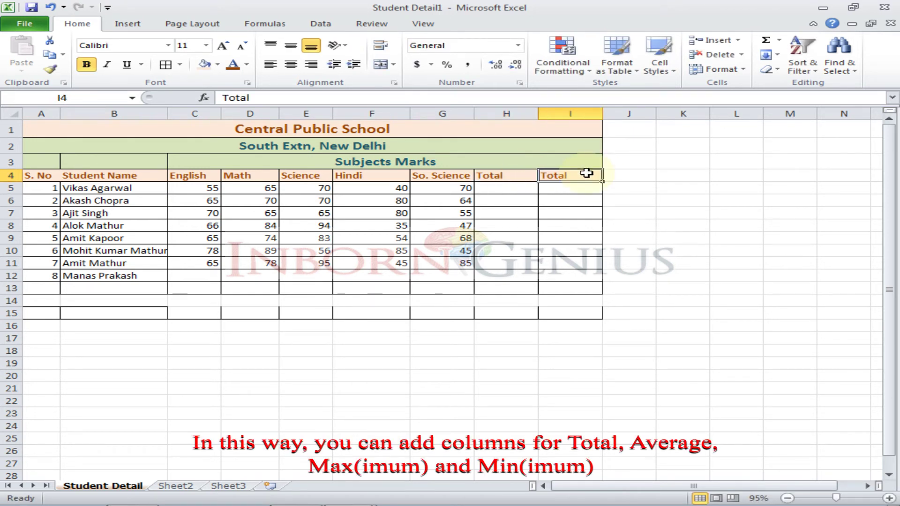
pyautogui.click(575, 113)
pyautogui.hotkey('ctrl', 'shift', '+')
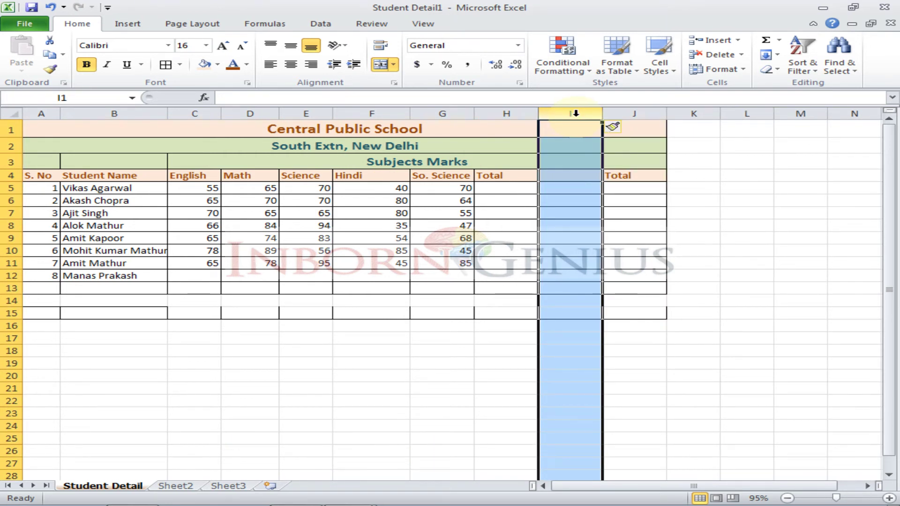
pyautogui.hotkey('ctrl', 'shift', '+')
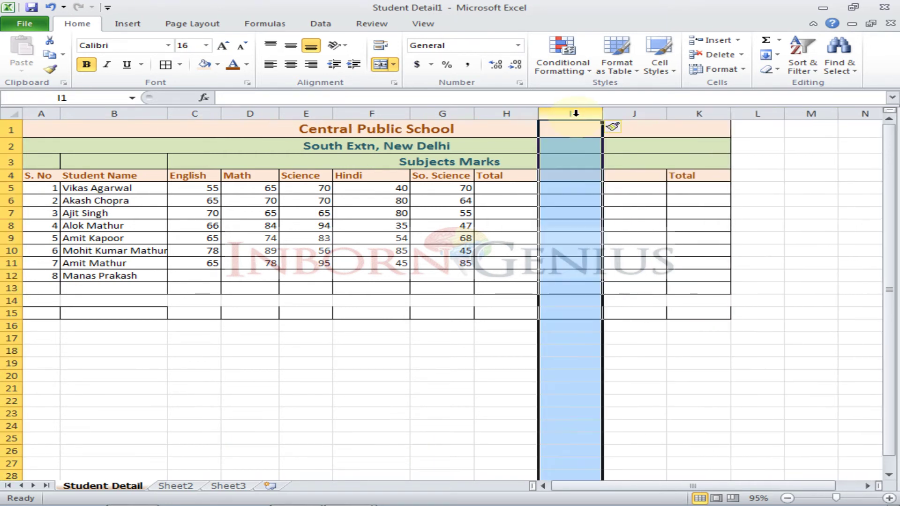
pyautogui.click(563, 176)
pyautogui.write('A')
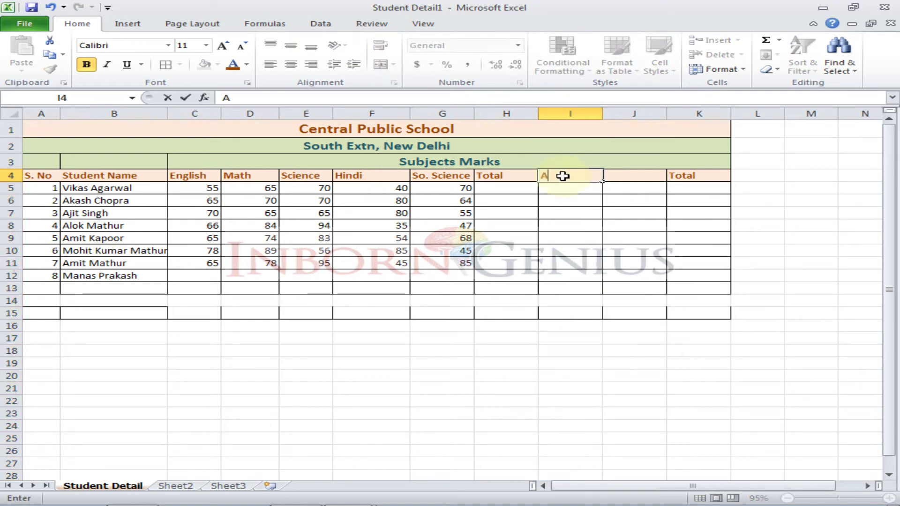
pyautogui.write('verage')
# Step: Enter the headings Max in J4 and Min in K4
pyautogui.click(643, 177)
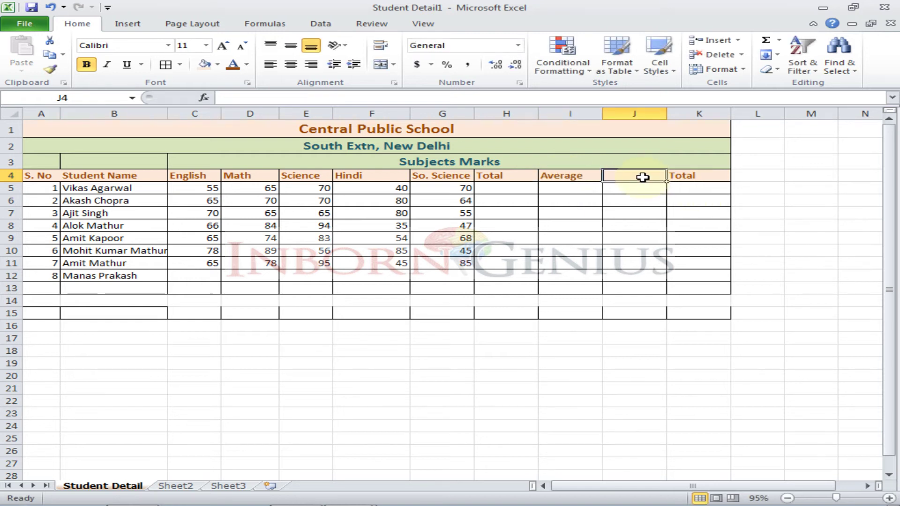
pyautogui.write('max')
pyautogui.press('Return')
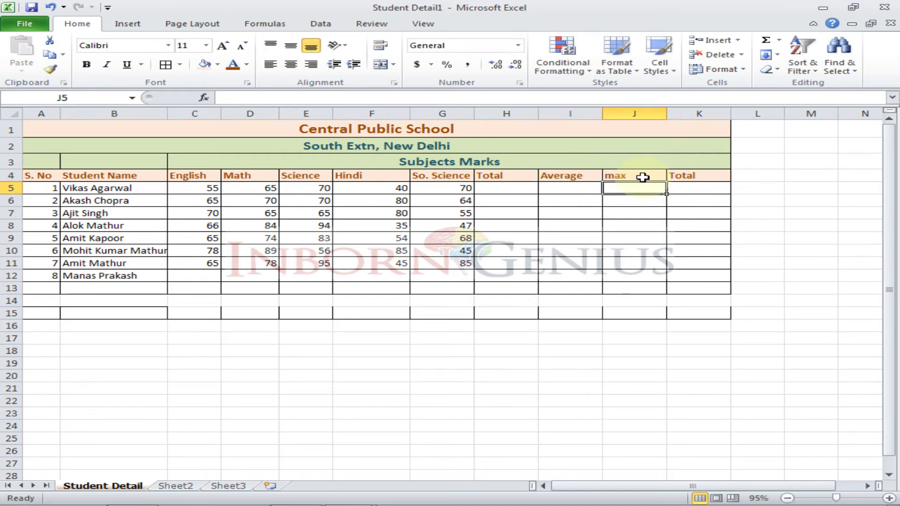
pyautogui.click(643, 178)
pyautogui.write('Max')
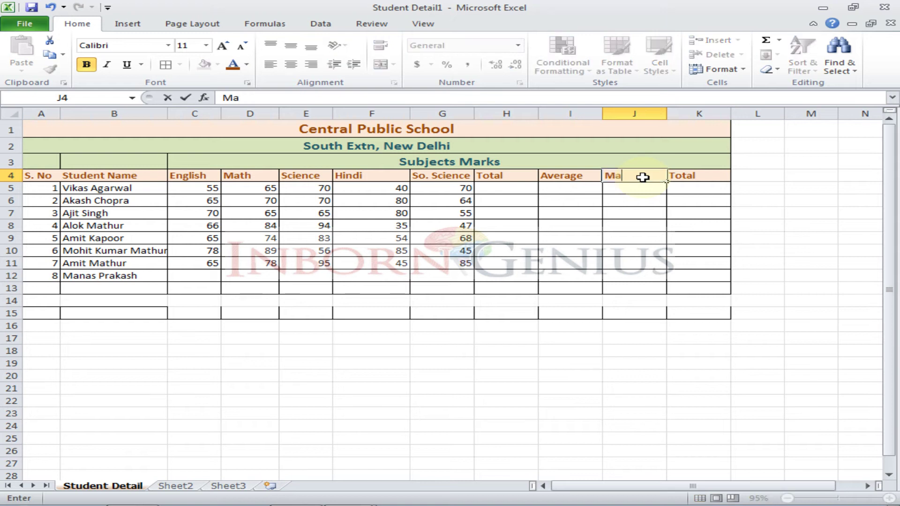
pyautogui.press('Return')
pyautogui.click(643, 177)
pyautogui.press('Right')
pyautogui.write('Min')
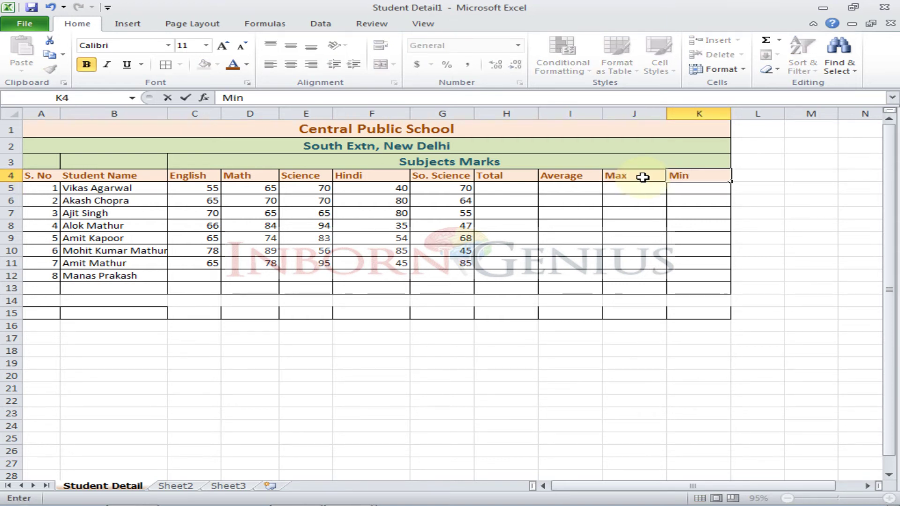
pyautogui.press('Return')
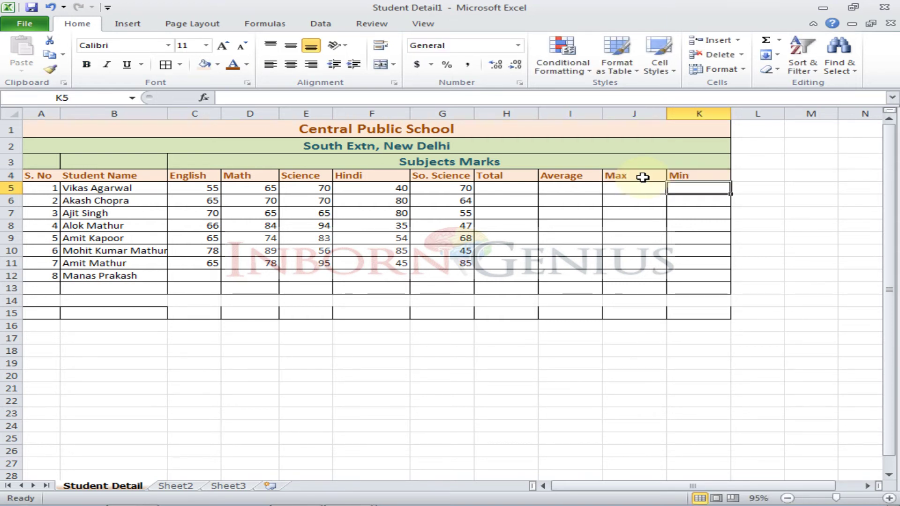
# Step: Remove the leftover bordered cells in row 15 below the marks table
pyautogui.click(12, 314)
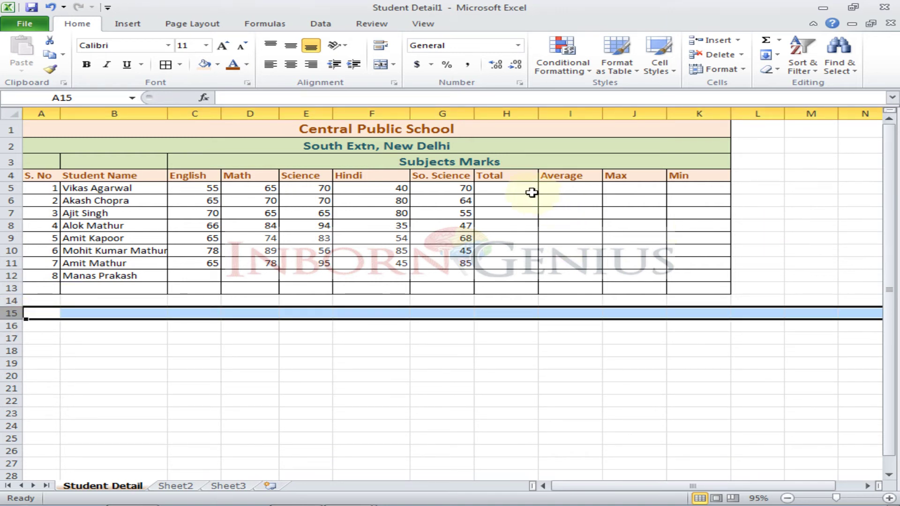
# Step: Total the first student's marks in H5 with the AutoSum formula =SUM(C5:G5)
pyautogui.click(534, 192)
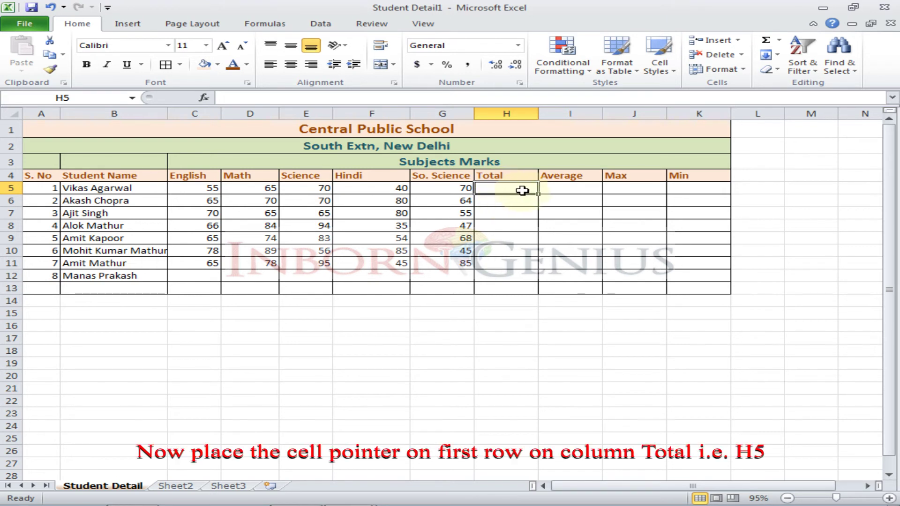
pyautogui.click(779, 40)
pyautogui.click(795, 58)
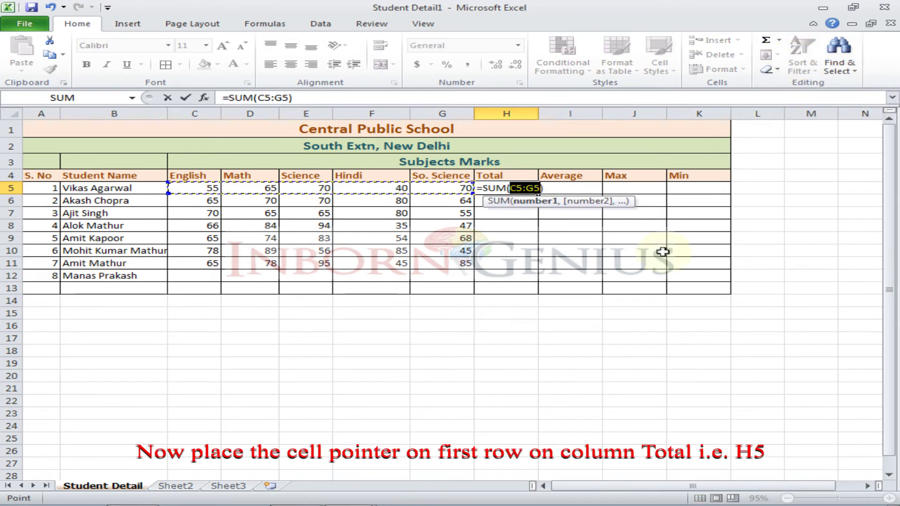
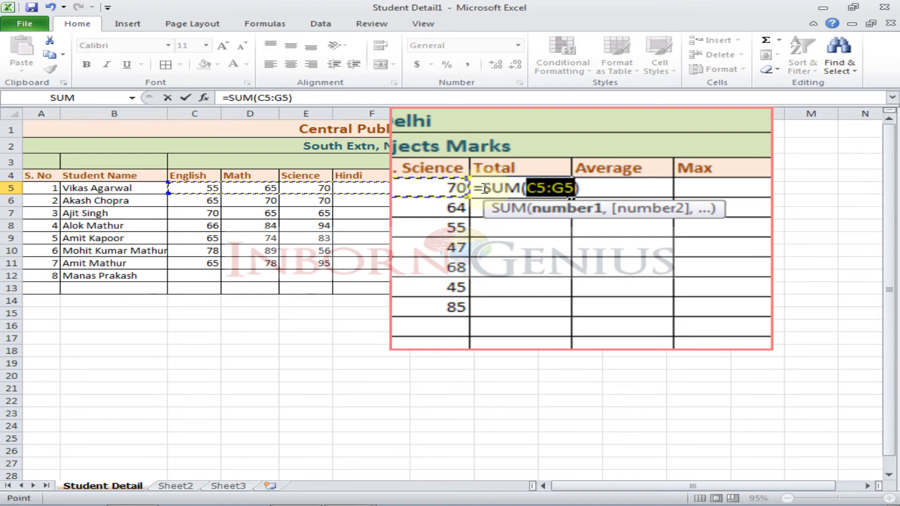
pyautogui.click(485, 189)
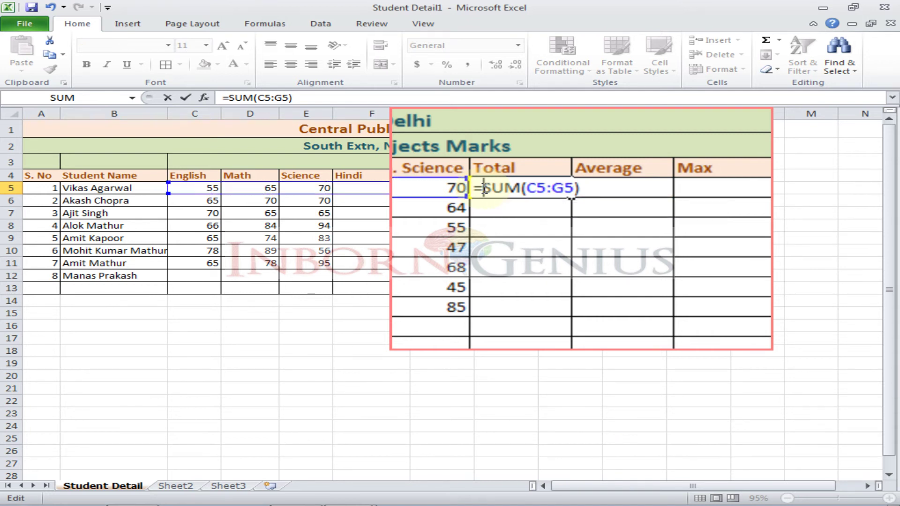
pyautogui.click(523, 190)
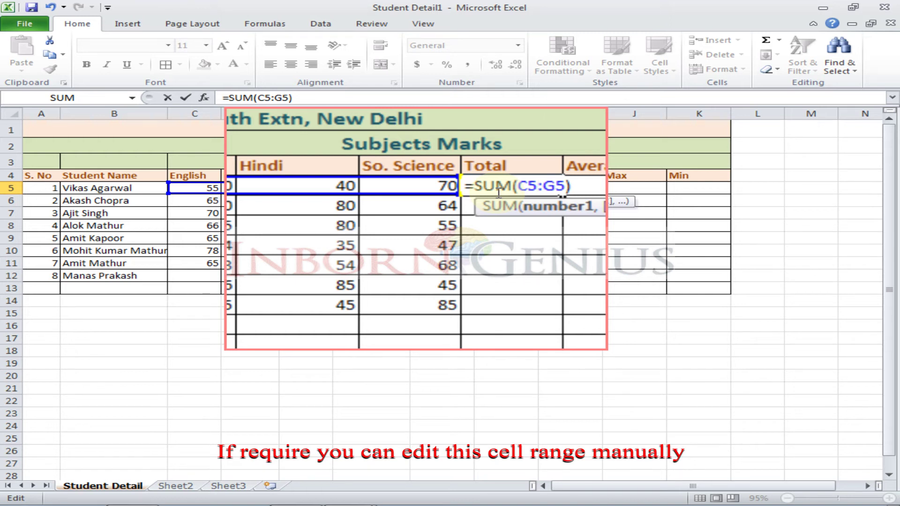
pyautogui.press('Return')
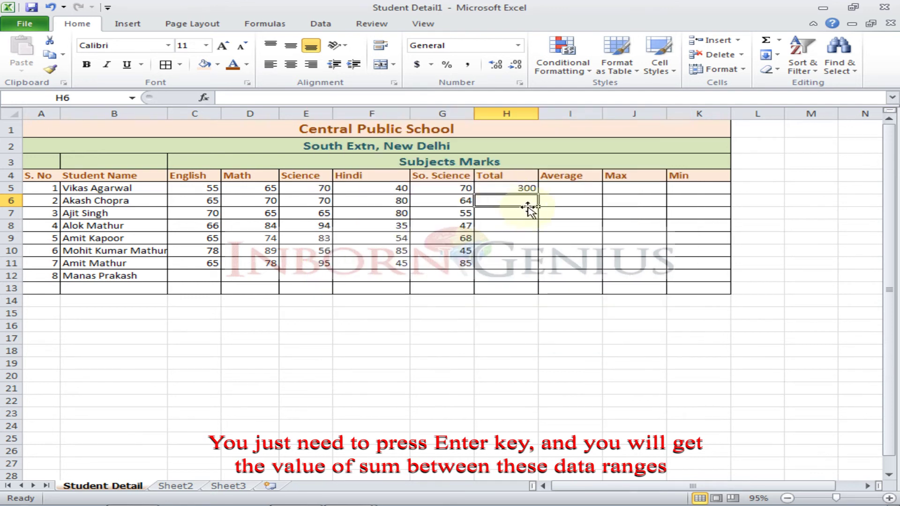
# Step: Fill the Sum formula from H5 down through H12
pyautogui.click(528, 190)
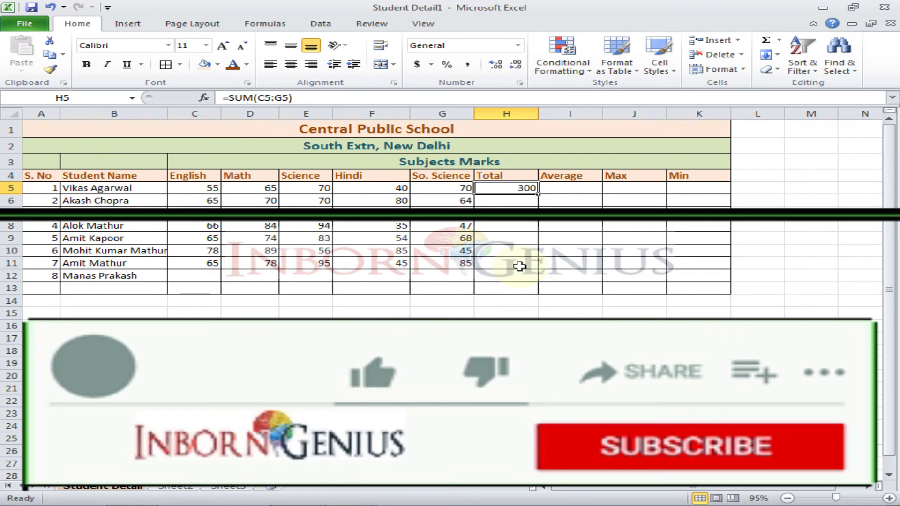
pyautogui.keyDown('shift'); pyautogui.click(519, 263); pyautogui.keyUp('shift')
pyautogui.keyDown('shift'); pyautogui.click(517, 275); pyautogui.keyUp('shift')
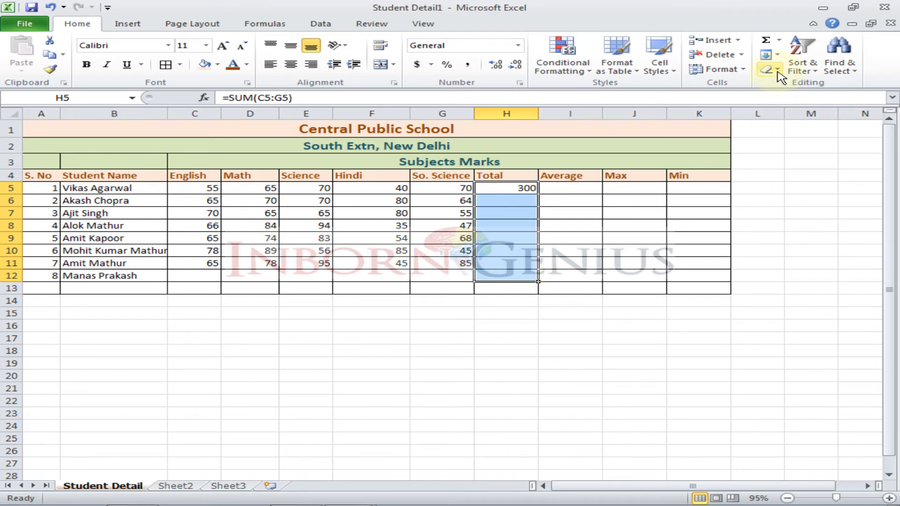
pyautogui.click(779, 57)
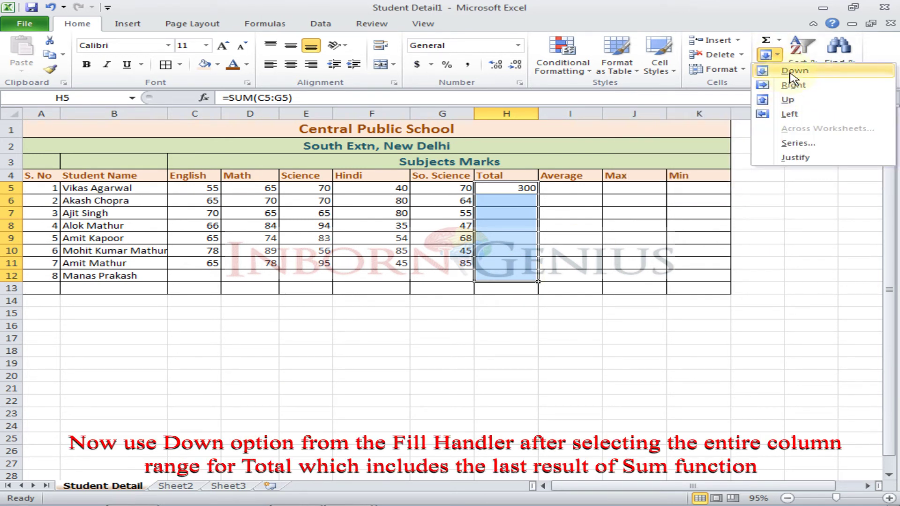
pyautogui.click(792, 71)
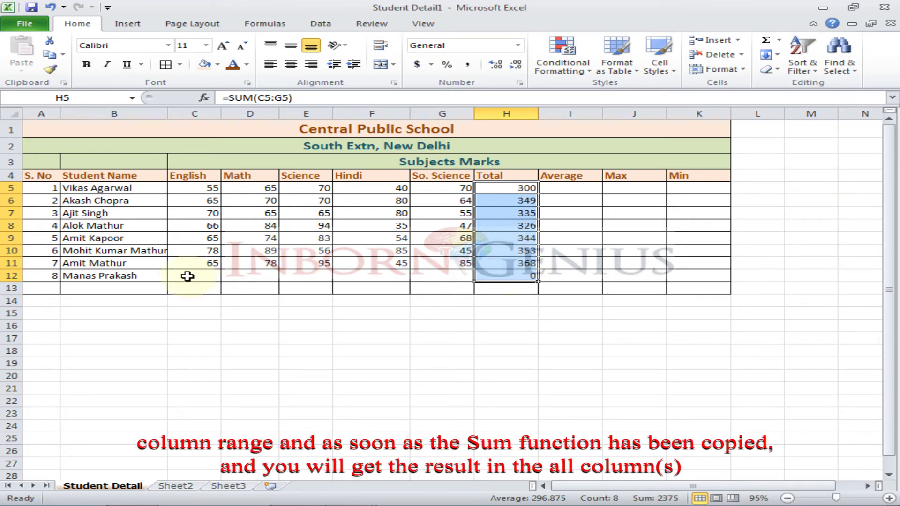
# Step: Enter the marks 56, 85, 95, 85 and 45 for the student in row 12, from English to So. Science
pyautogui.click(518, 277)
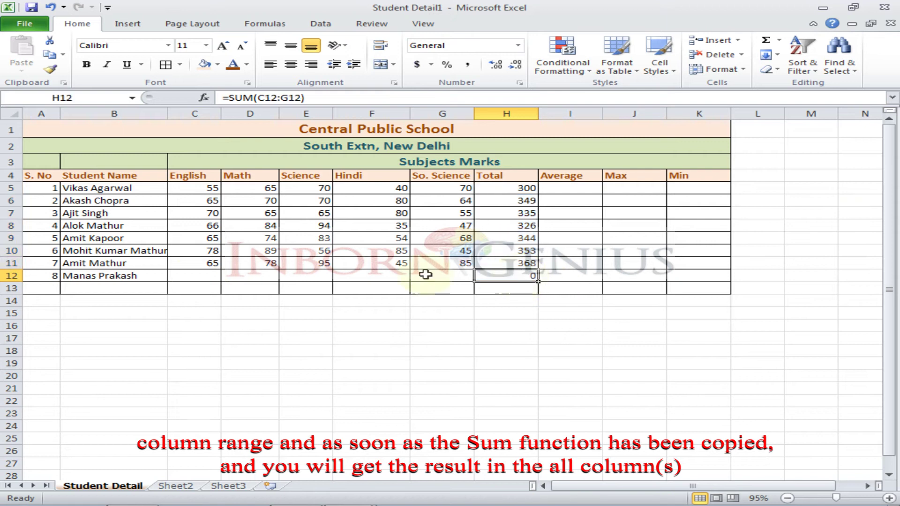
pyautogui.click(205, 276)
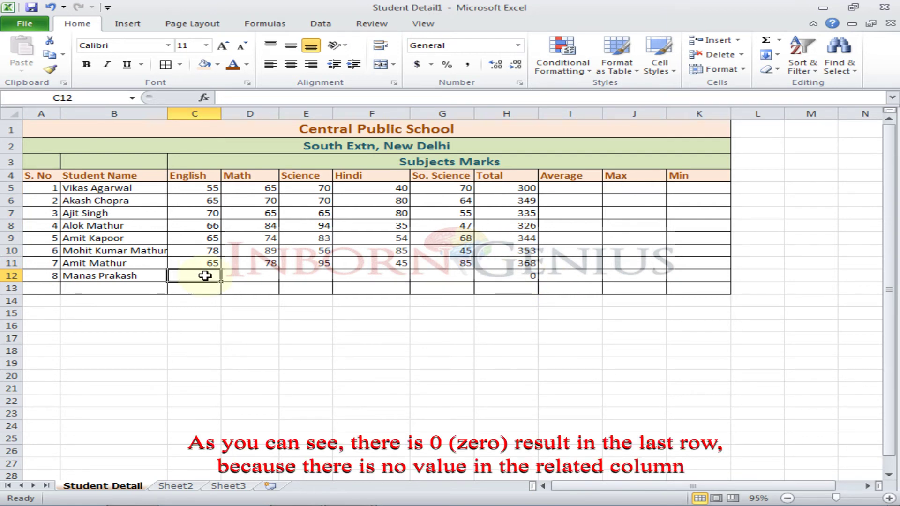
pyautogui.write('56')
pyautogui.press('Tab')
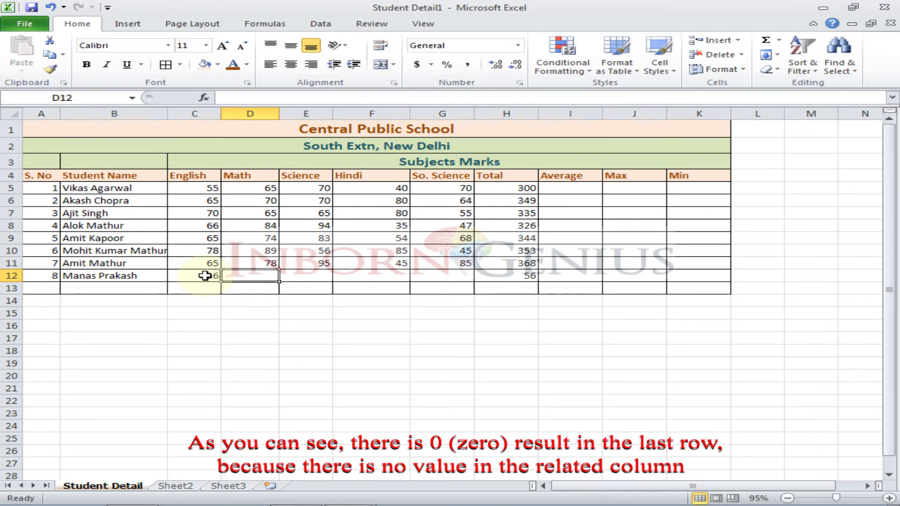
pyautogui.write('85')
pyautogui.press('Tab')
pyautogui.write('95')
pyautogui.press('Tab')
pyautogui.write('85')
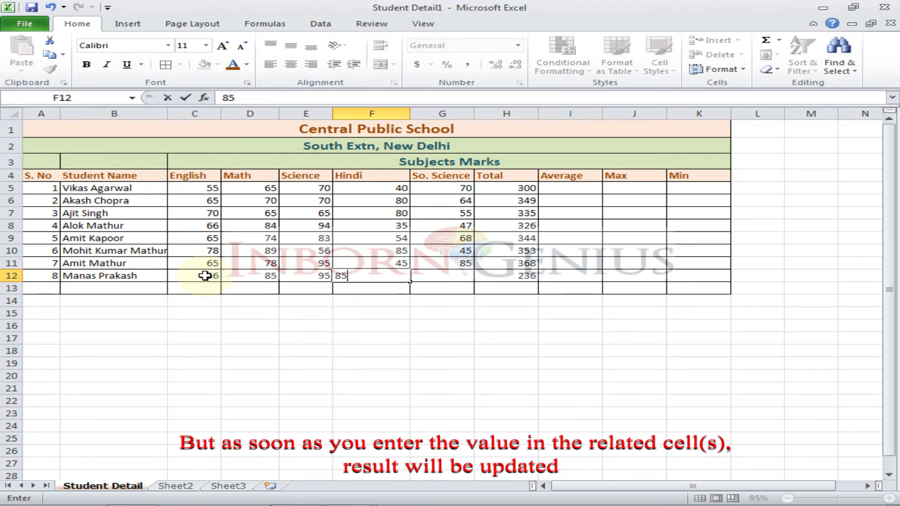
pyautogui.press('Tab')
pyautogui.write('45')
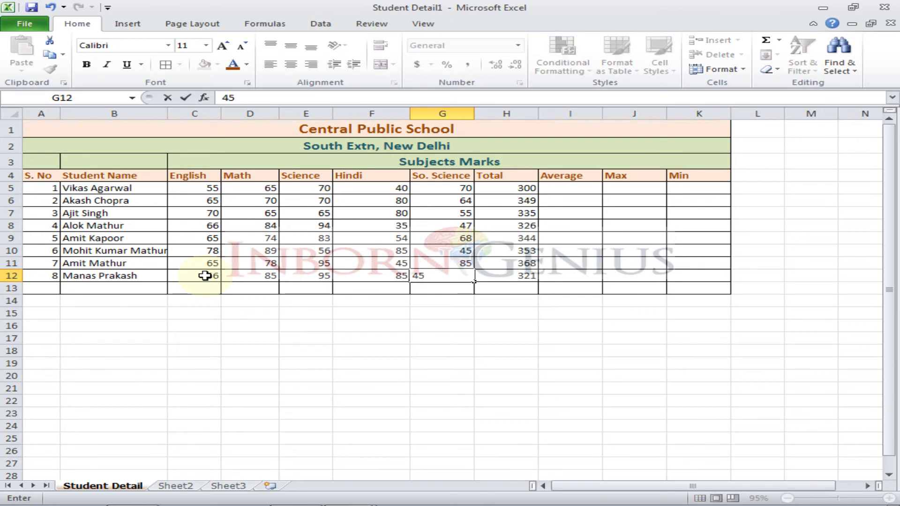
pyautogui.press('Tab')
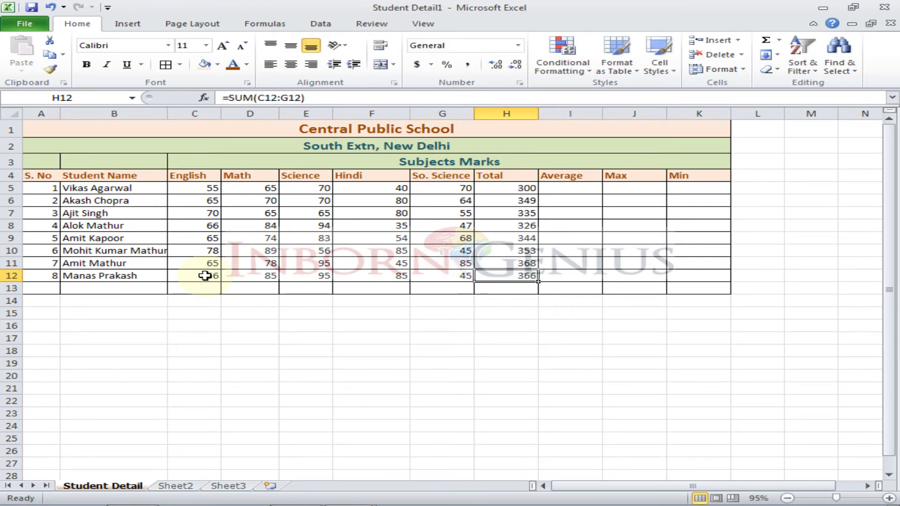
# Step: Change the Science marks to 90 in E11 and 85 in E10
pyautogui.click(304, 264)
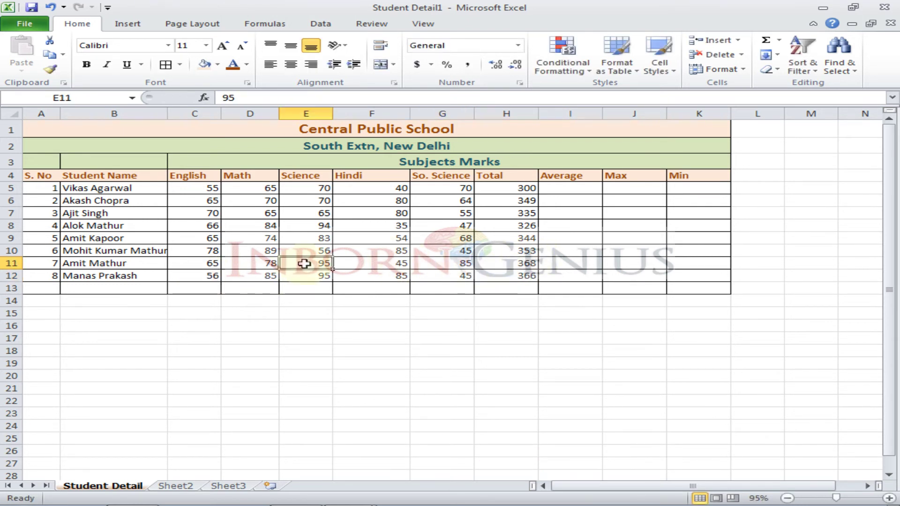
pyautogui.write('90')
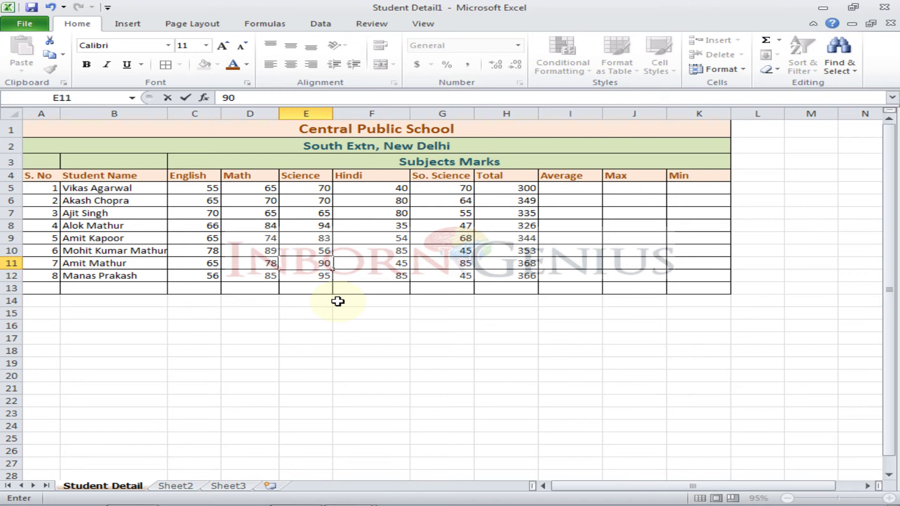
pyautogui.press('Tab')
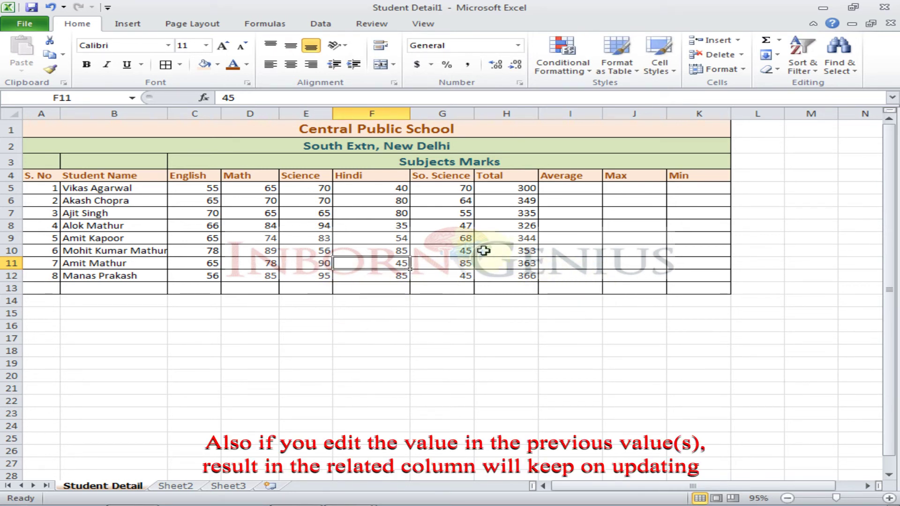
pyautogui.click(329, 252)
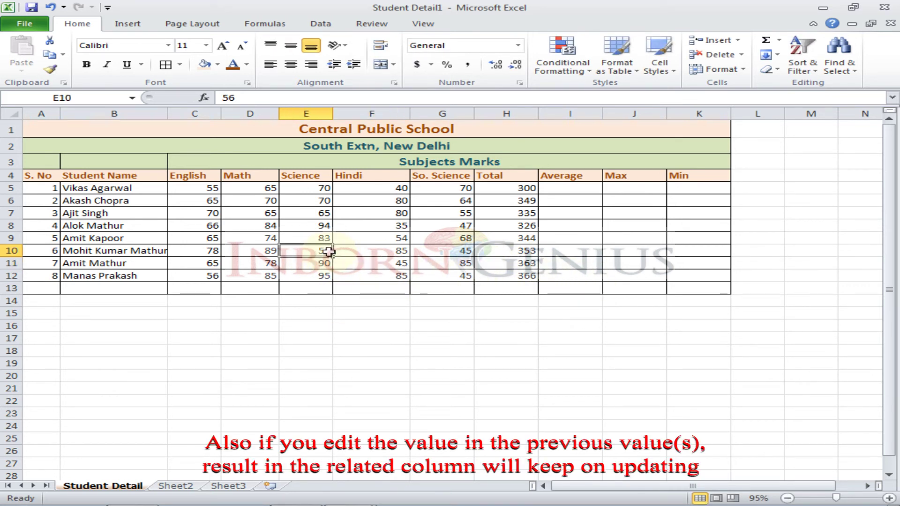
pyautogui.write('85')
pyautogui.press('Tab')
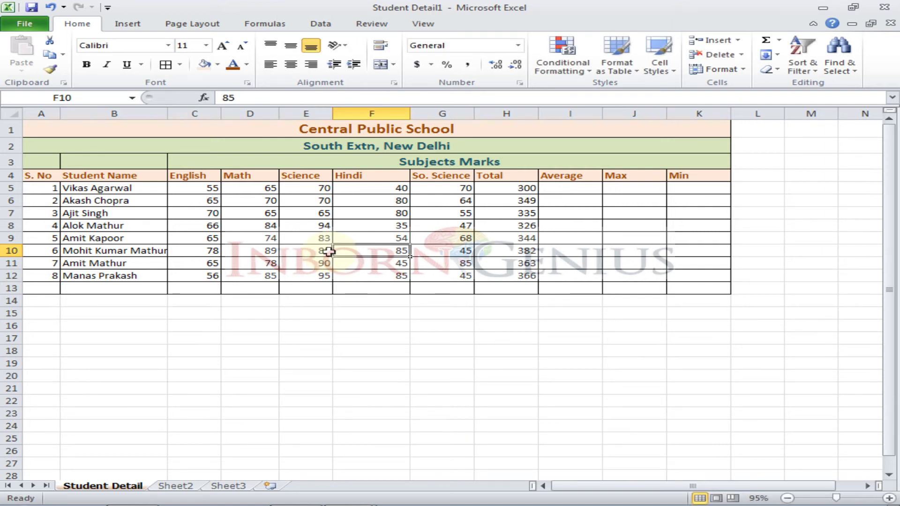
# Step: Calculate the first student's average mark in I5 with the manually entered formula =average(c5..g5)
pyautogui.click(578, 188)
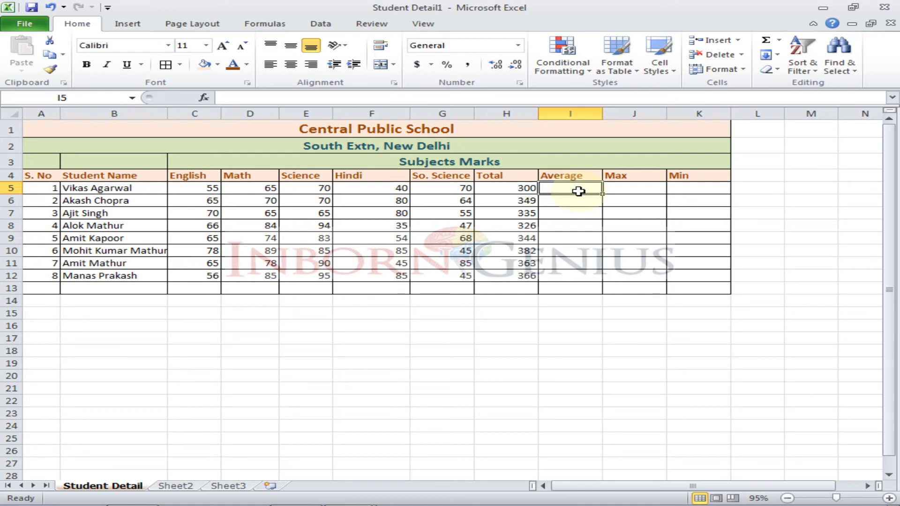
pyautogui.write('=')
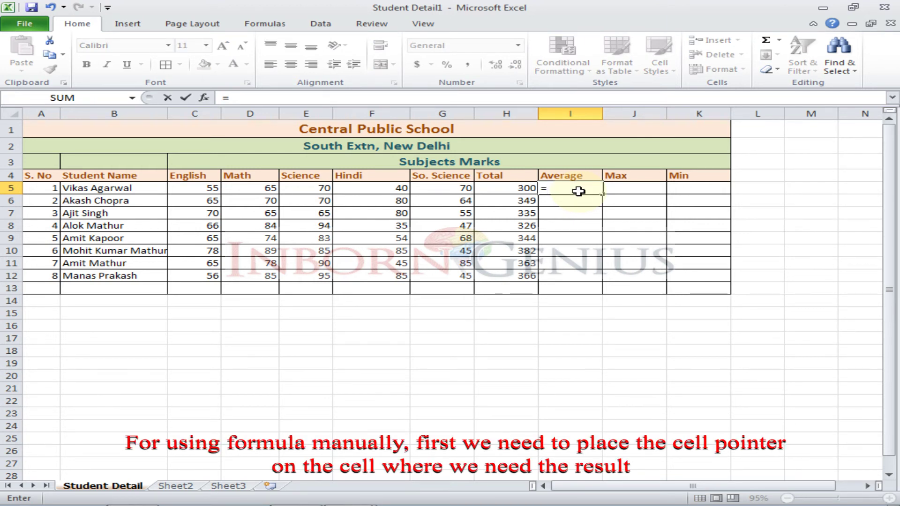
pyautogui.write('av')
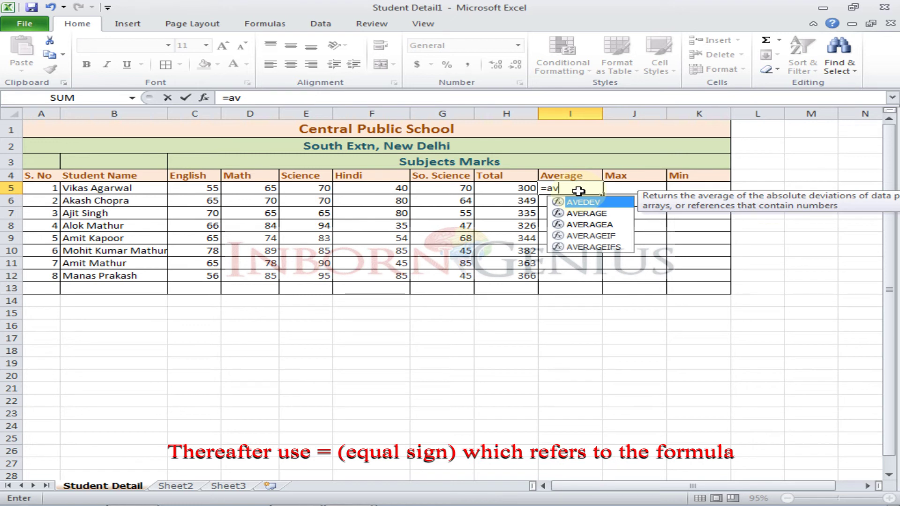
pyautogui.write('era')
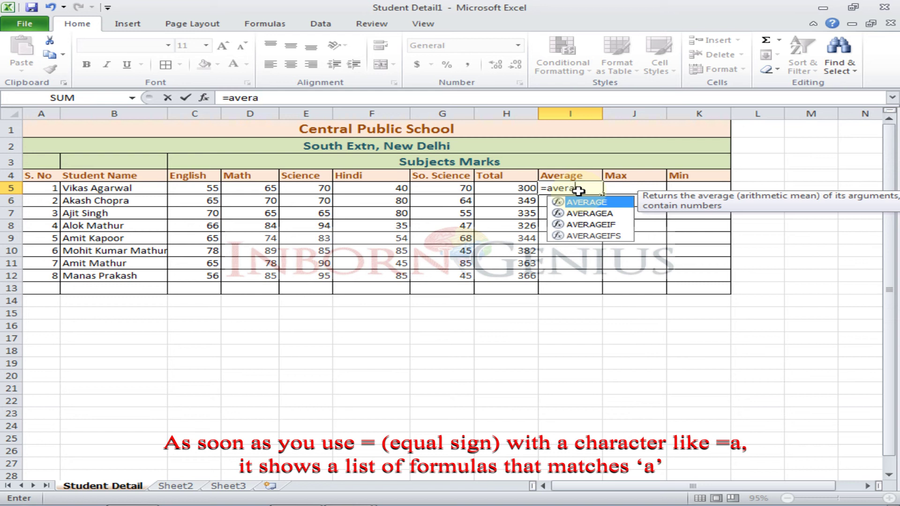
pyautogui.write('ge(')
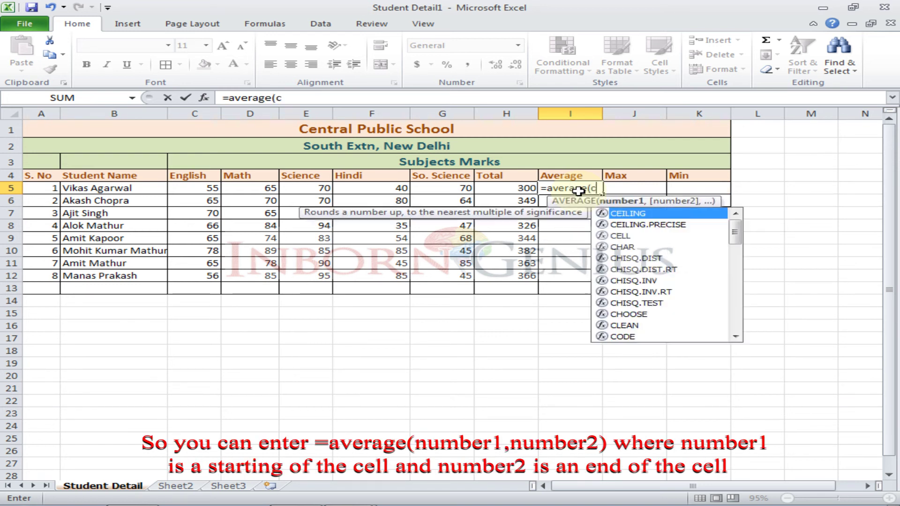
pyautogui.write('c5')
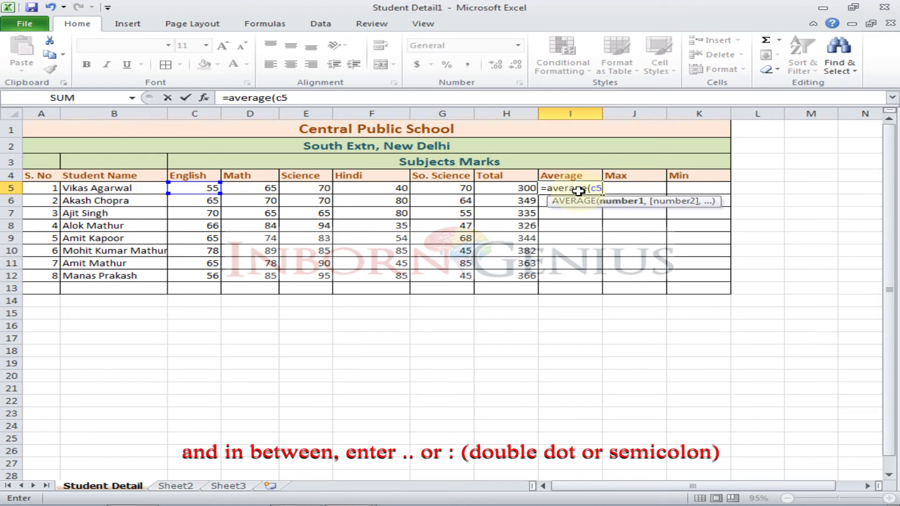
pyautogui.write('..')
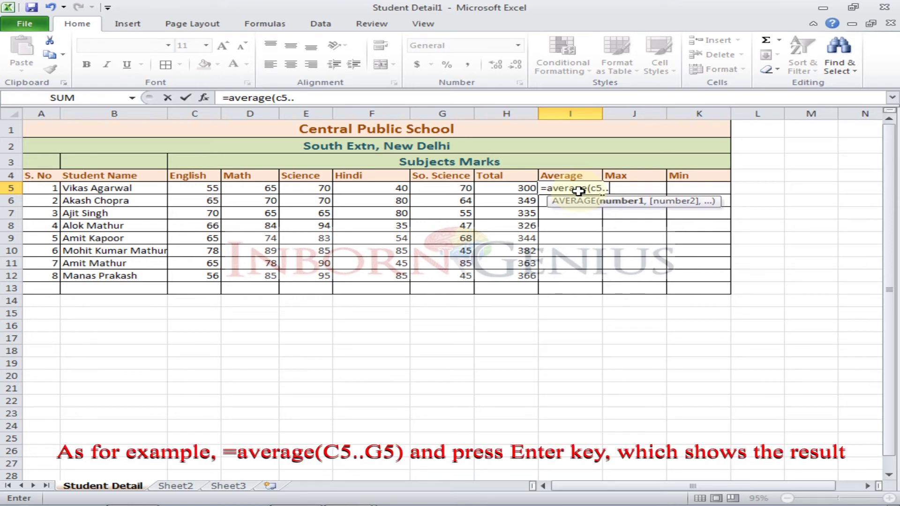
pyautogui.write('g5)')
pyautogui.press('Return')
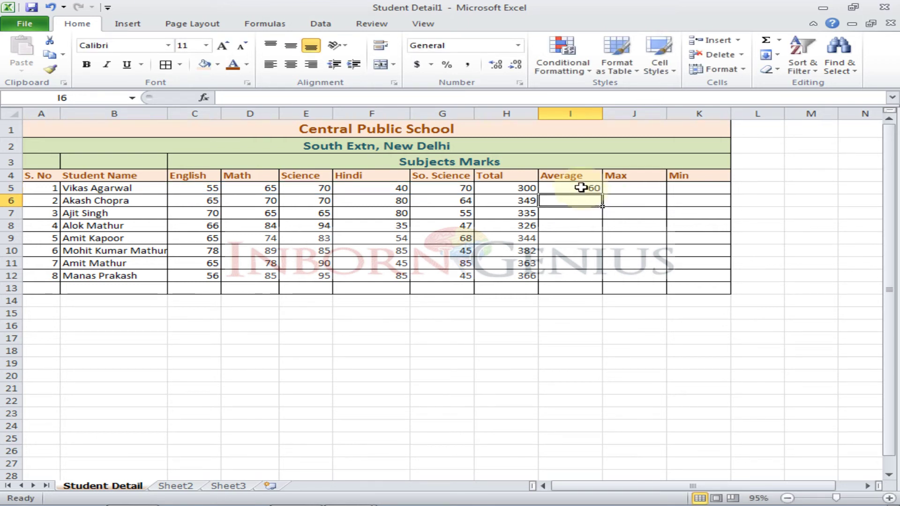
pyautogui.click(580, 189)
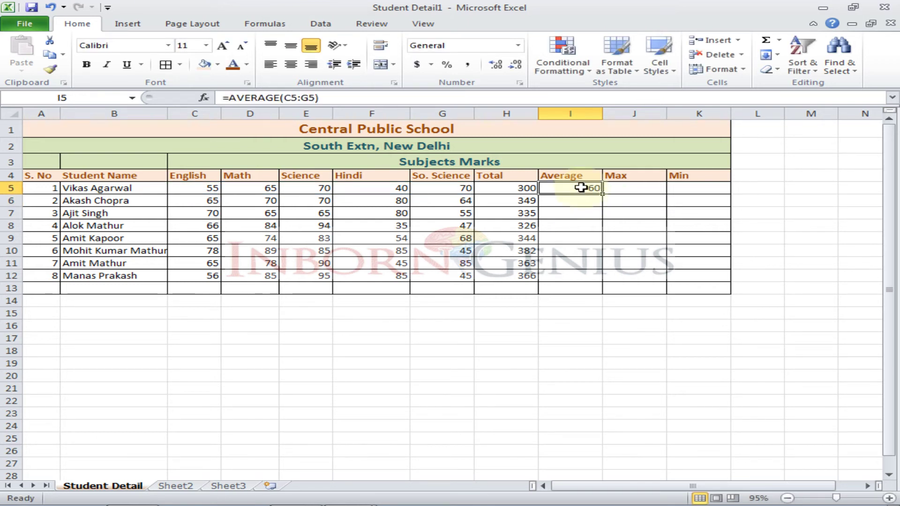
# Step: Find the first student's highest mark in J5 with the formula =max(c5..g5)
pyautogui.click(653, 192)
pyautogui.write('=')
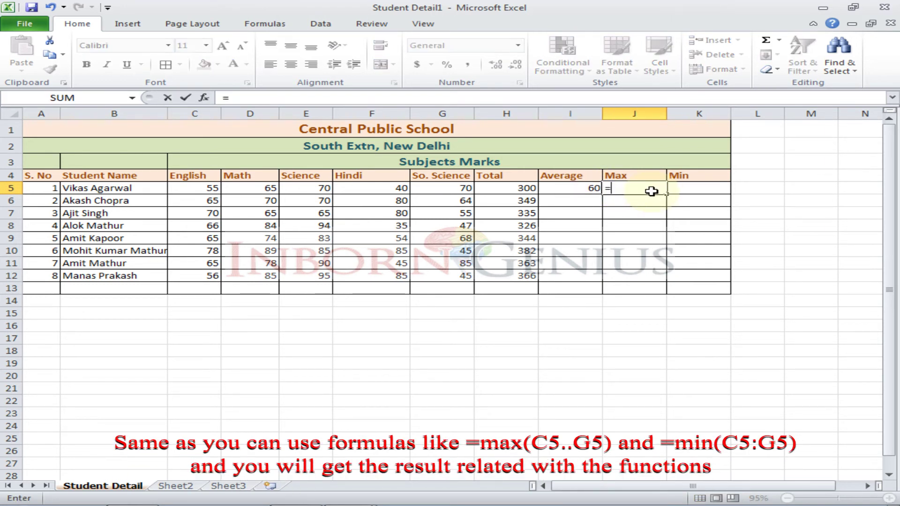
pyautogui.write('max')
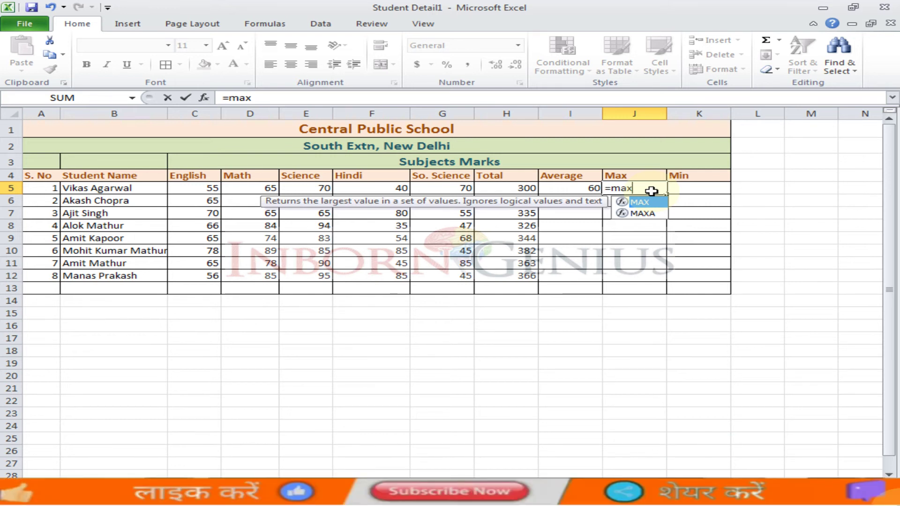
pyautogui.write('(')
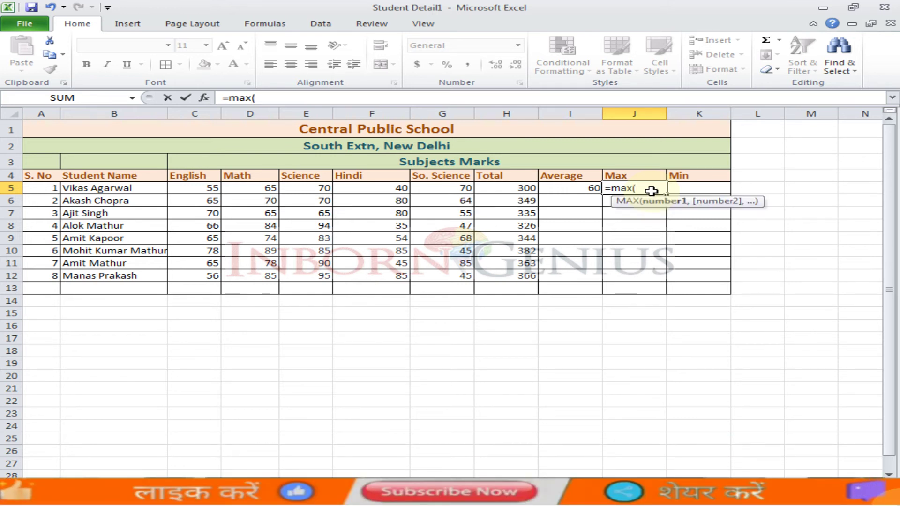
pyautogui.write('c5')
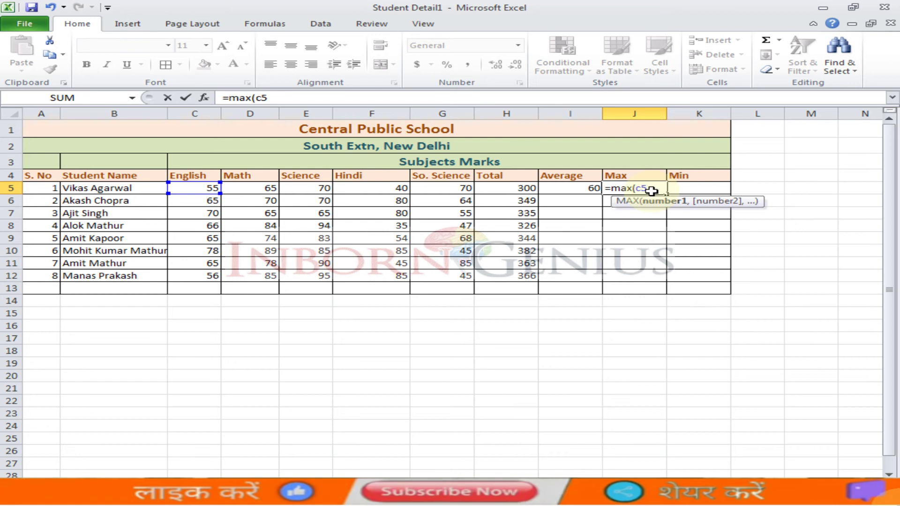
pyautogui.write('..g5')
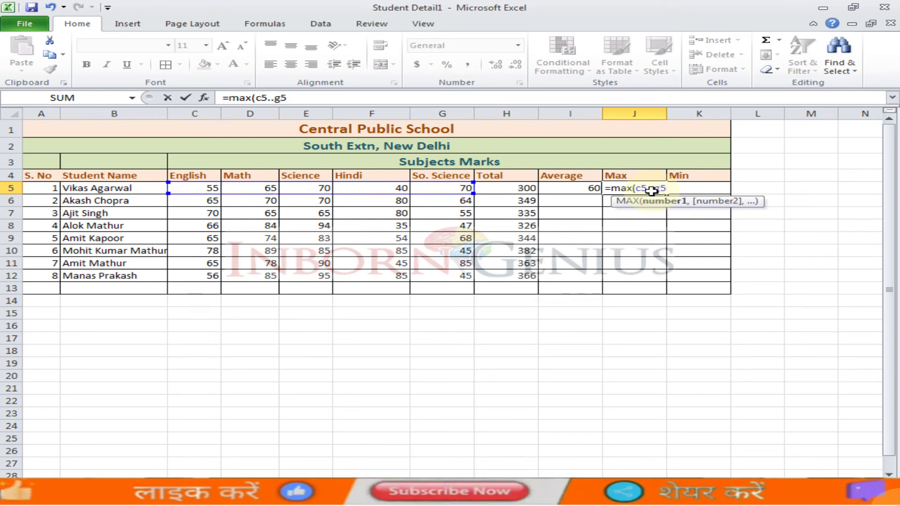
pyautogui.press('Return')
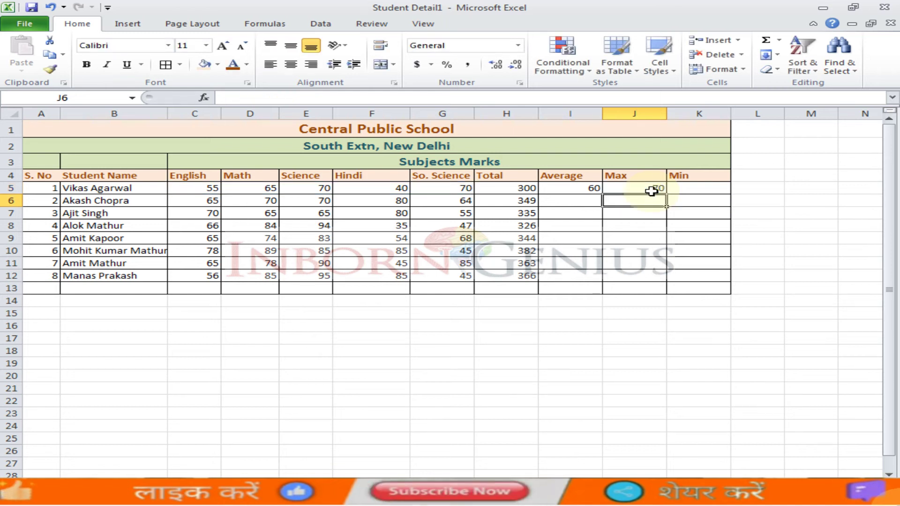
pyautogui.click(651, 190)
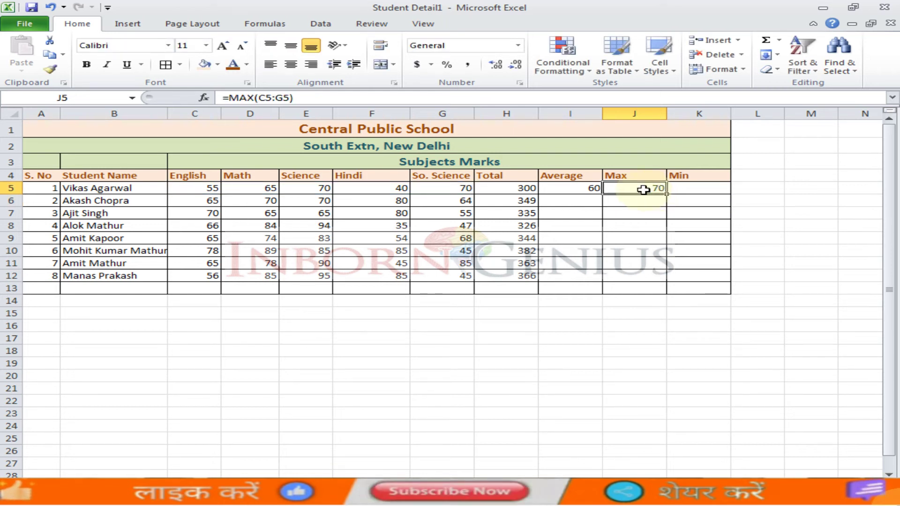
# Step: Find the first student's lowest mark in K5 with the formula =min(c5..g5)
pyautogui.click(716, 188)
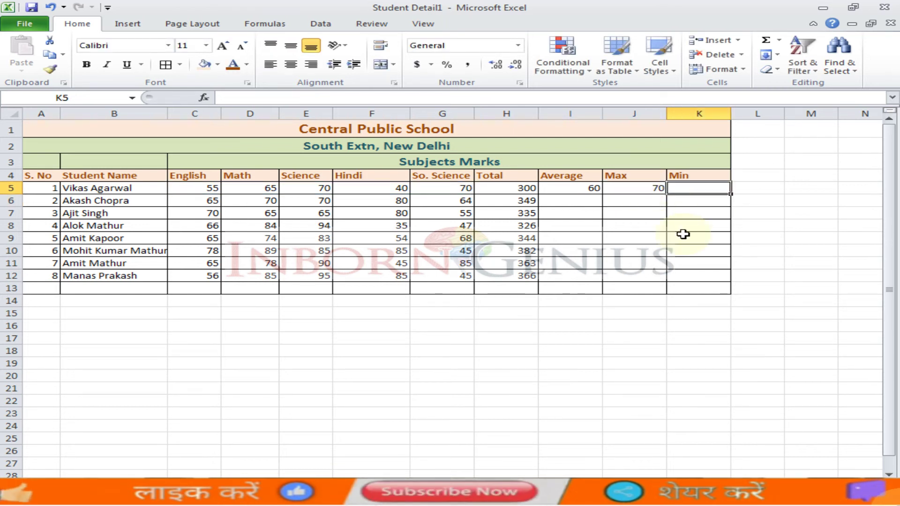
pyautogui.write('=min(')
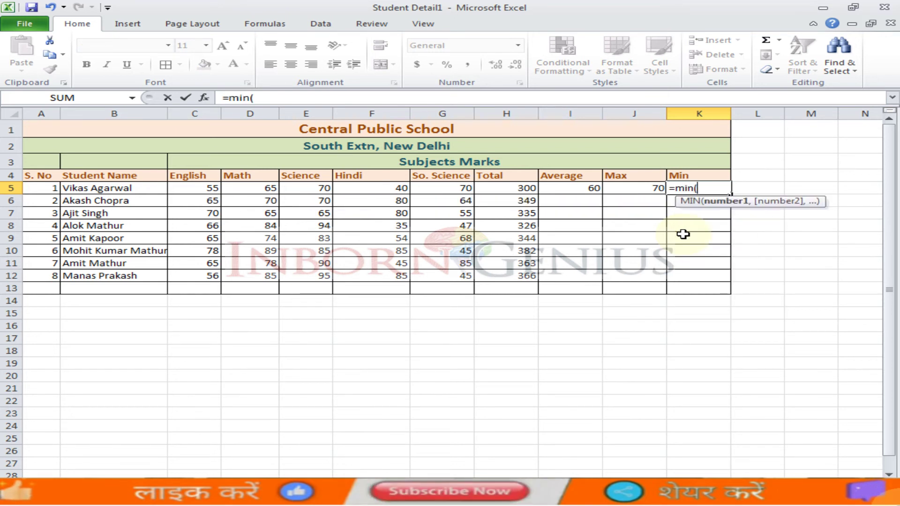
pyautogui.write('c5..')
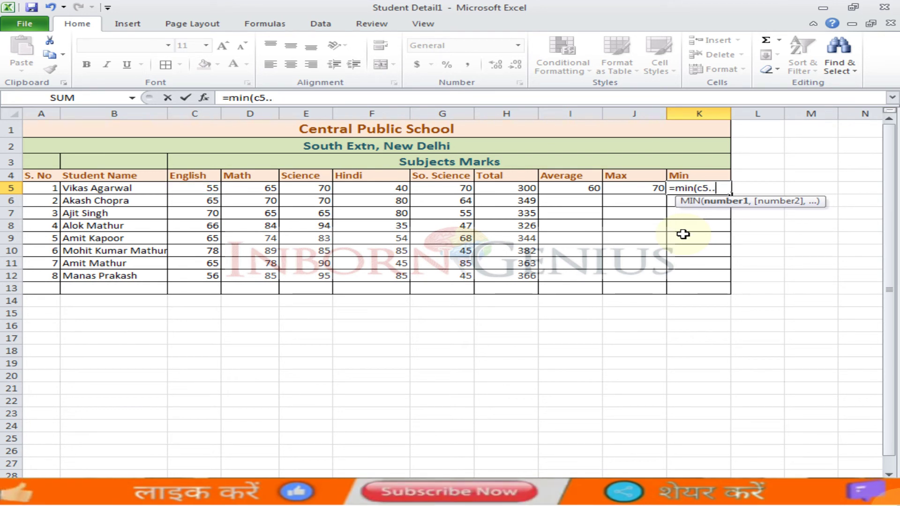
pyautogui.write('g5')
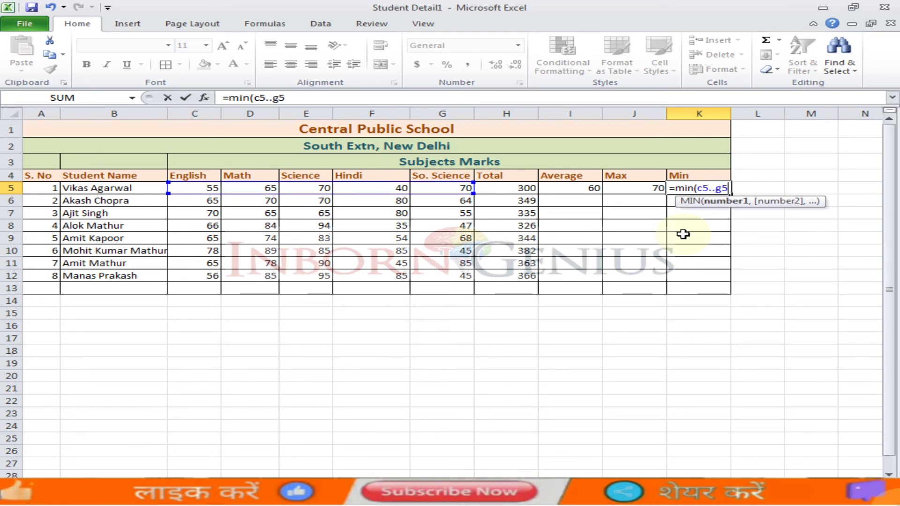
pyautogui.press('Return')
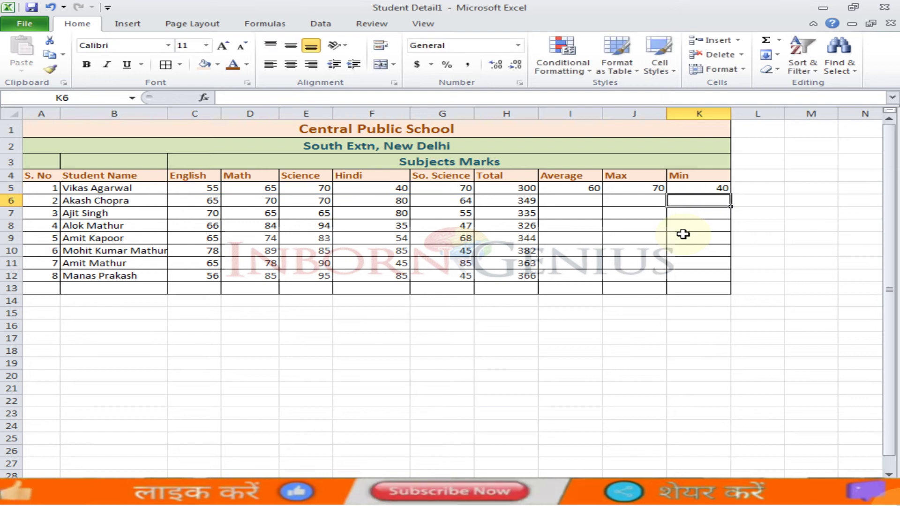
# Step: Fill the Average, Max and Min formulas from I5:K5 down through row 12
pyautogui.click(569, 185)
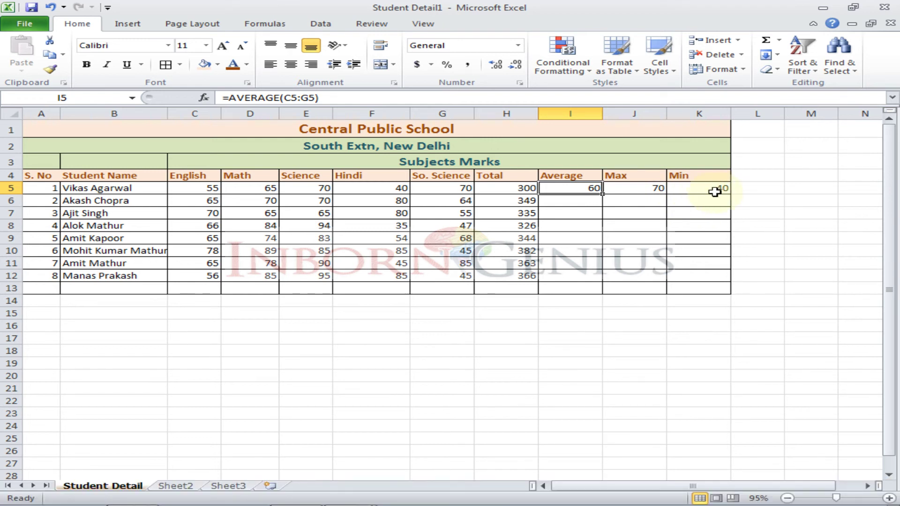
pyautogui.click(635, 187)
pyautogui.click(697, 187)
pyautogui.moveTo(556, 189); pyautogui.dragTo(730, 195)
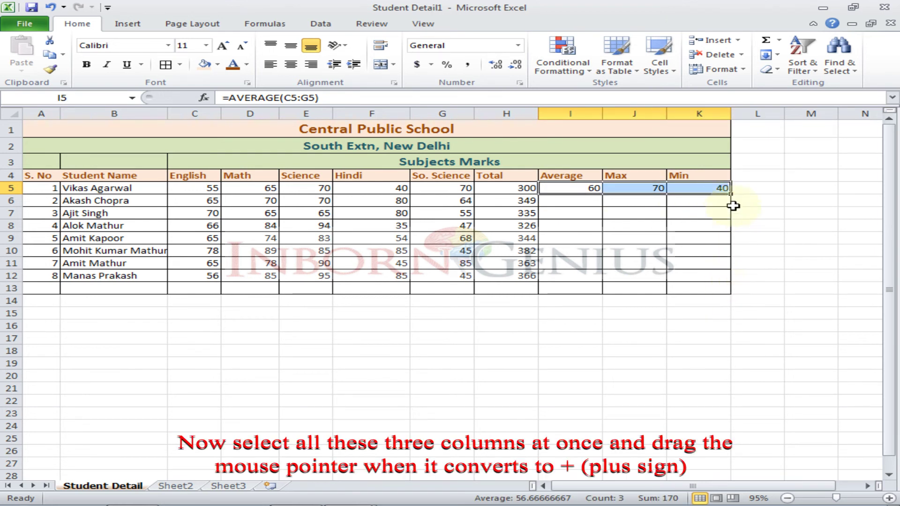
pyautogui.keyDown('shift'); pyautogui.click(714, 278); pyautogui.keyUp('shift')
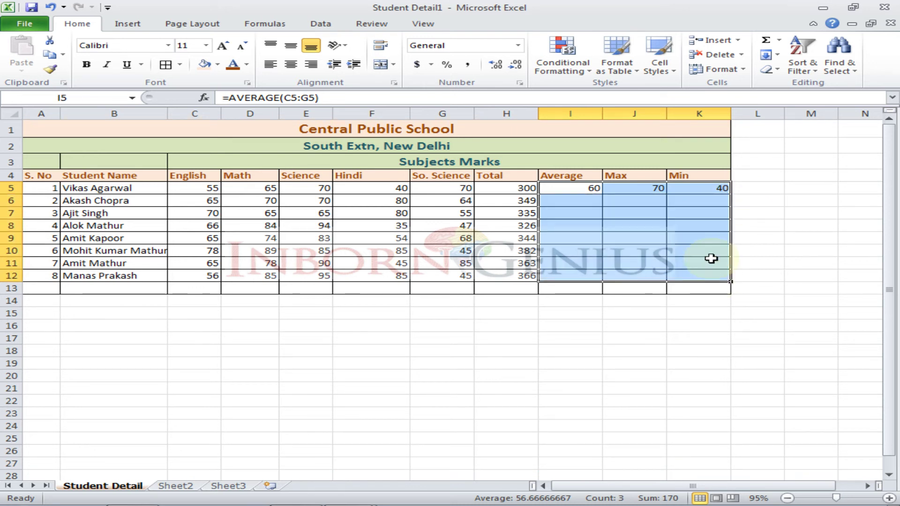
pyautogui.click(773, 55)
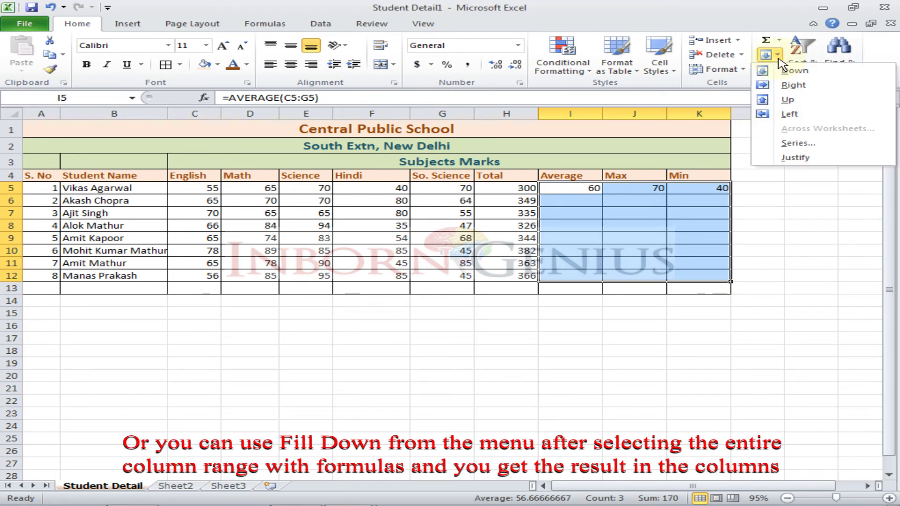
pyautogui.click(801, 75)
pyautogui.click(508, 251)
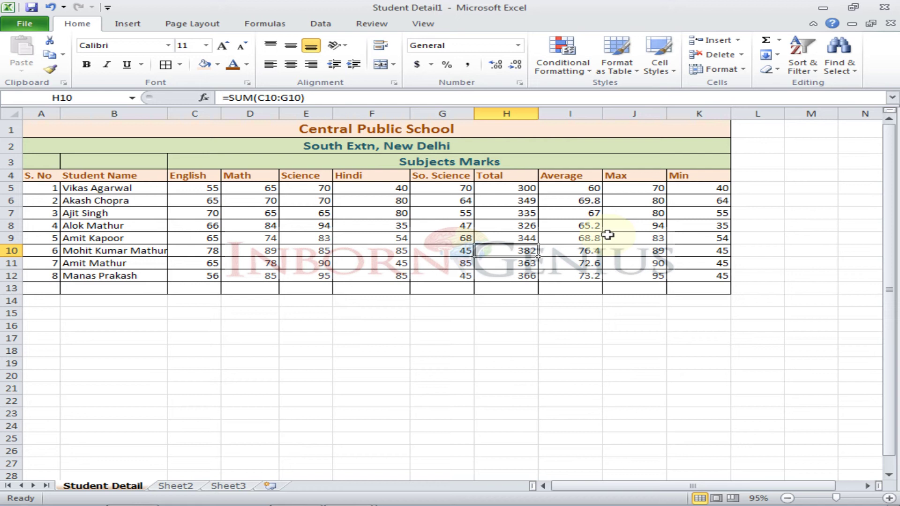
pyautogui.click(382, 215)
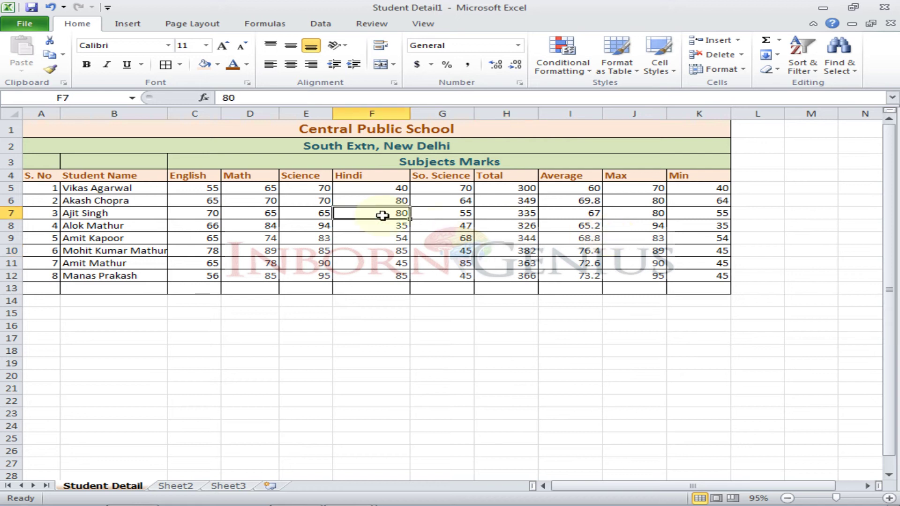
# Step: Enter 1 in the empty cell F15 below the marks table as the starting value of a fill series
pyautogui.click(777, 55)
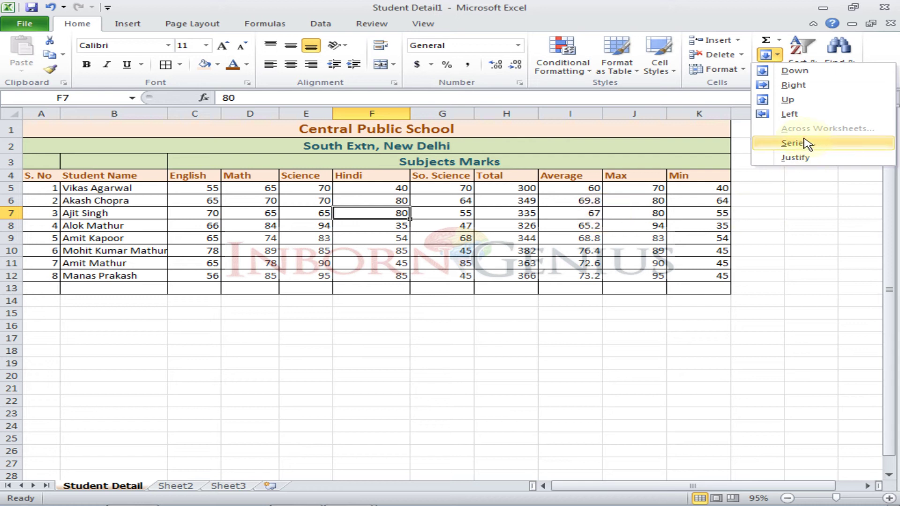
pyautogui.click(391, 339)
pyautogui.click(388, 315)
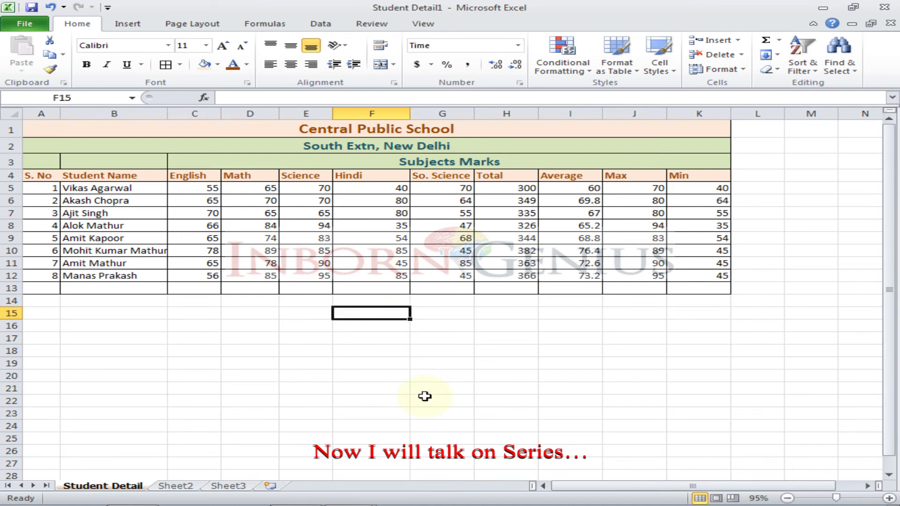
pyautogui.write('1')
pyautogui.hotkey('ctrl', 'Return')
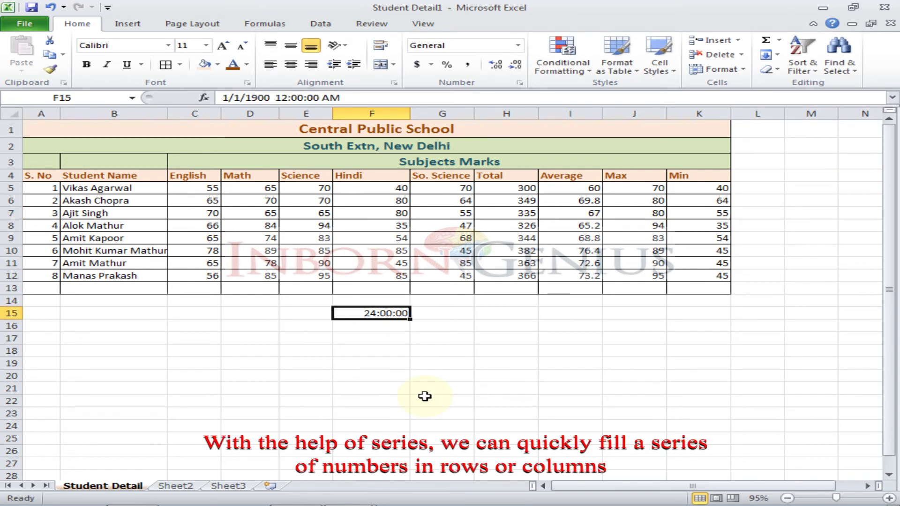
# Step: Clear cell F15 and enter 1 in H15 as the starting value of a series
pyautogui.press('Delete')
pyautogui.press('Right')
pyautogui.press('Right')
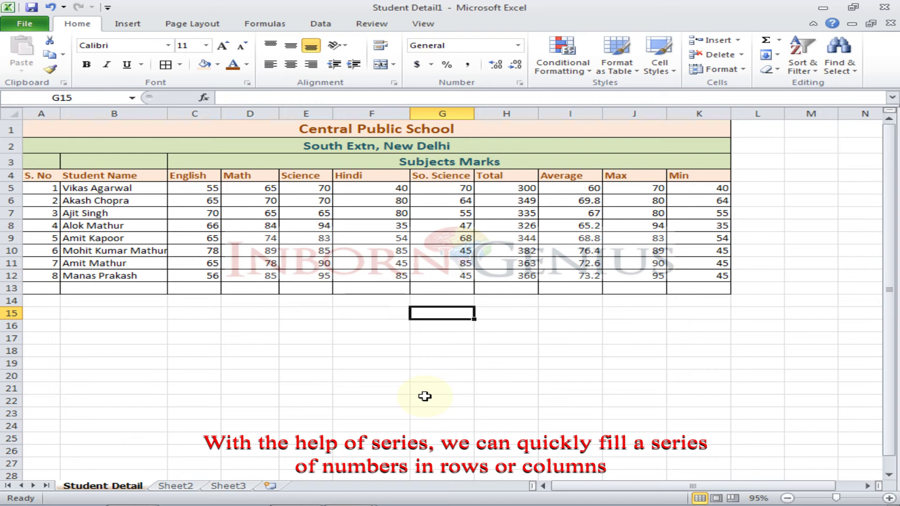
pyautogui.write('1')
pyautogui.press('Return')
pyautogui.press('Up')
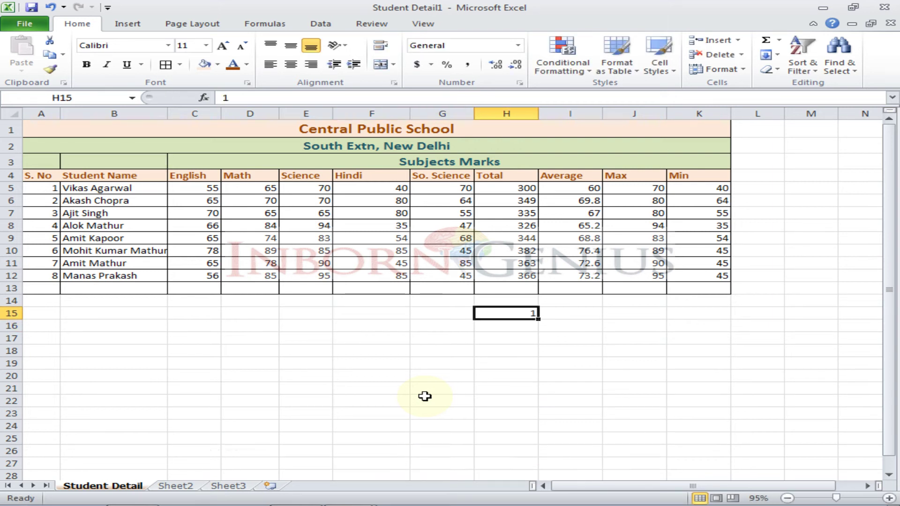
# Step: Fill H15:H20 with a linear column series using a step value of 1
pyautogui.hotkey('shift', 'Down')
pyautogui.hotkey('shift', 'Down')
pyautogui.hotkey('shift', 'Down')
pyautogui.hotkey('shift', 'Down')
pyautogui.hotkey('shift', 'Down')
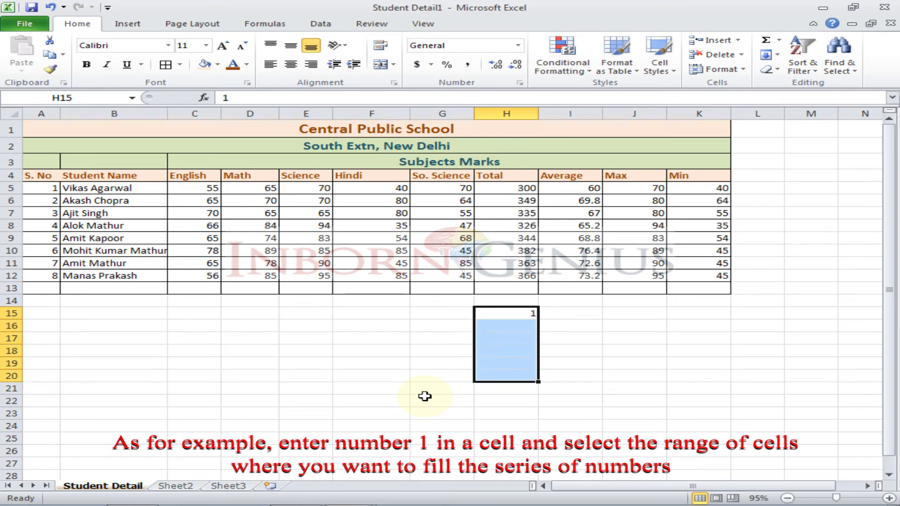
pyautogui.click(778, 55)
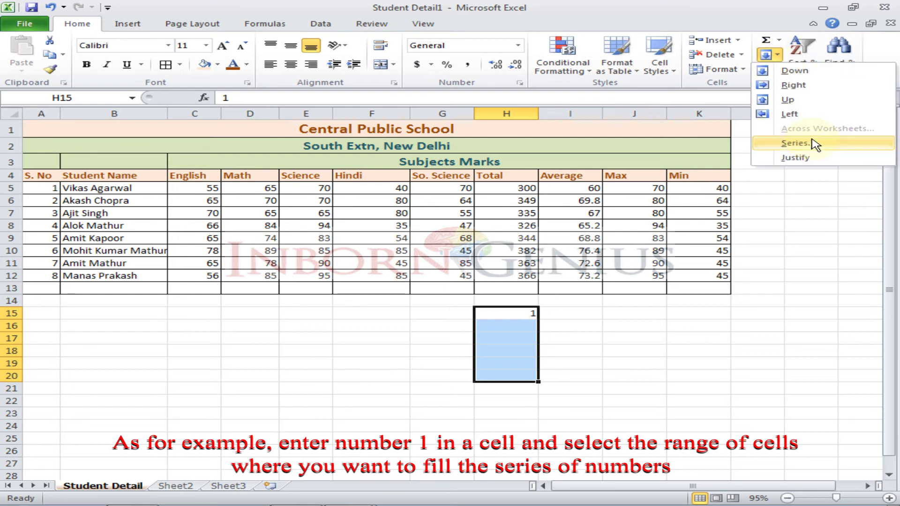
pyautogui.click(792, 144)
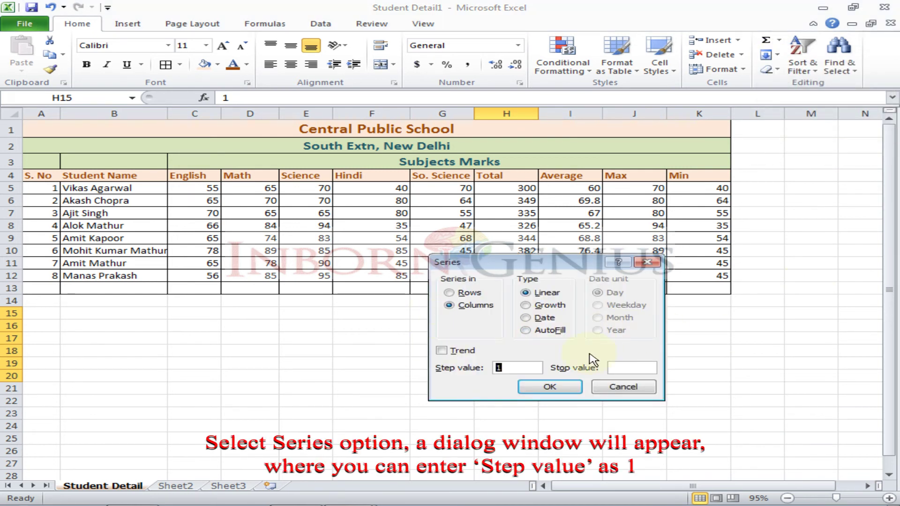
pyautogui.click(555, 391)
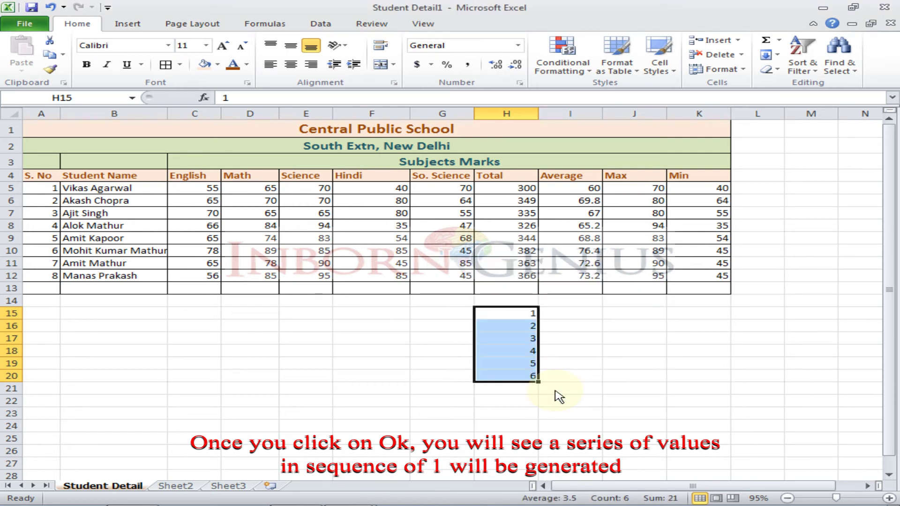
# Step: Delete the series in H15:H20 and enter 1 in H16 as the new starting value
pyautogui.press('Delete')
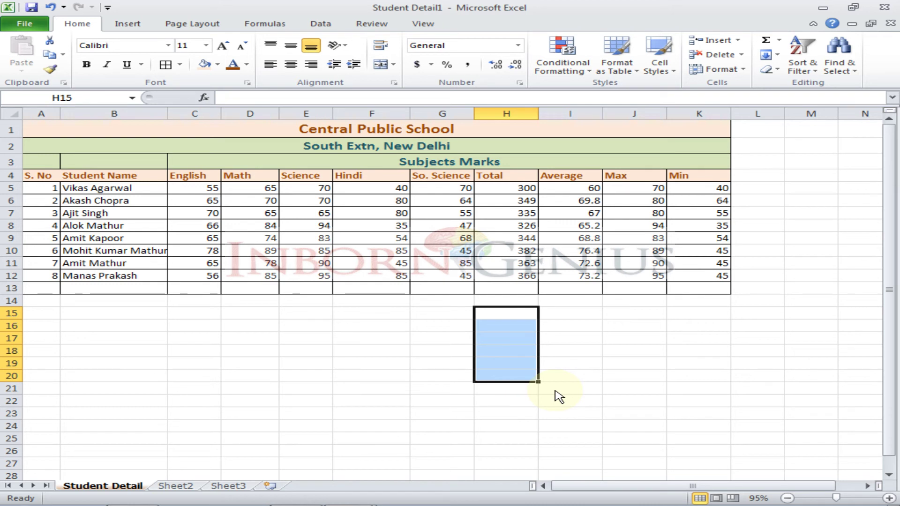
pyautogui.press('Down')
pyautogui.press('Up')
pyautogui.press('Down')
pyautogui.press('Down')
pyautogui.press('Up')
pyautogui.write('1')
pyautogui.press('Return')
pyautogui.press('Up')
# Step: Fill H16:H21 with a linear column series using a step value of 5 and a stop value of 20
pyautogui.hotkey('shift', 'Down')
pyautogui.hotkey('shift', 'Down')
pyautogui.hotkey('shift', 'Down')
pyautogui.hotkey('shift', 'Down')
pyautogui.hotkey('shift', 'Down')
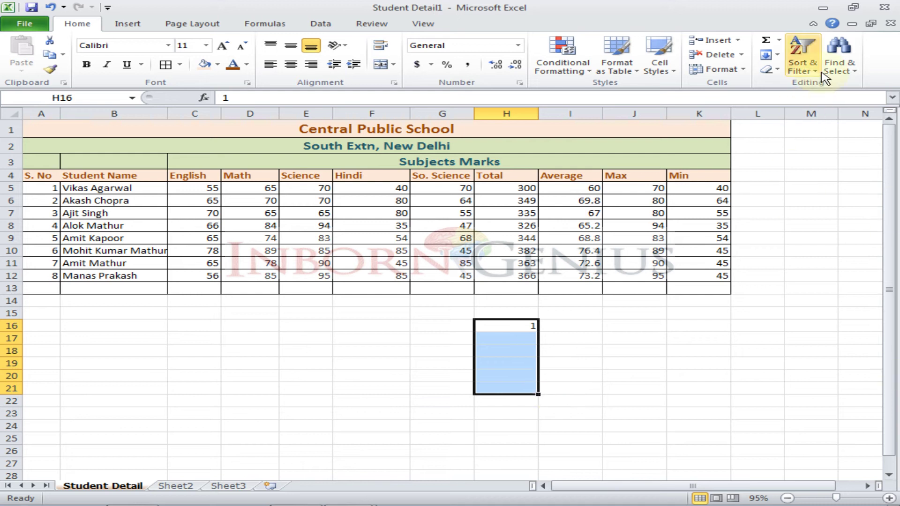
pyautogui.click(771, 56)
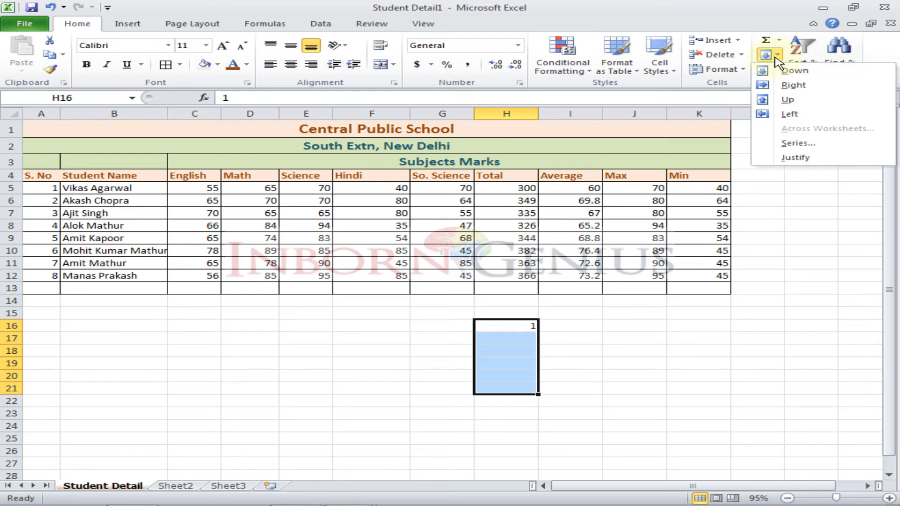
pyautogui.click(804, 142)
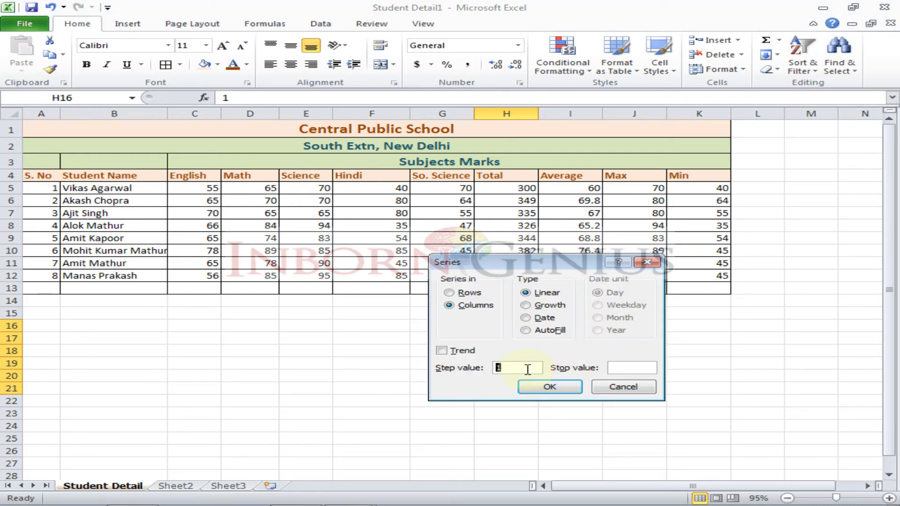
pyautogui.write('5')
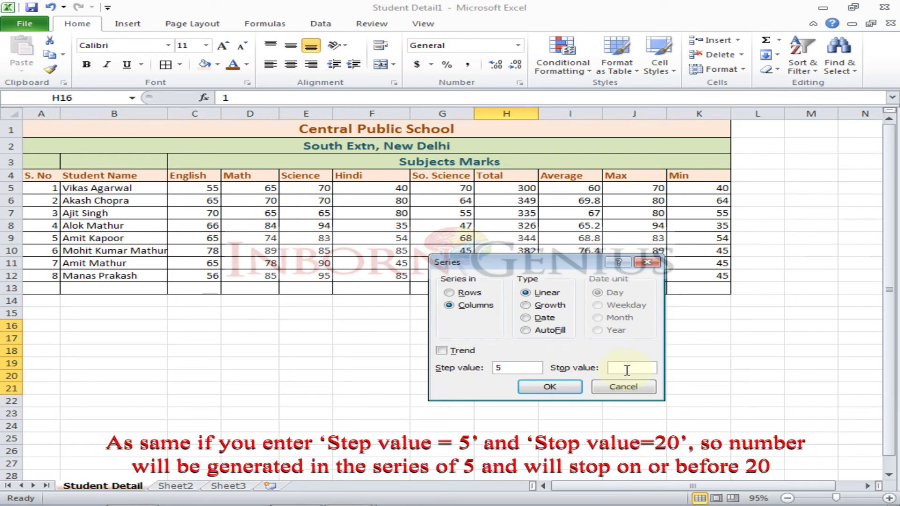
pyautogui.click(627, 370)
pyautogui.write('20')
pyautogui.click(551, 388)
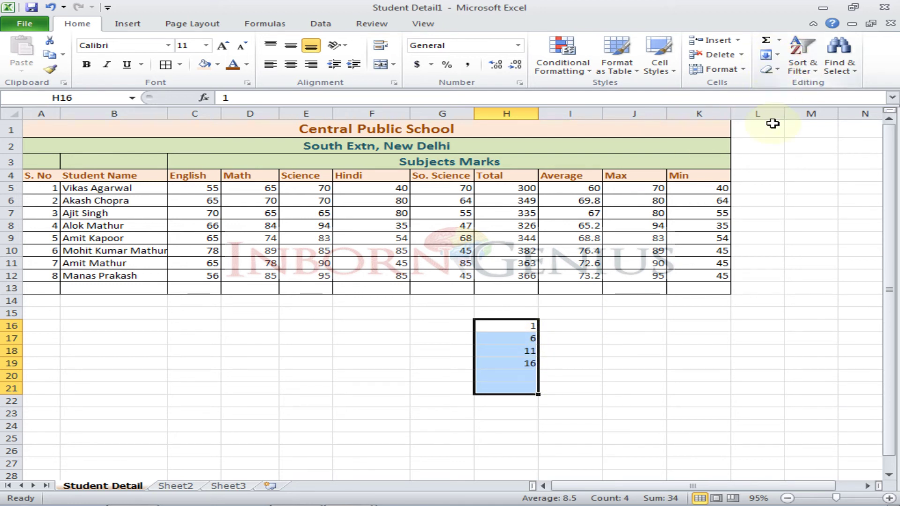
# Step: Delete the series values from H16:H21 below the marks table
pyautogui.click(776, 70)
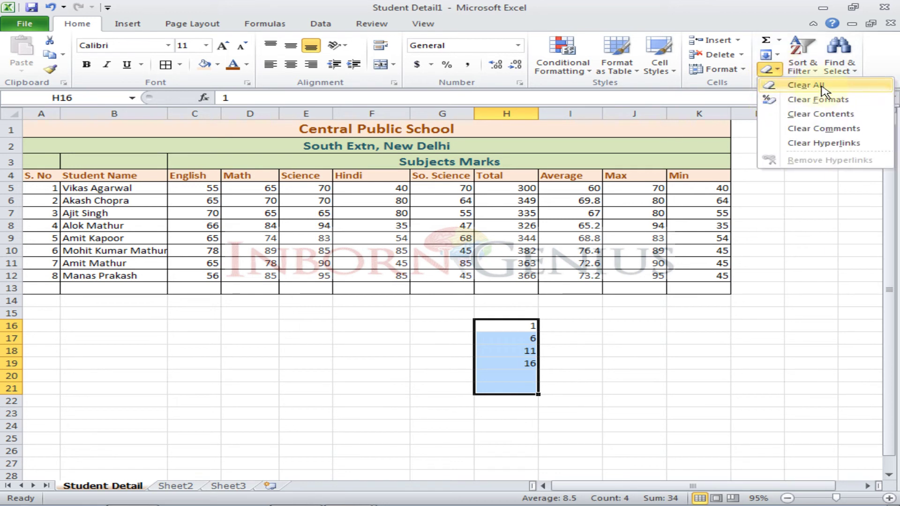
pyautogui.click(268, 238)
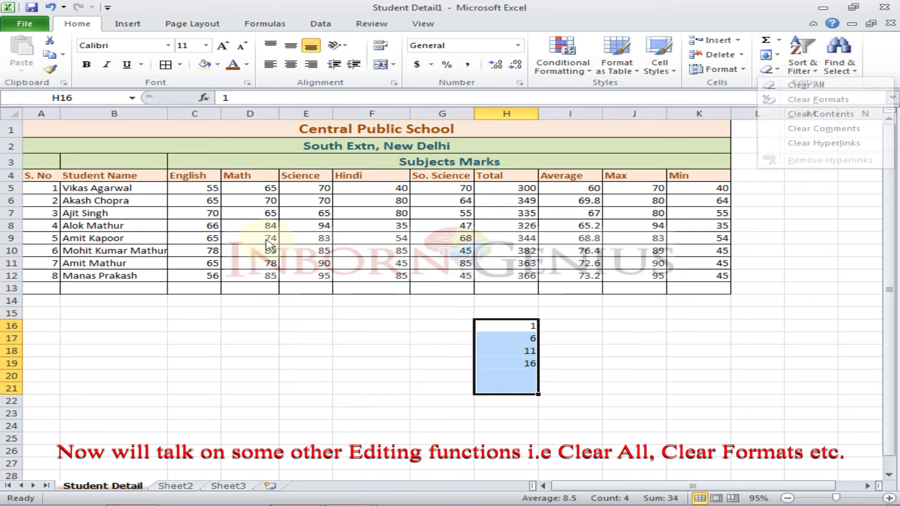
pyautogui.press('Delete')
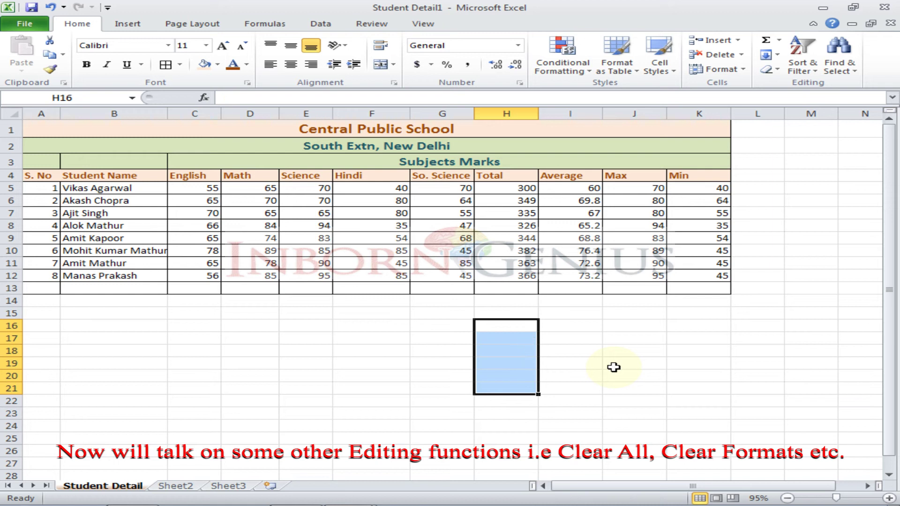
# Step: Apply Clear All to the range C4:F9 of the marks table, and undo it
pyautogui.moveTo(203, 178); pyautogui.dragTo(381, 241)
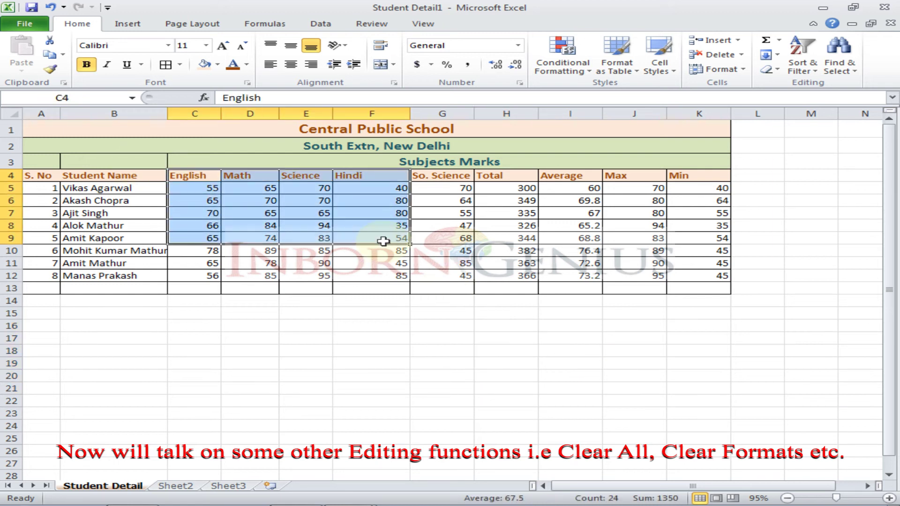
pyautogui.click(778, 70)
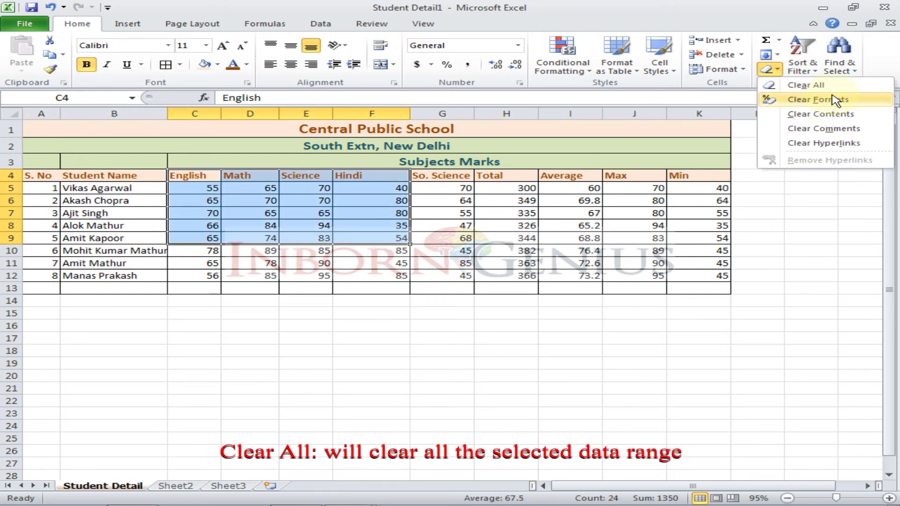
pyautogui.click(821, 83)
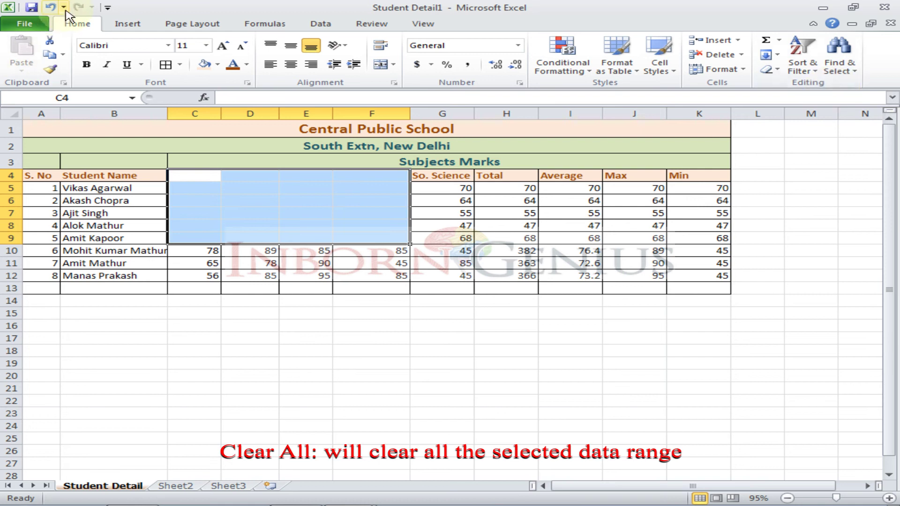
pyautogui.click(52, 8)
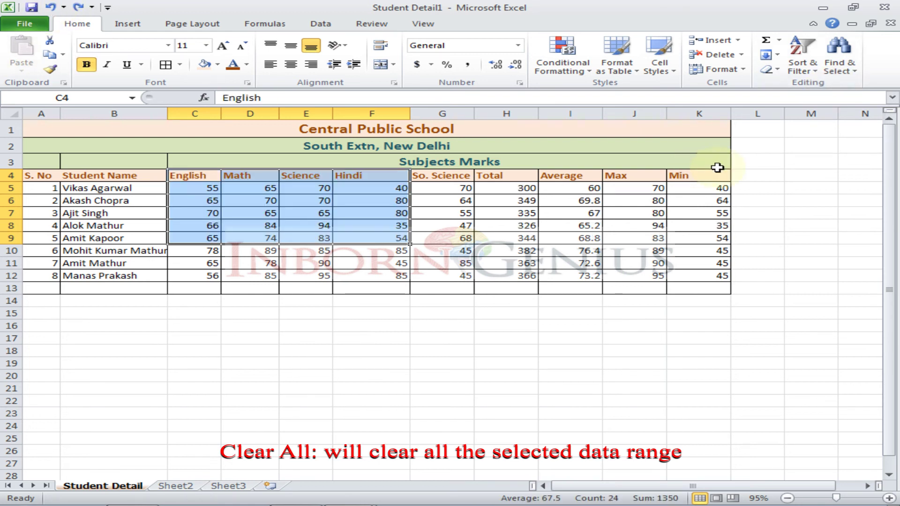
# Step: Clear only the formats of the range C4:F9, and undo the clearing
pyautogui.click(775, 69)
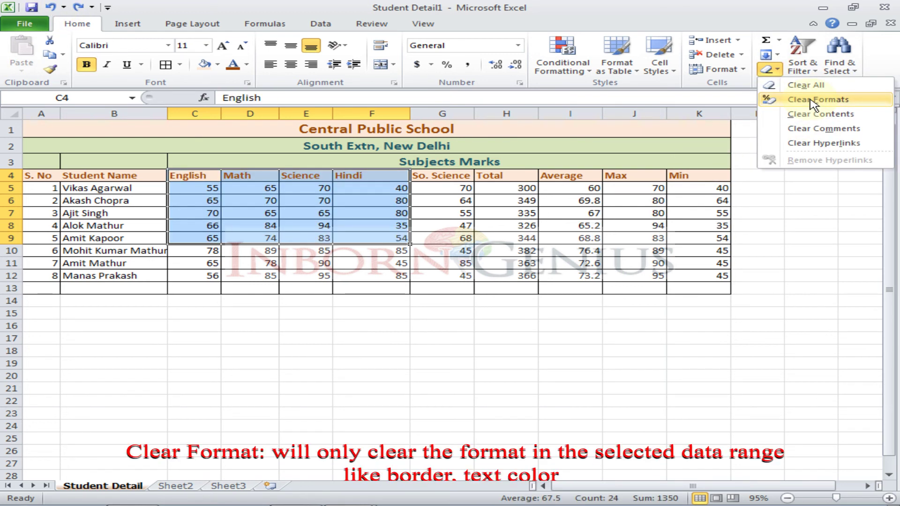
pyautogui.click(811, 100)
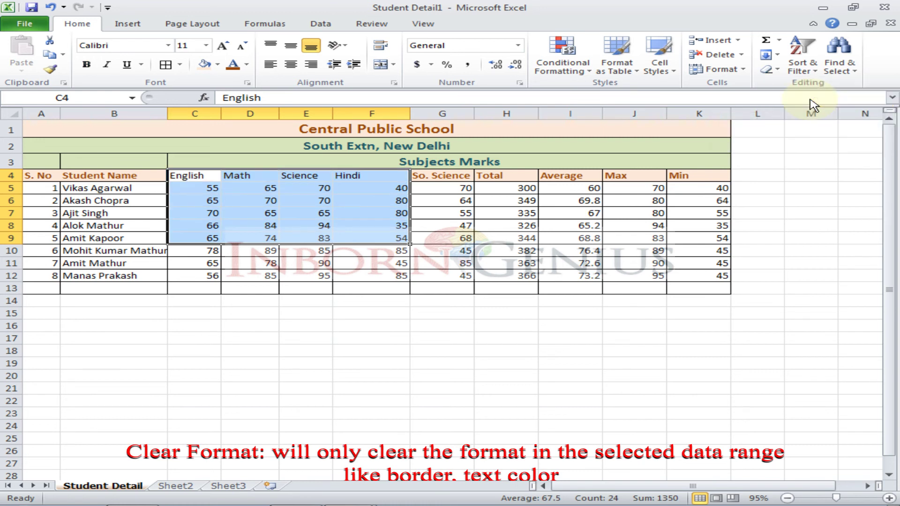
pyautogui.click(50, 8)
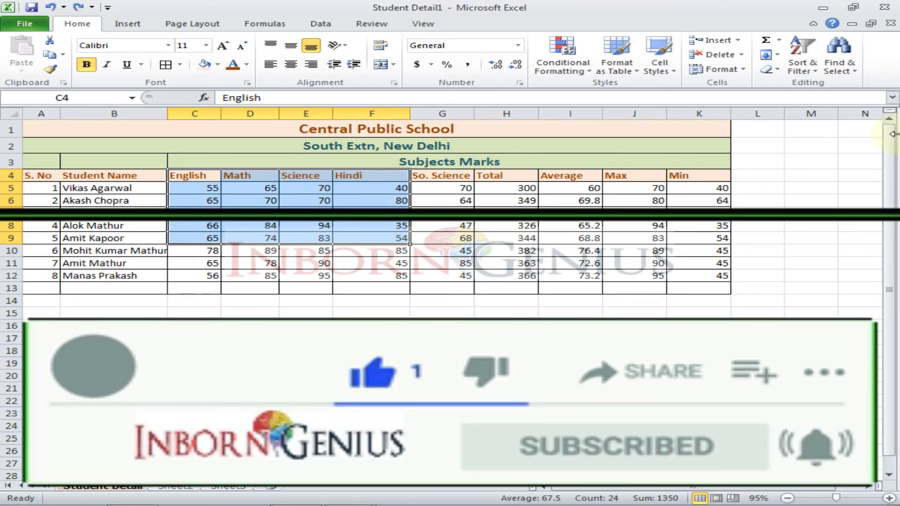
# Step: Clear only the contents of the range C4:F9, and undo the clearing
pyautogui.click(778, 71)
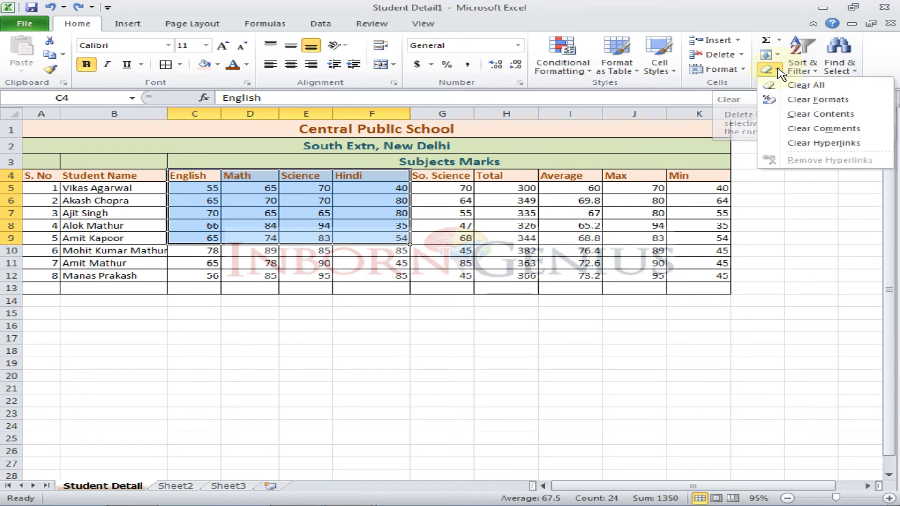
pyautogui.click(835, 117)
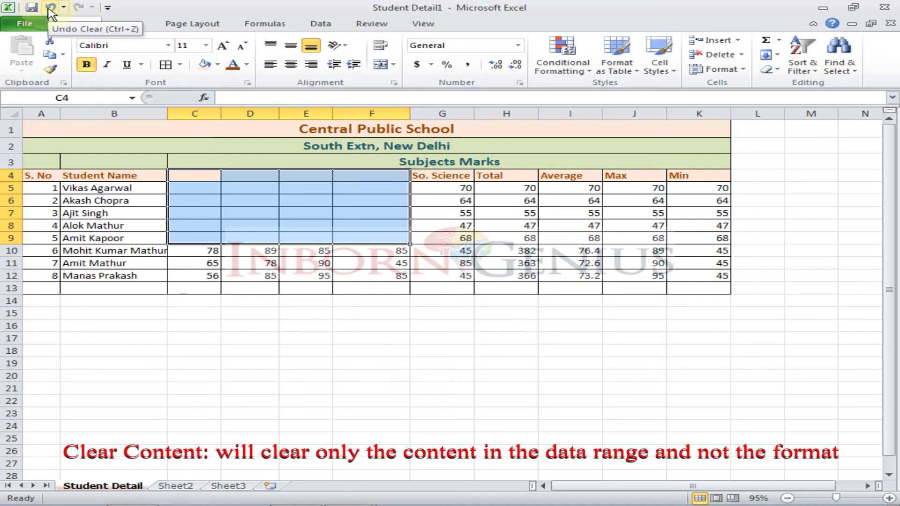
pyautogui.click(50, 7)
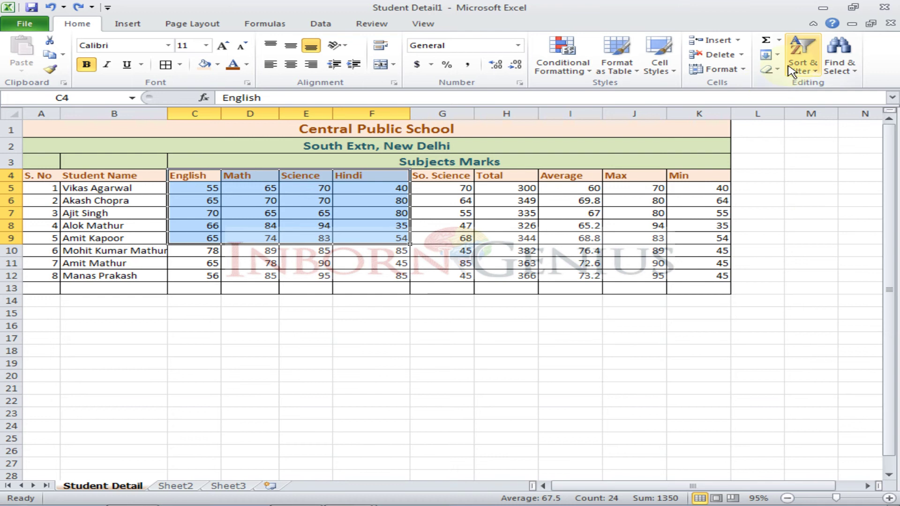
# Step: Custom-sort the table A4:K12 by Student Name on values in A to Z order, and undo the sort
pyautogui.click(820, 76)
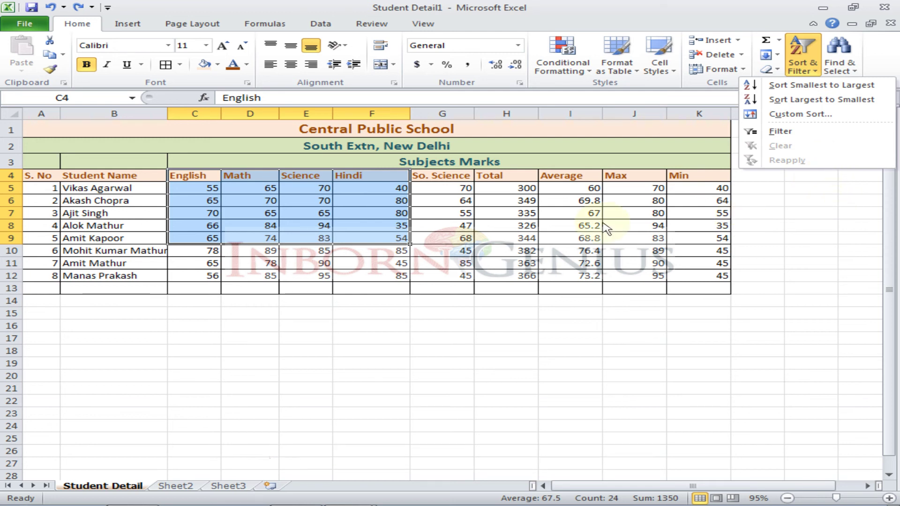
pyautogui.click(502, 222)
pyautogui.moveTo(41, 177); pyautogui.dragTo(699, 276)
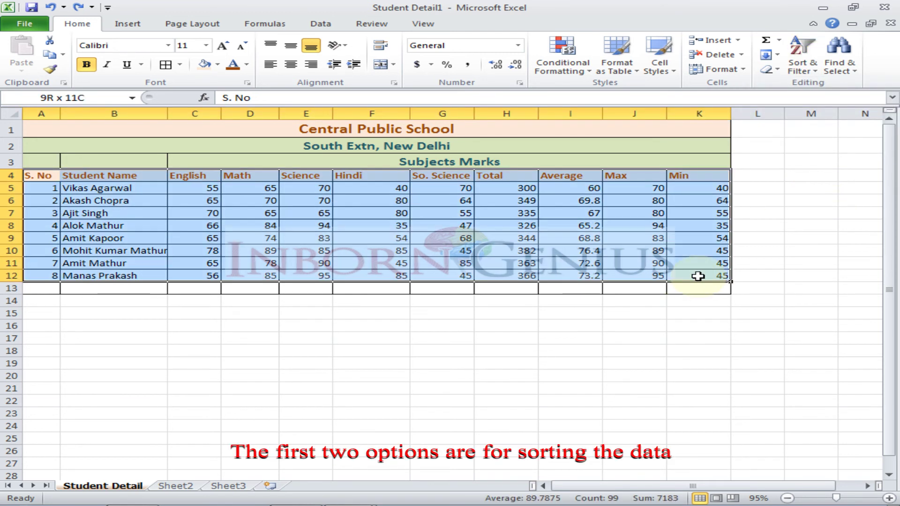
pyautogui.click(817, 72)
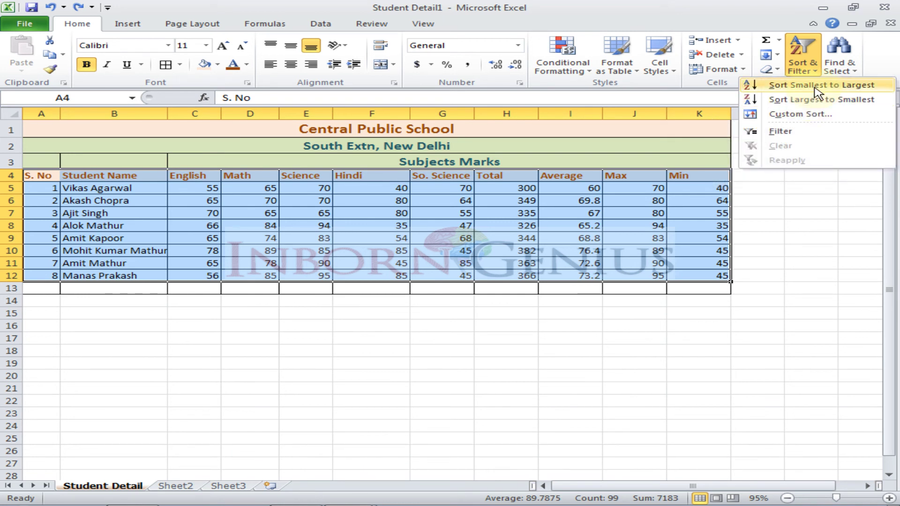
pyautogui.click(813, 121)
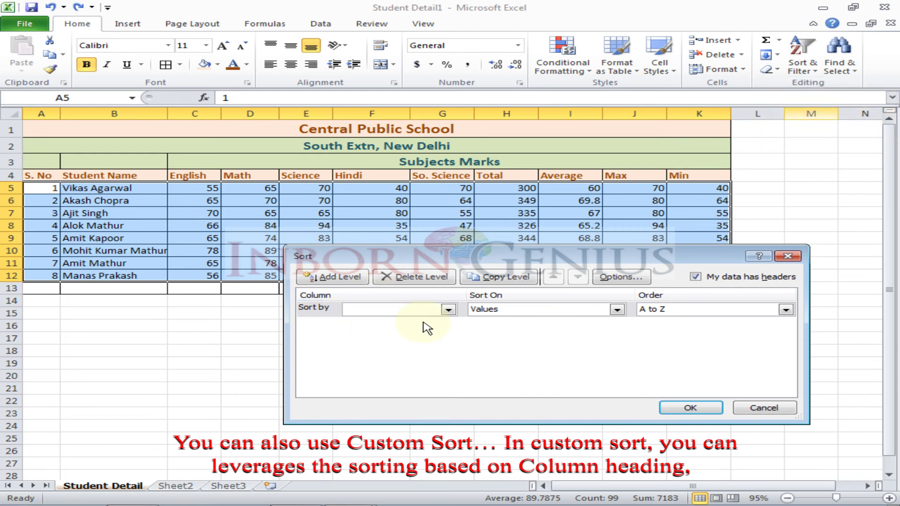
pyautogui.click(445, 312)
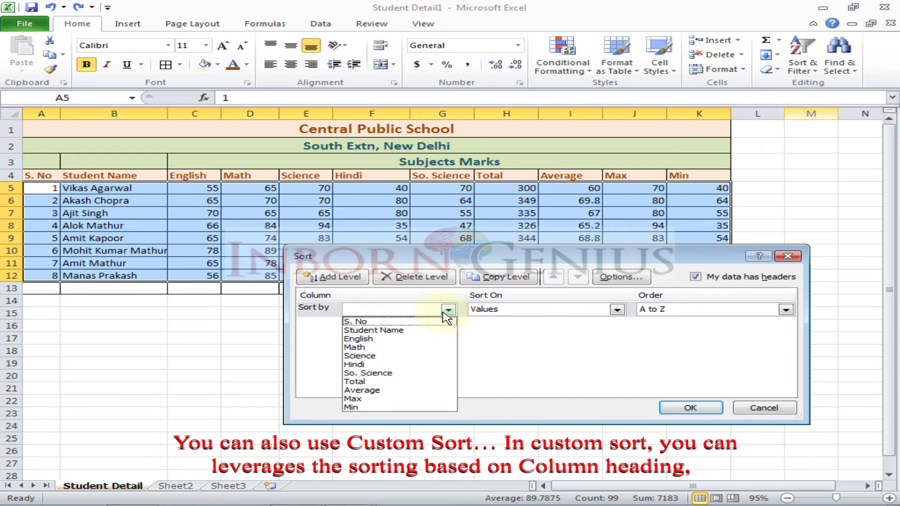
pyautogui.click(397, 330)
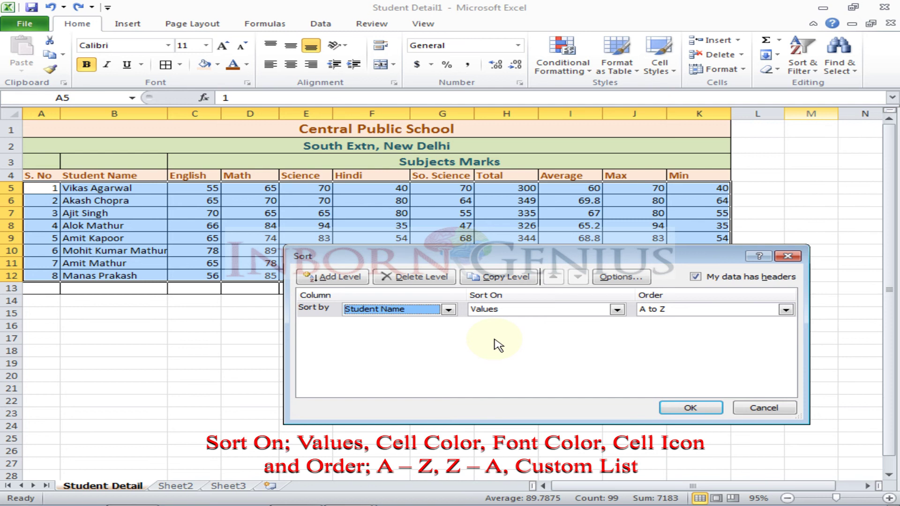
pyautogui.click(532, 311)
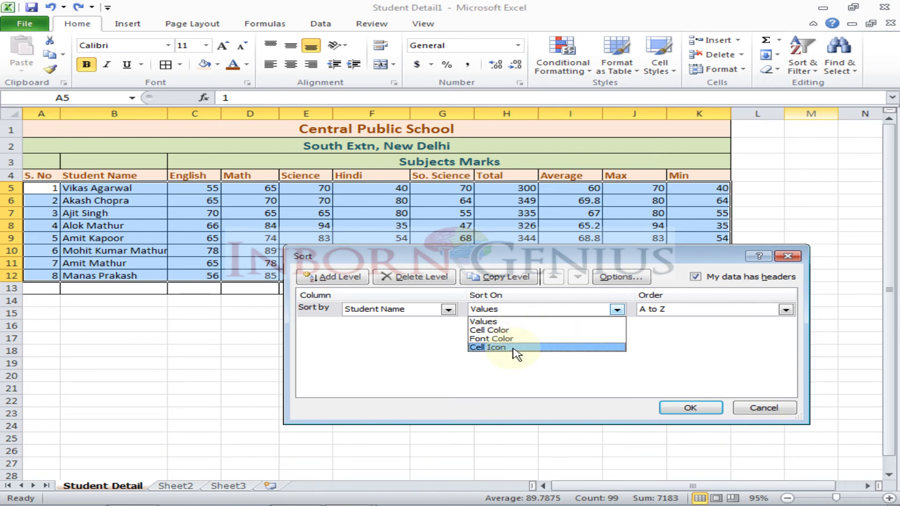
pyautogui.click(514, 323)
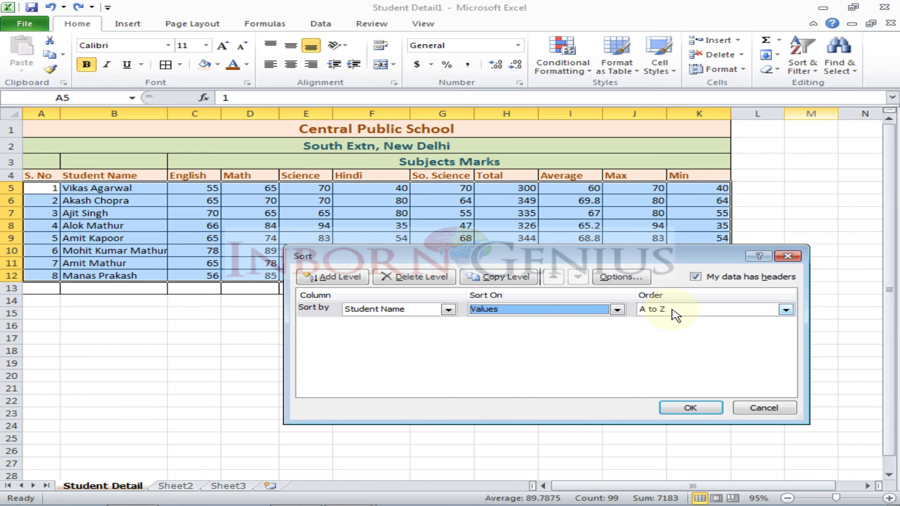
pyautogui.click(679, 411)
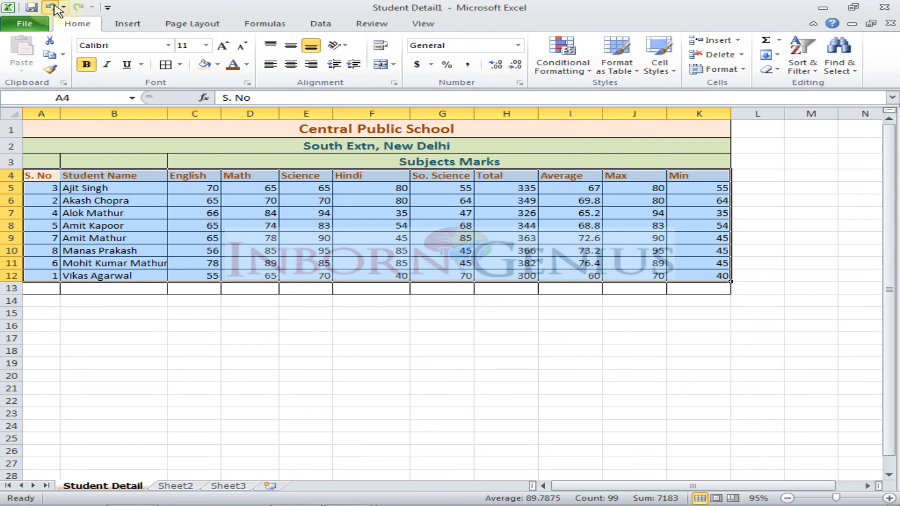
pyautogui.click(53, 7)
pyautogui.click(42, 173)
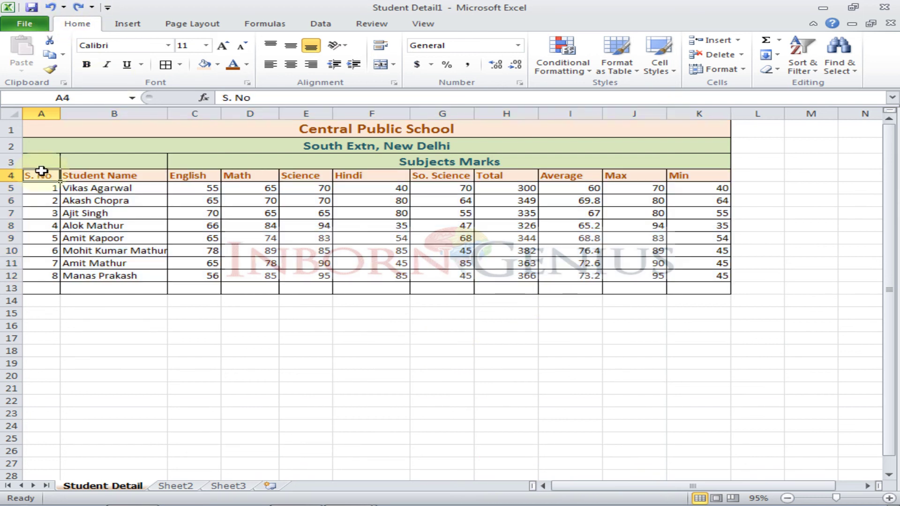
# Step: Turn on filtering for the range A4:K12 and filter the Student Name column to only the student with S. No 2
pyautogui.keyDown('shift'); pyautogui.click(699, 275); pyautogui.keyUp('shift')
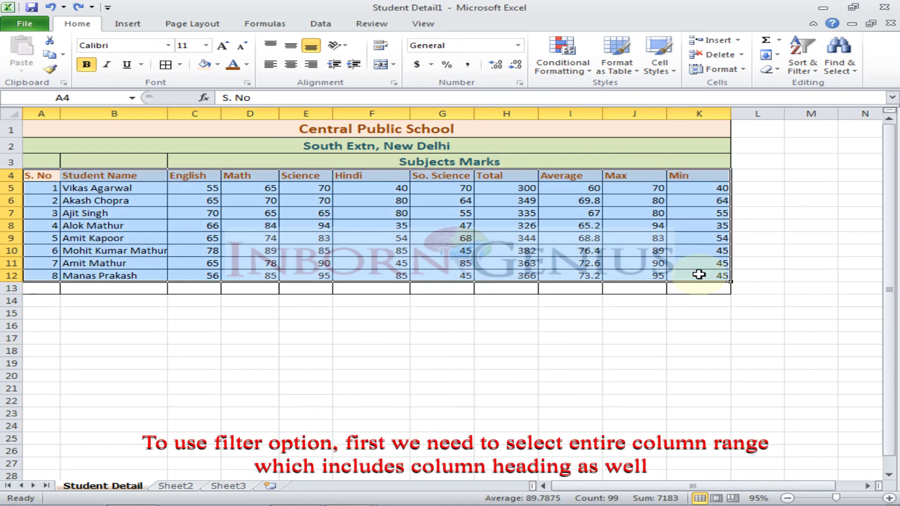
pyautogui.click(803, 64)
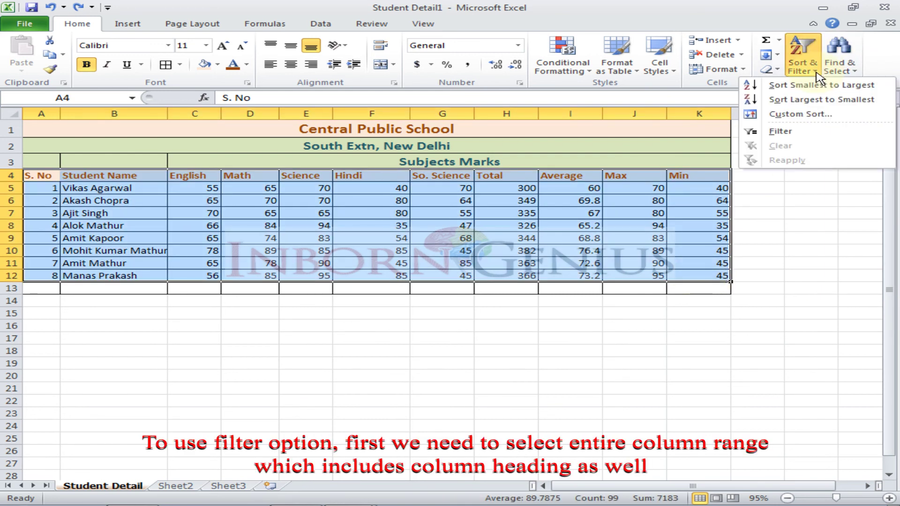
pyautogui.click(815, 135)
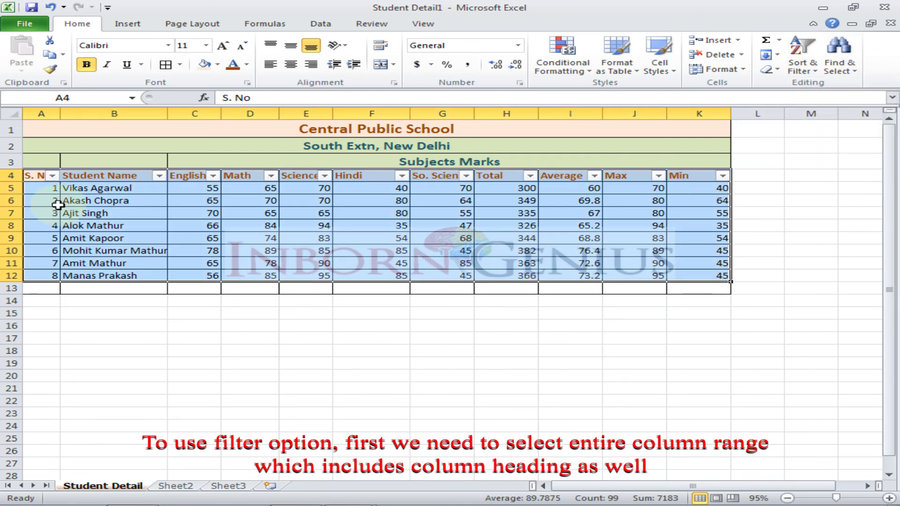
pyautogui.click(159, 176)
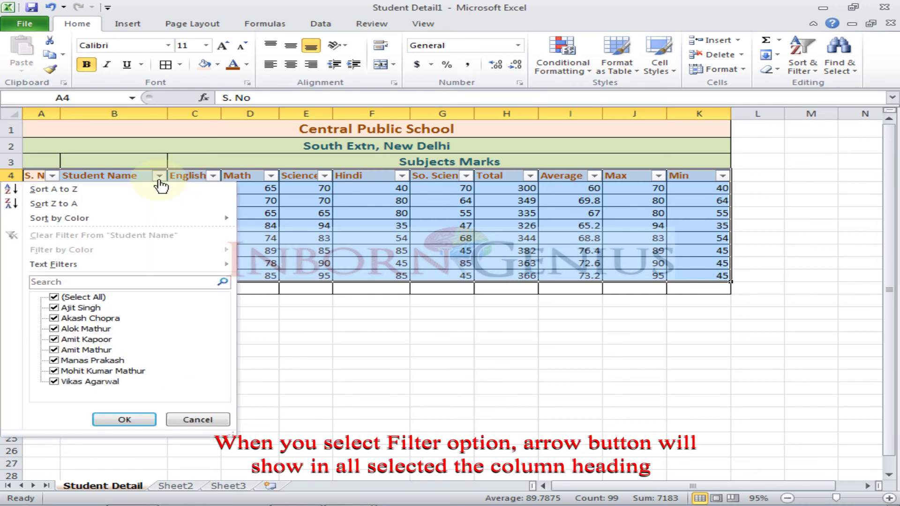
pyautogui.click(54, 298)
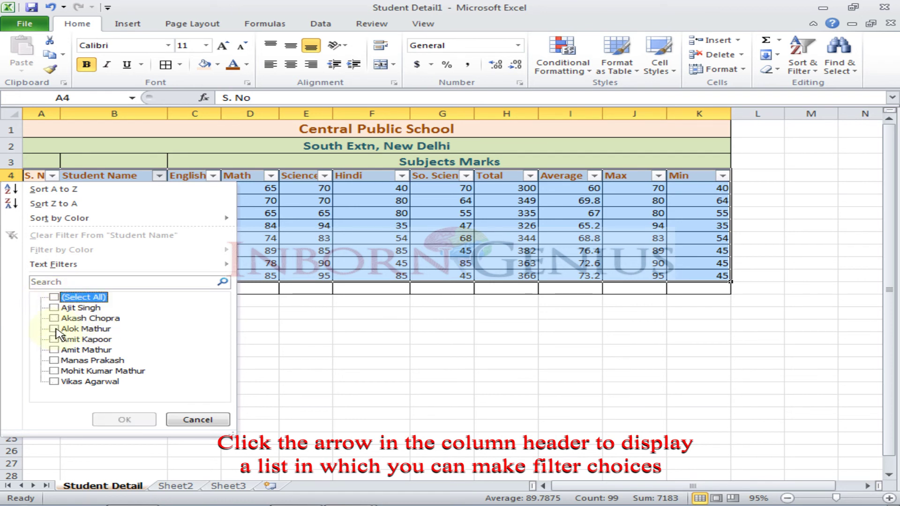
pyautogui.click(55, 318)
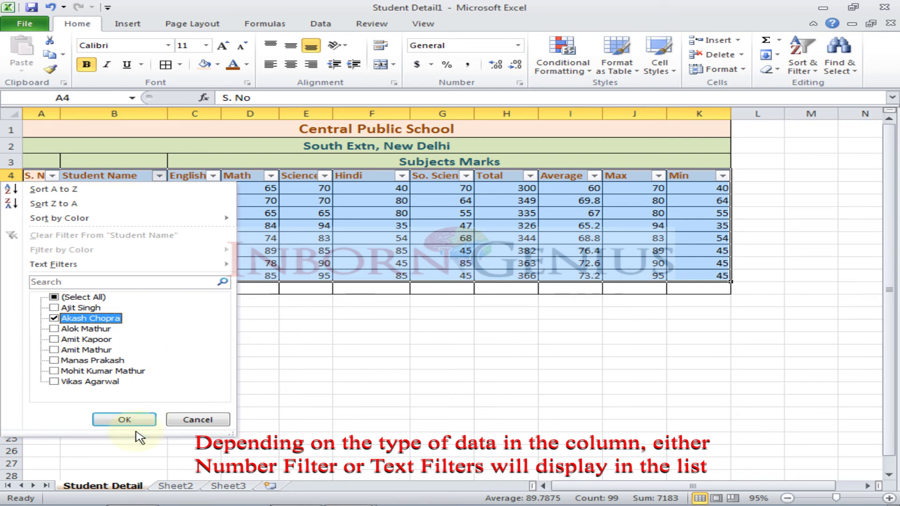
pyautogui.click(133, 422)
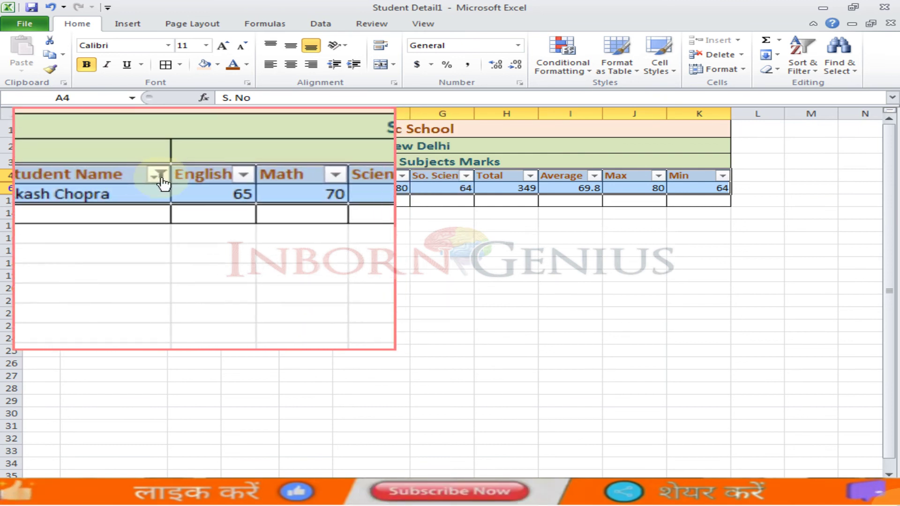
# Step: Add the student with S. No 5 to the names shown by the Student Name filter
pyautogui.click(162, 176)
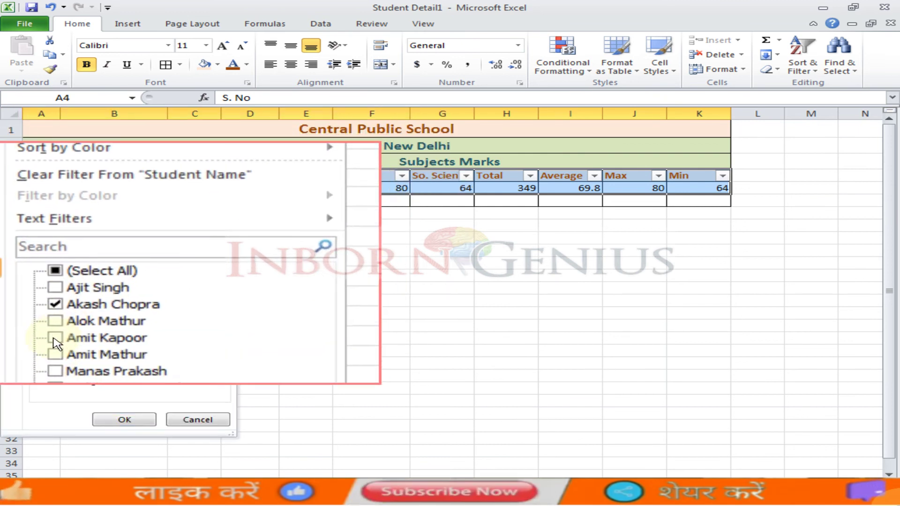
pyautogui.click(65, 340)
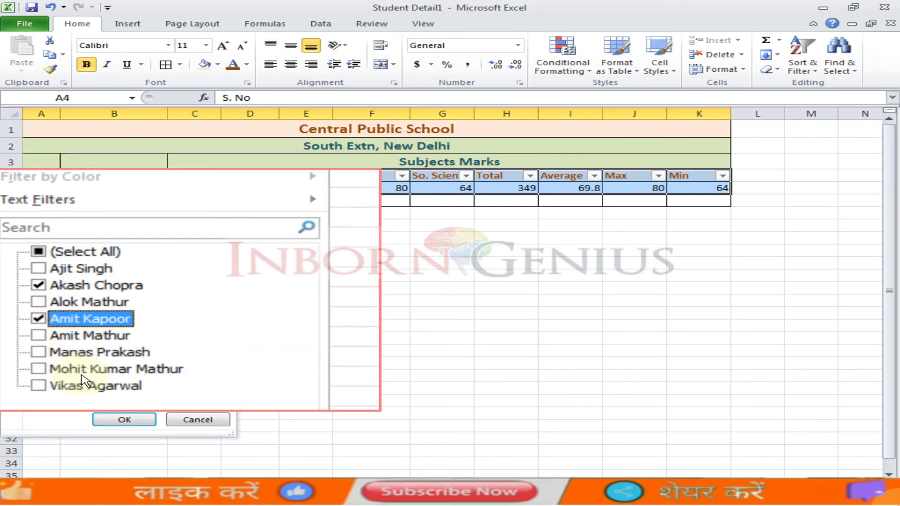
pyautogui.click(126, 429)
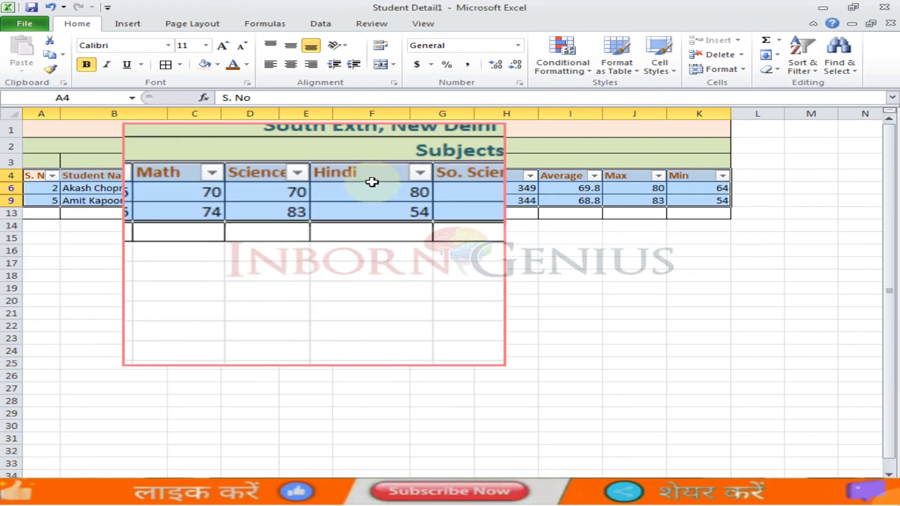
# Step: Filter the Hindi column to show only the mark 54
pyautogui.click(402, 179)
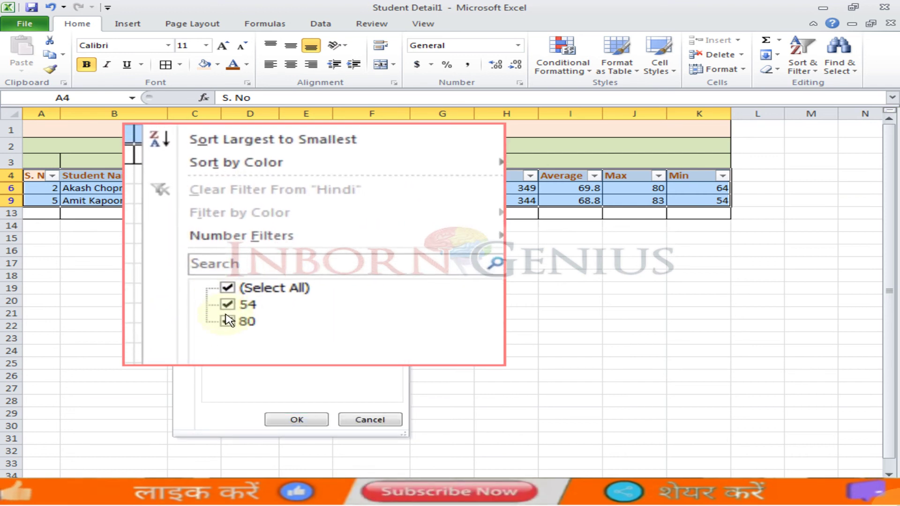
pyautogui.click(226, 318)
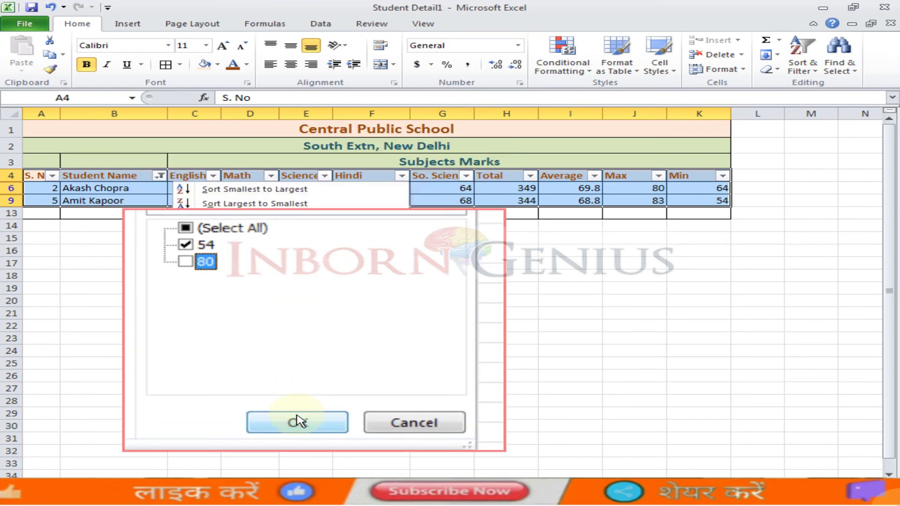
pyautogui.click(298, 421)
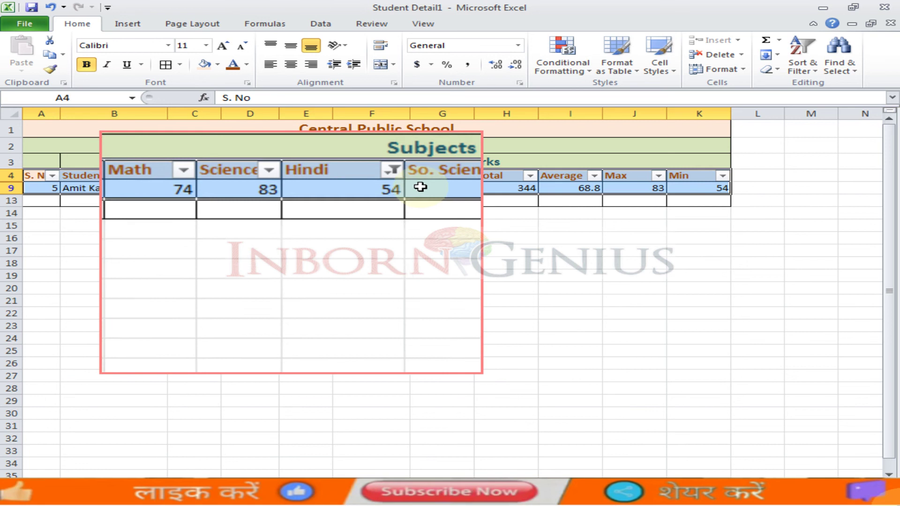
# Step: Reselect all values in the Hindi filter and all names in the Student Name filter
pyautogui.click(401, 173)
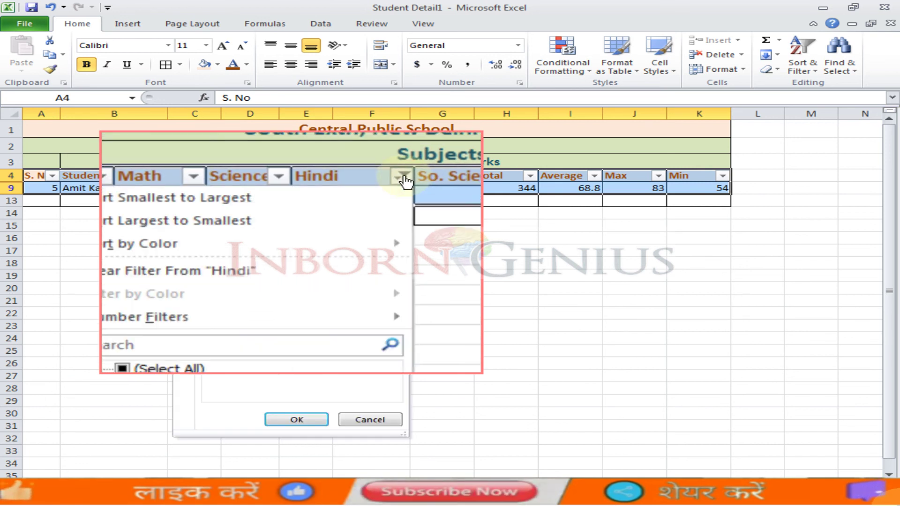
pyautogui.click(225, 297)
pyautogui.click(297, 419)
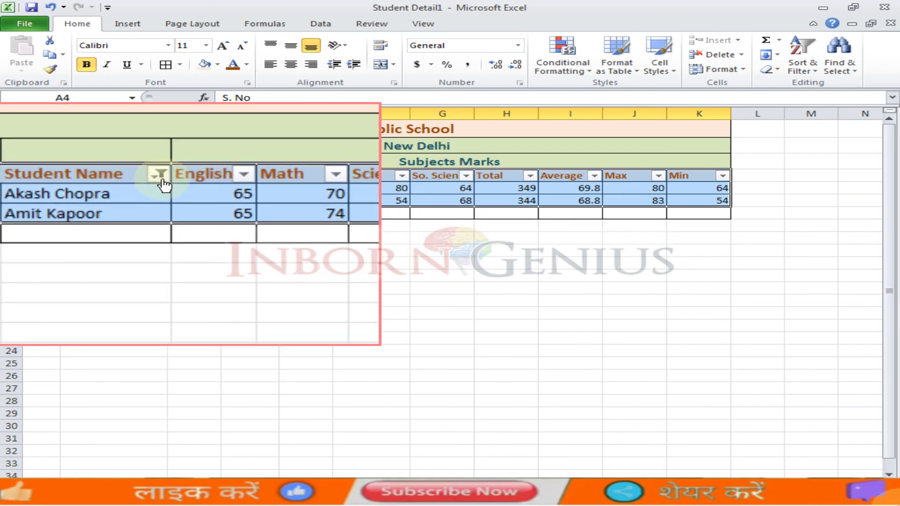
pyautogui.click(159, 175)
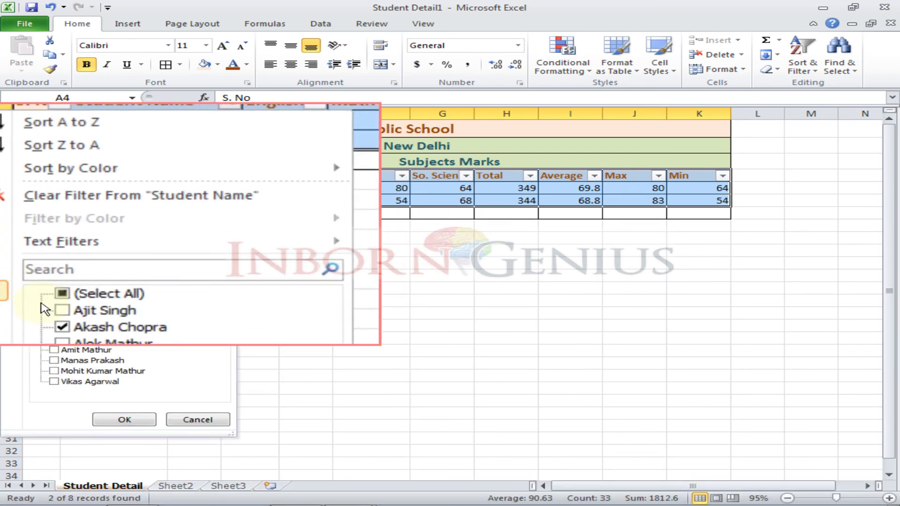
pyautogui.click(54, 299)
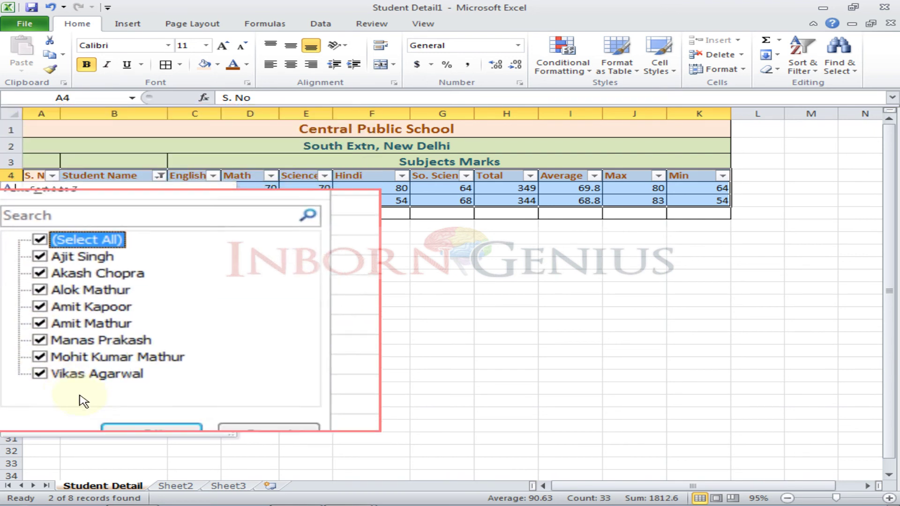
pyautogui.click(113, 419)
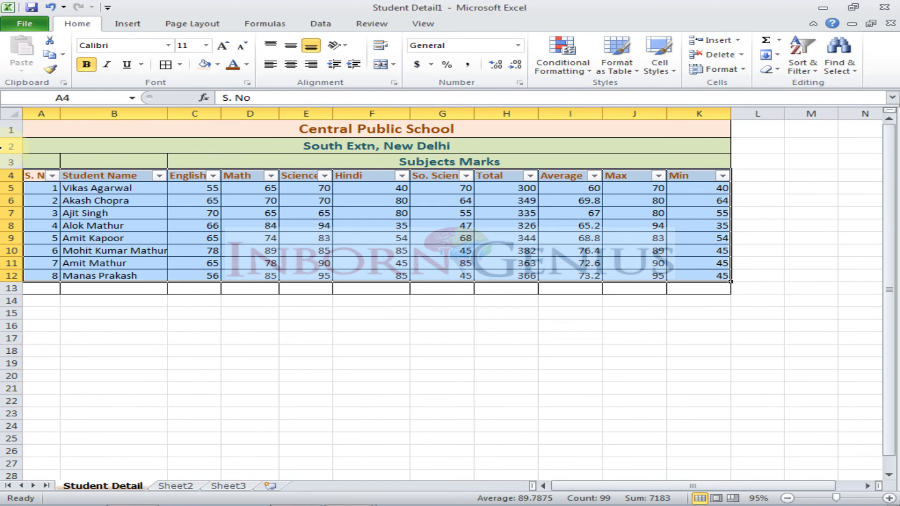
# Step: Select the table A4:K12 and turn off its column filters
pyautogui.click(38, 187)
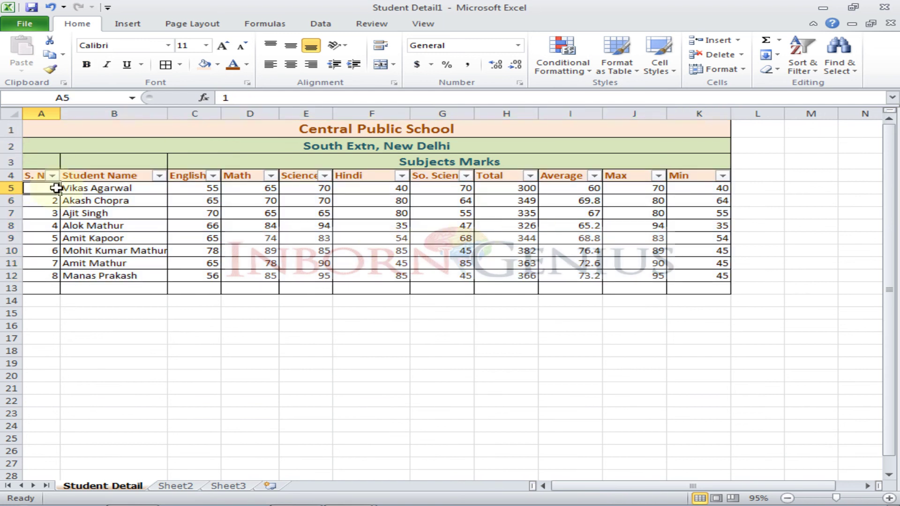
pyautogui.click(37, 174)
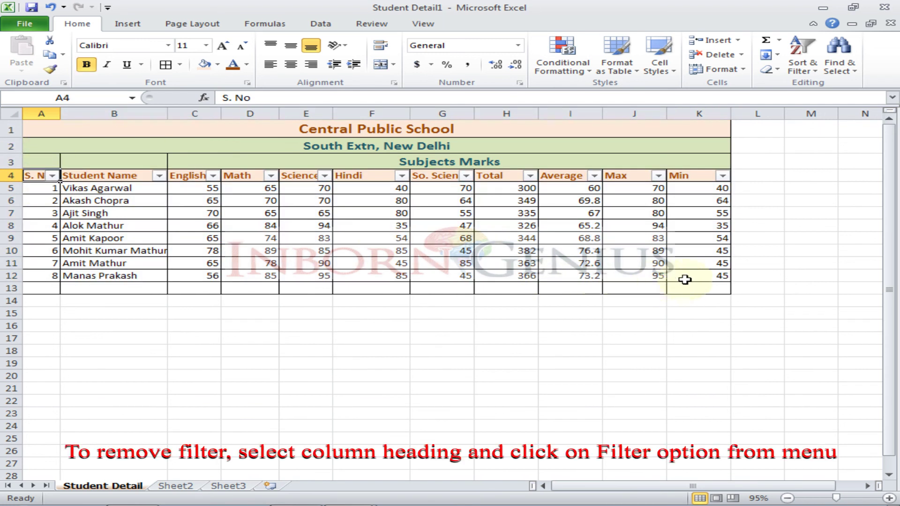
pyautogui.keyDown('shift'); pyautogui.click(704, 276); pyautogui.keyUp('shift')
pyautogui.click(814, 75)
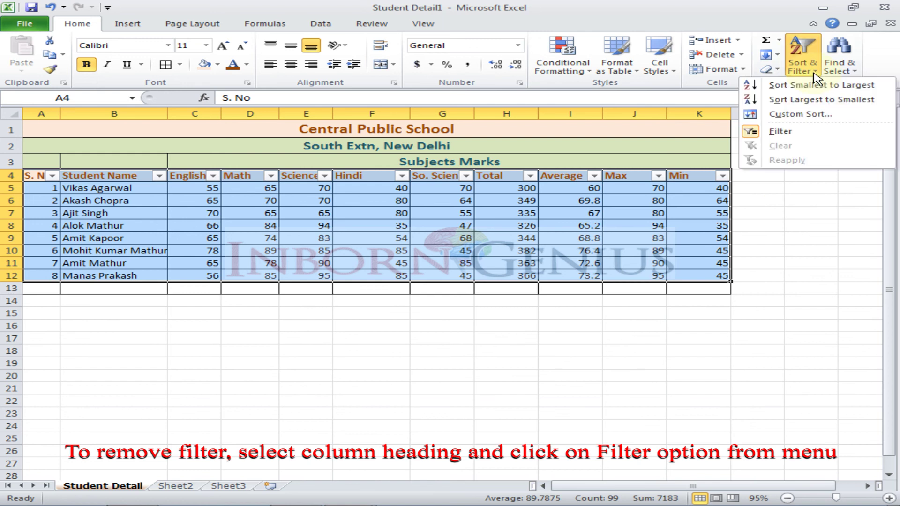
pyautogui.click(805, 138)
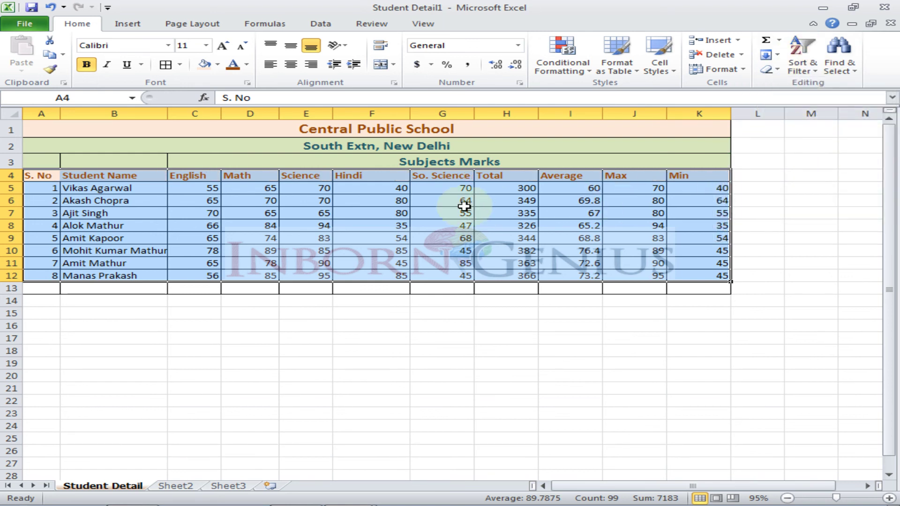
pyautogui.click(246, 222)
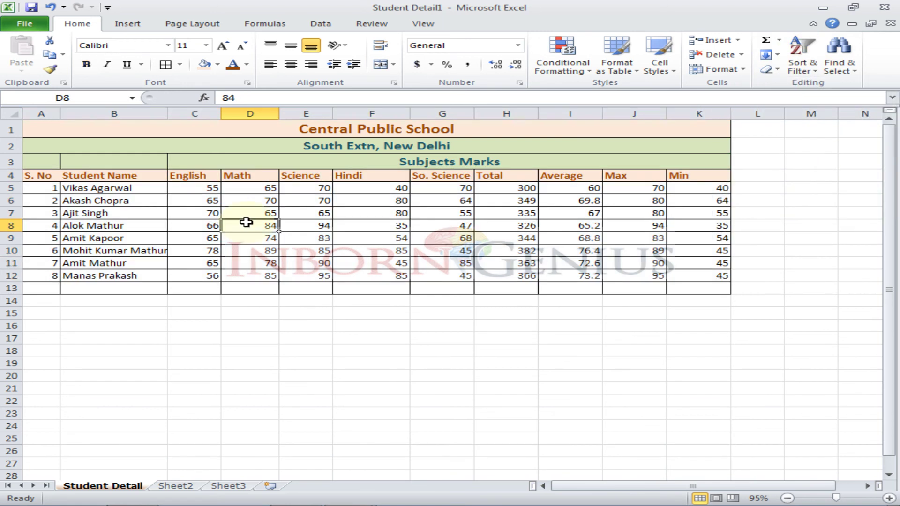
pyautogui.click(855, 72)
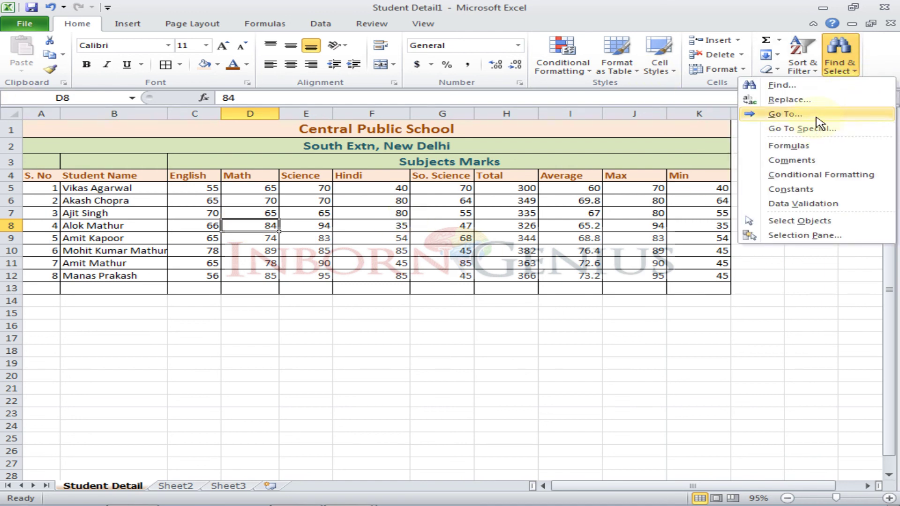
pyautogui.click(253, 274)
pyautogui.click(267, 287)
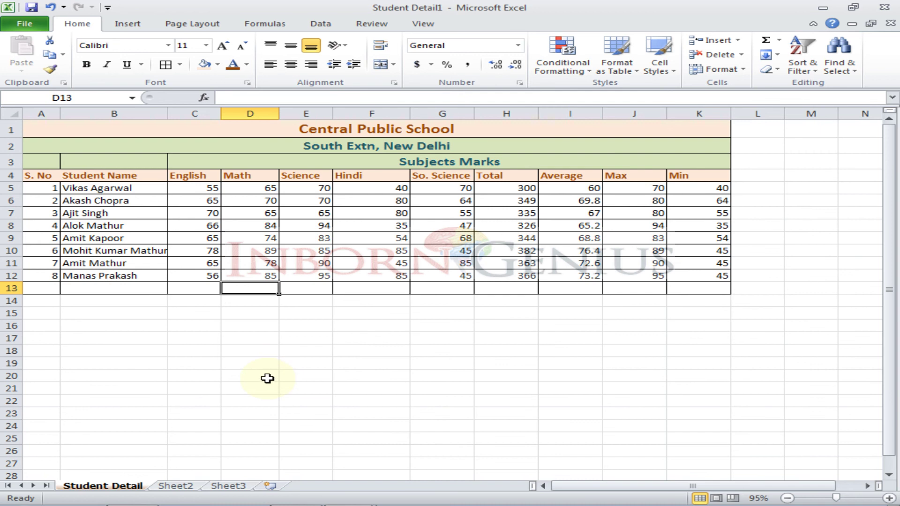
pyautogui.click(307, 280)
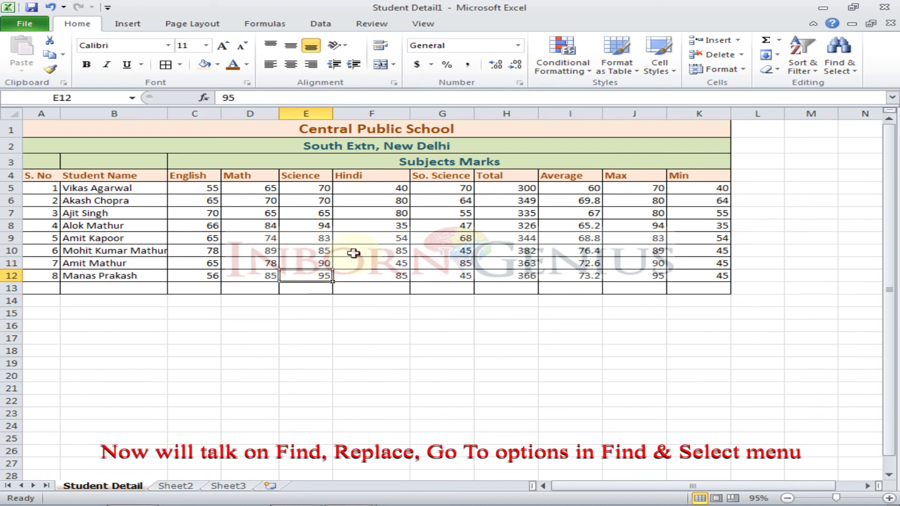
pyautogui.hotkey('ctrl', 'f')
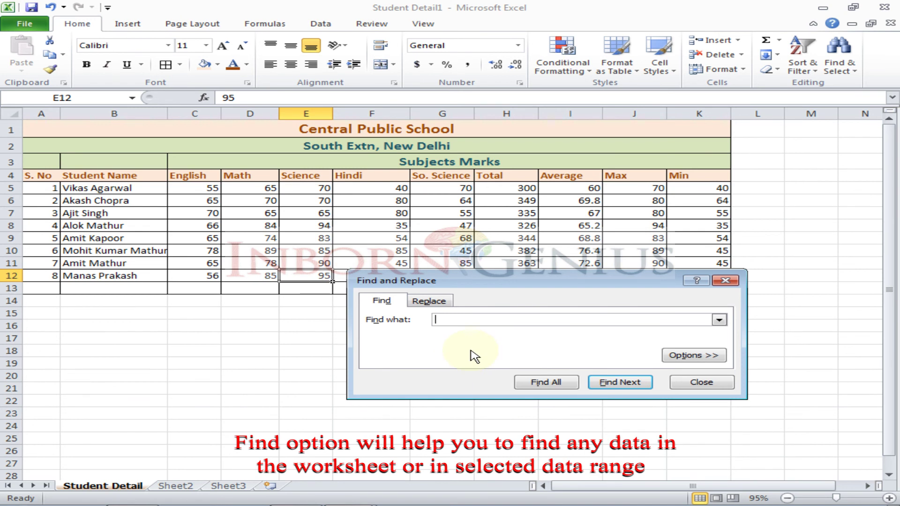
pyautogui.click(708, 387)
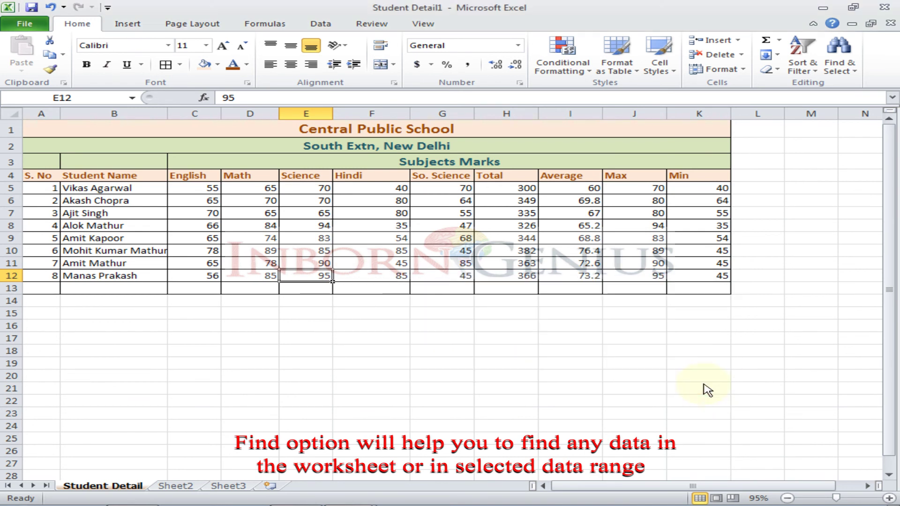
# Step: Search the sheet for the first name of the student in row 9 and step through its occurrences
pyautogui.hotkey('ctrl', 'f')
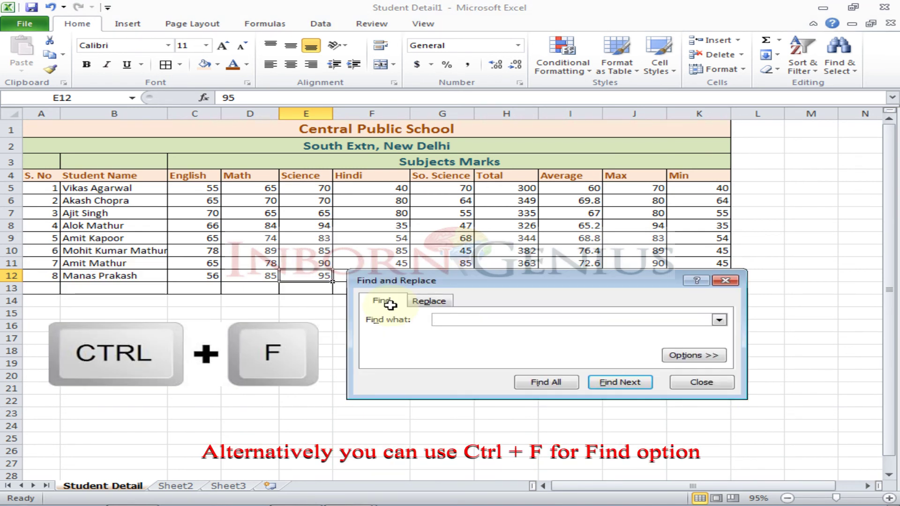
pyautogui.write('A')
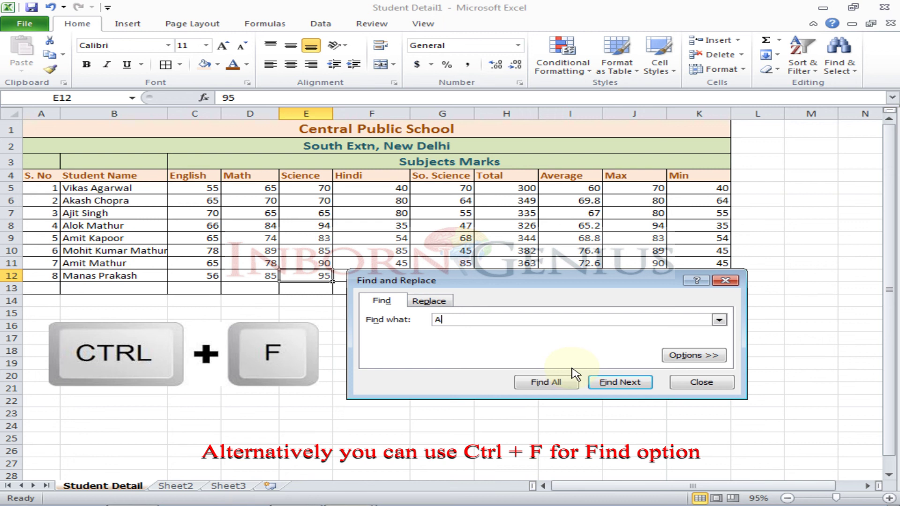
pyautogui.write('mit')
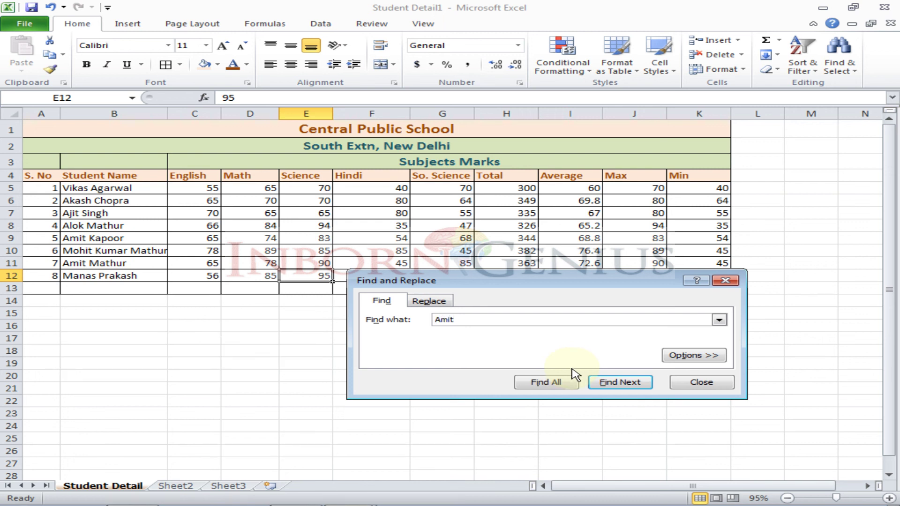
pyautogui.click(615, 386)
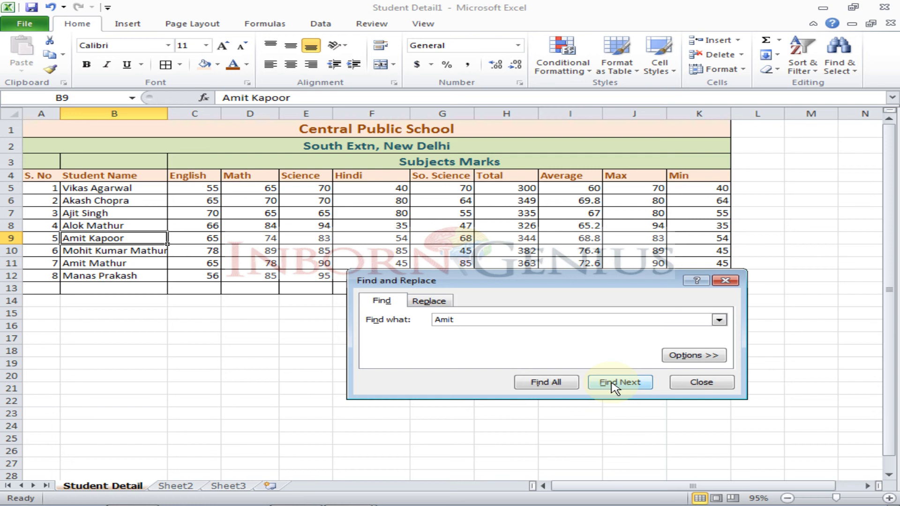
pyautogui.click(614, 386)
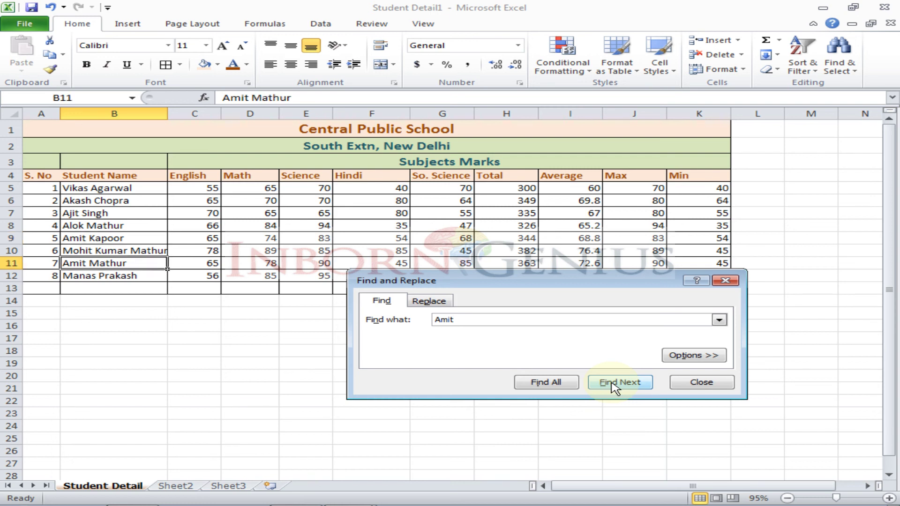
pyautogui.click(615, 386)
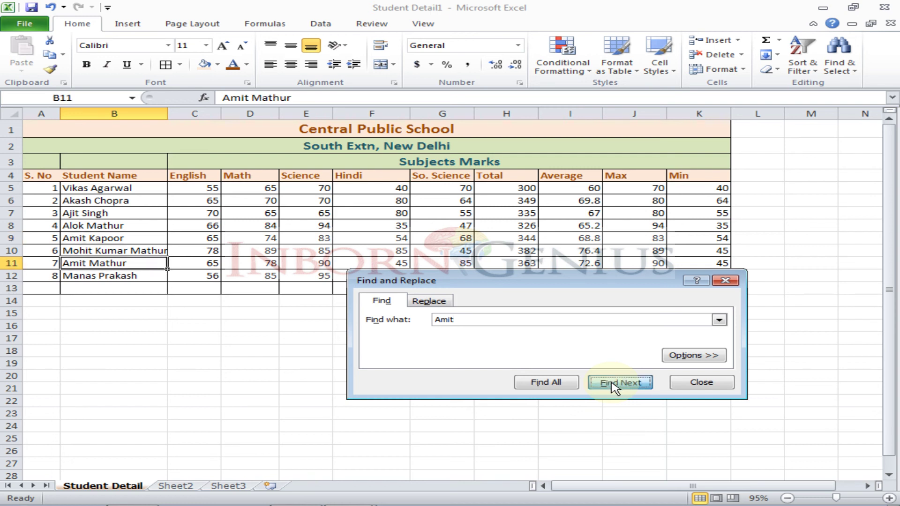
# Step: Turn on Match case in the search options and step through the occurrences of the searched first name
pyautogui.click(694, 356)
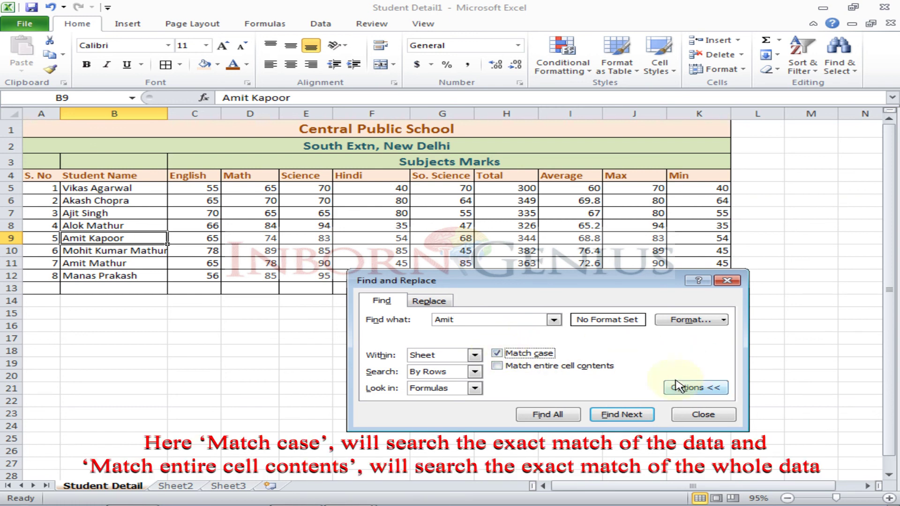
pyautogui.click(615, 419)
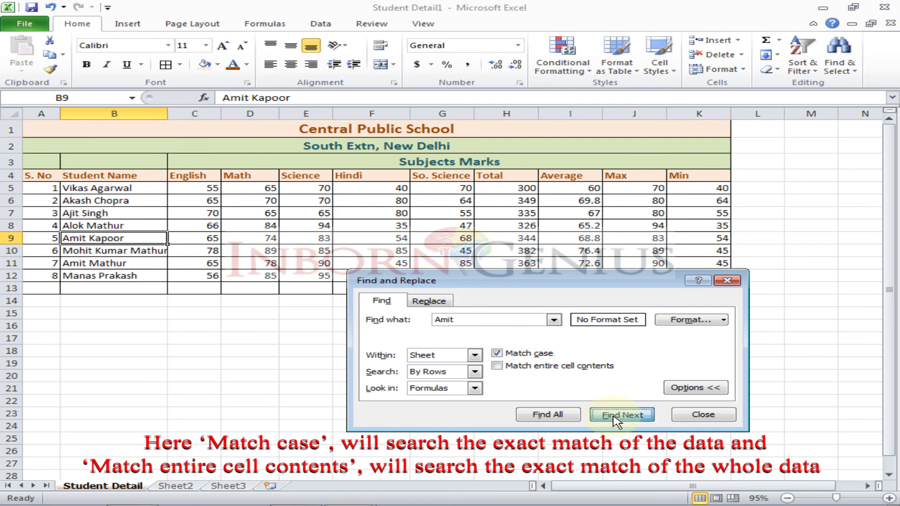
pyautogui.click(615, 419)
pyautogui.click(614, 416)
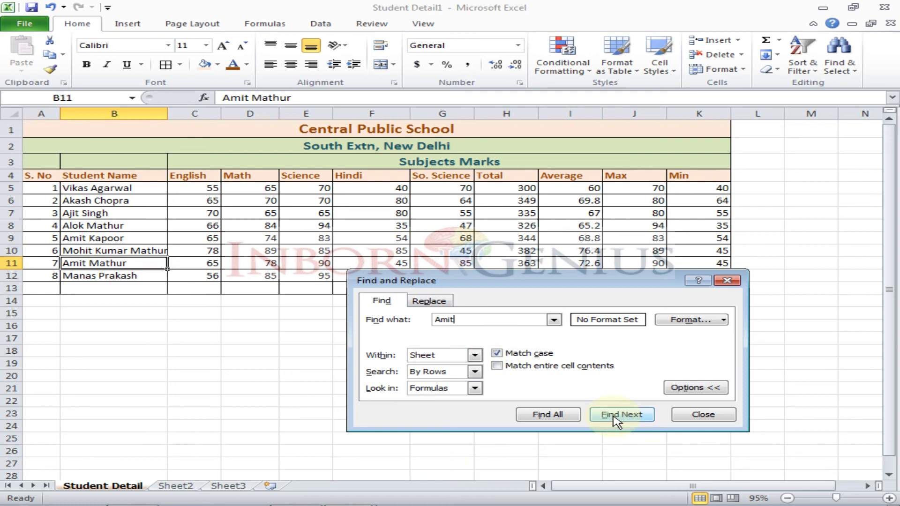
pyautogui.click(614, 416)
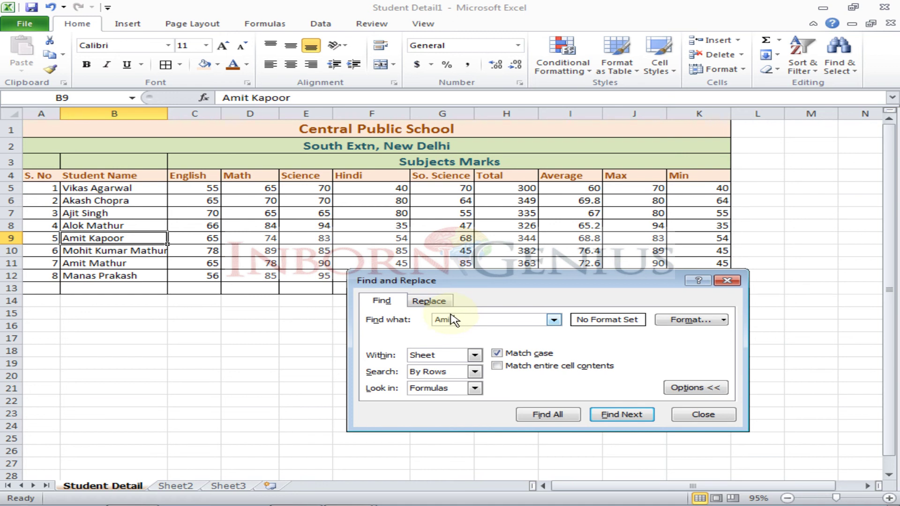
# Step: Search for the same first name with a lowercase initial while Match case is on
pyautogui.moveTo(442, 319); pyautogui.dragTo(436, 320)
pyautogui.click(622, 415)
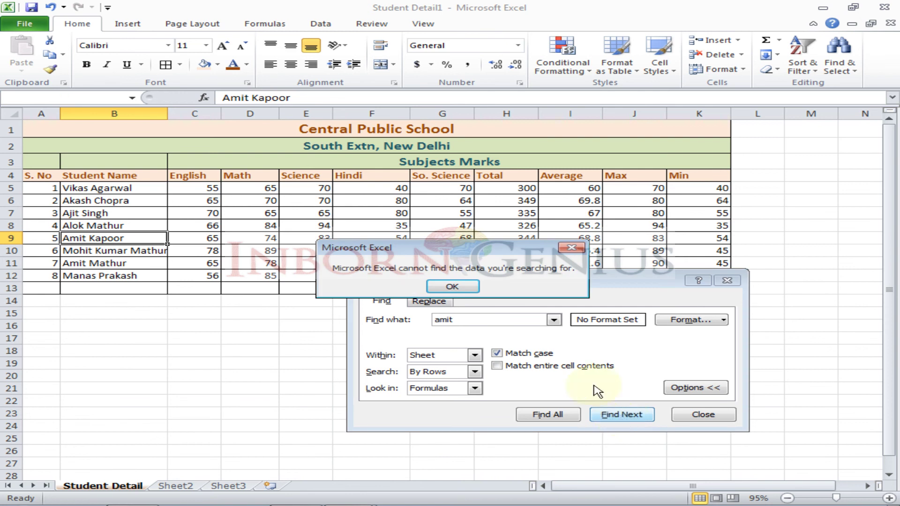
pyautogui.click(455, 288)
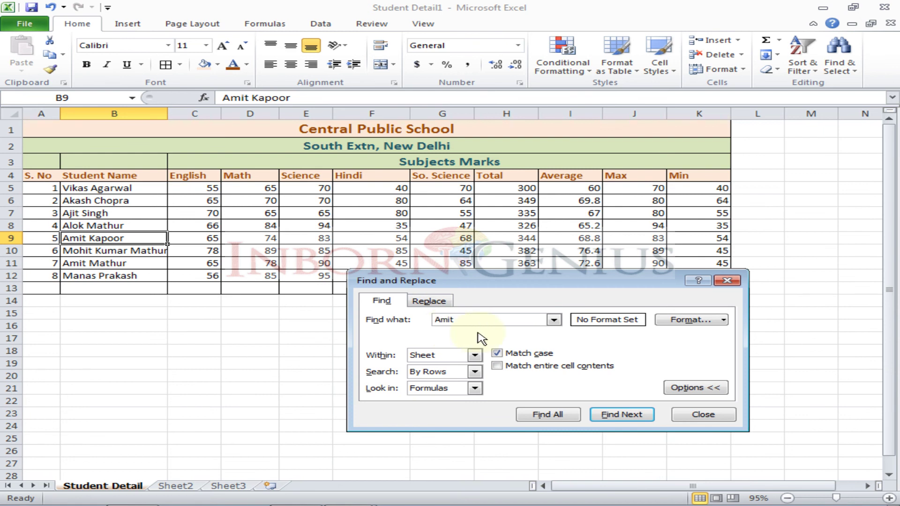
# Step: Turn on Match entire cell contents and search for the capitalized first name
pyautogui.click(496, 367)
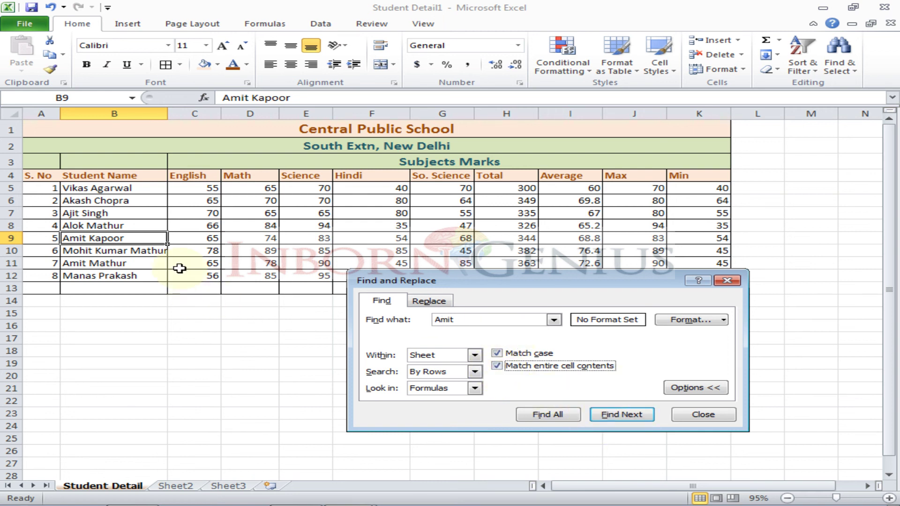
pyautogui.click(624, 416)
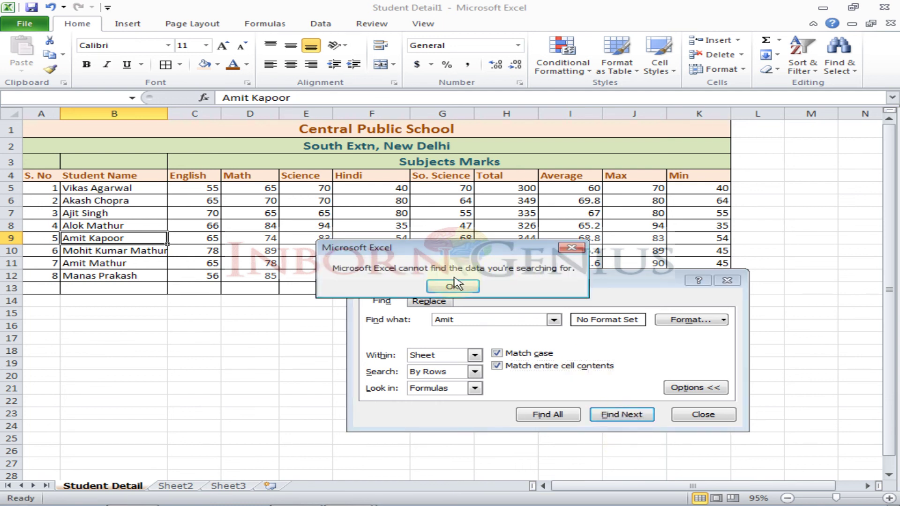
pyautogui.click(453, 287)
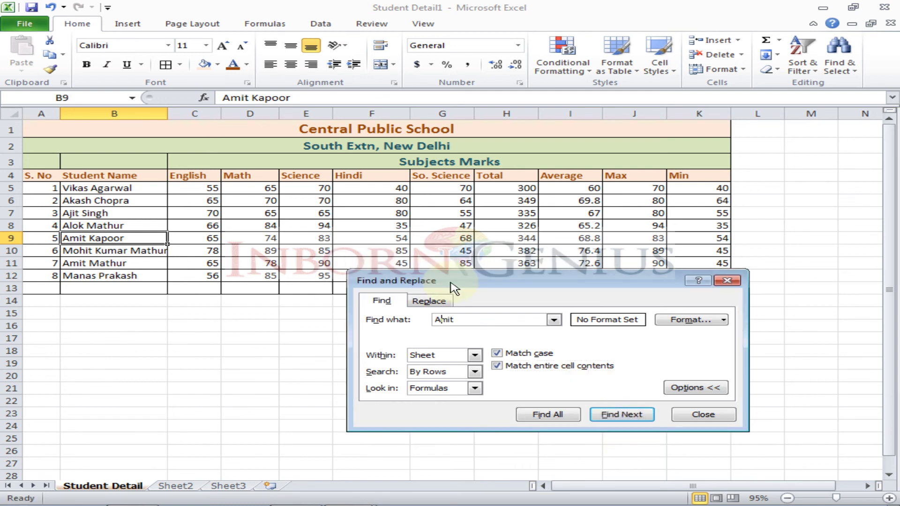
# Step: Enter a new first name as the replacement text and search for the original name with both match options on
pyautogui.click(436, 306)
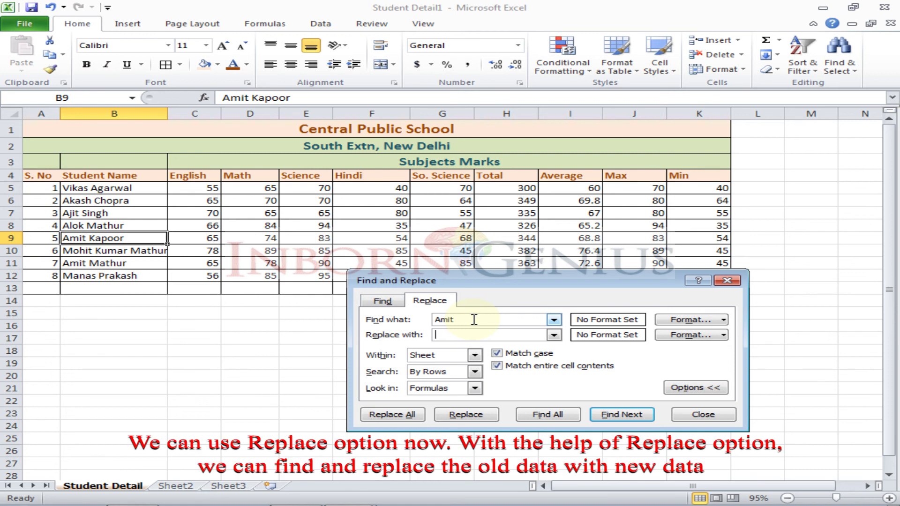
pyautogui.write('Manoj')
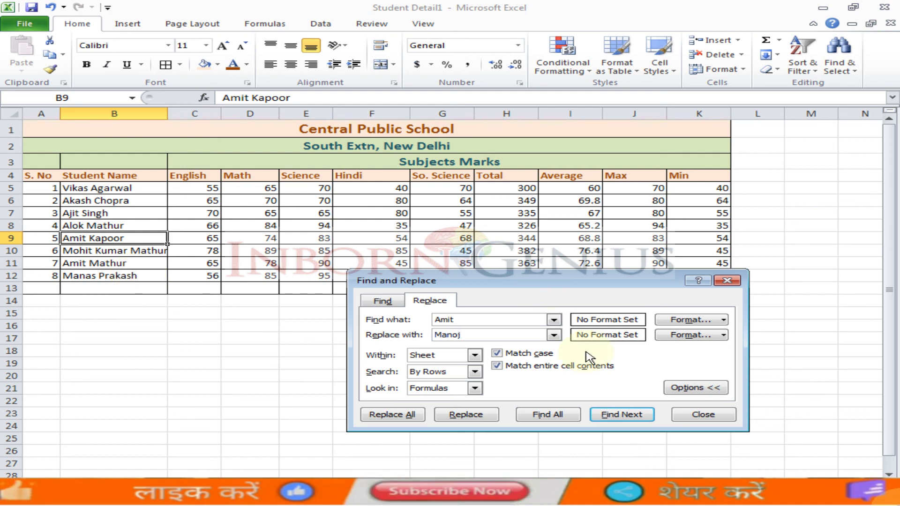
pyautogui.click(628, 415)
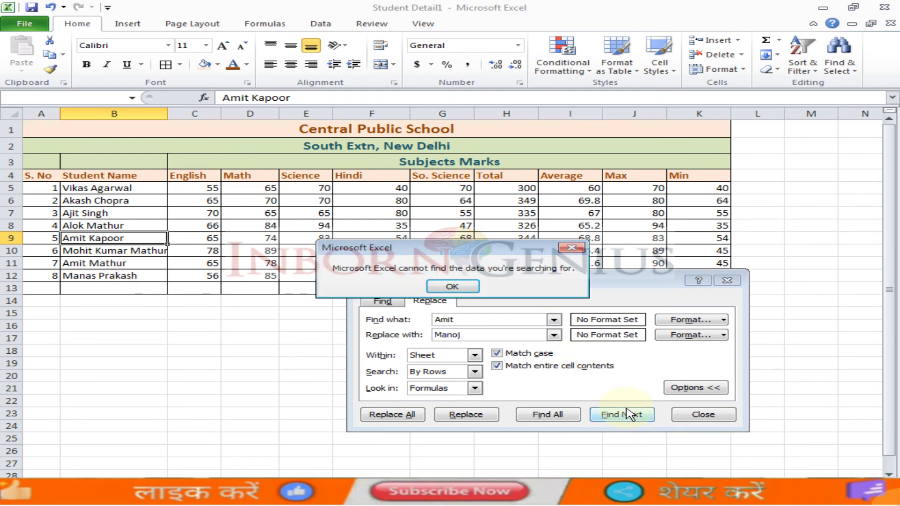
pyautogui.click(453, 287)
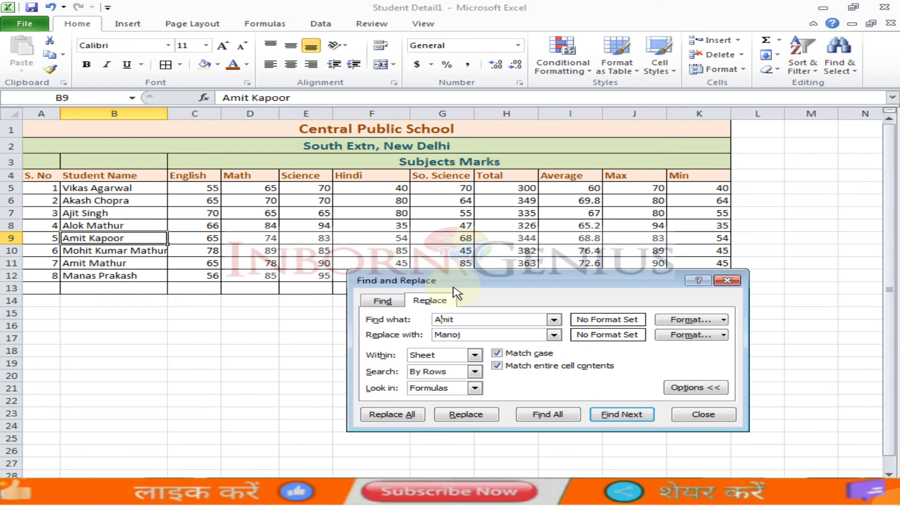
# Step: Turn off Match case and Match entire cell contents, and replace the student's first name in B11 with the new one
pyautogui.click(498, 355)
pyautogui.click(498, 366)
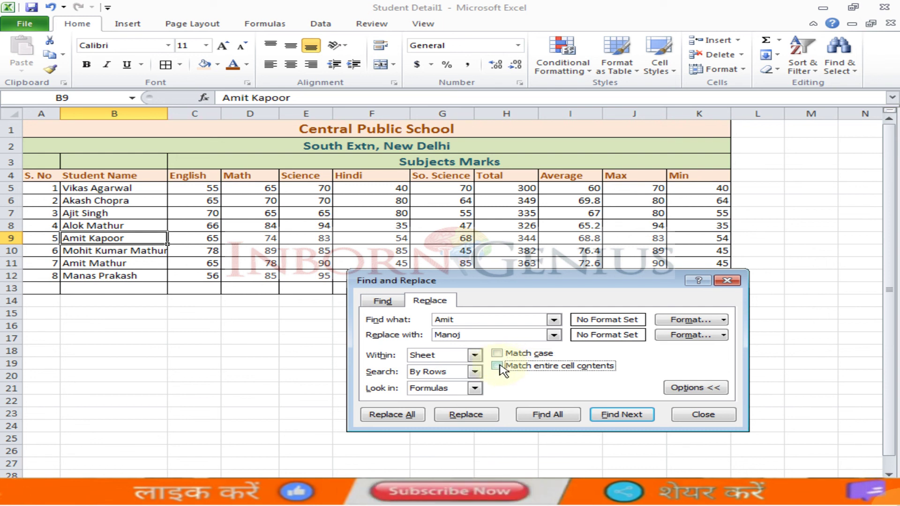
pyautogui.click(617, 416)
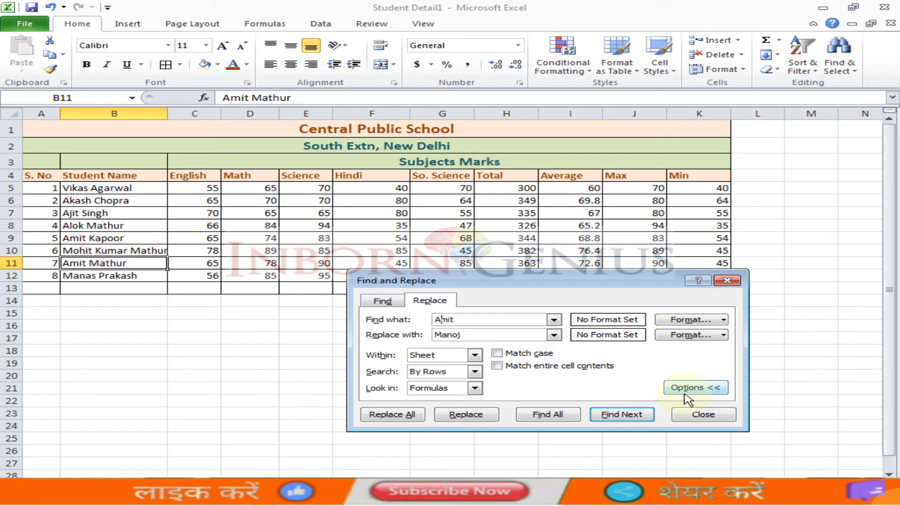
pyautogui.click(479, 425)
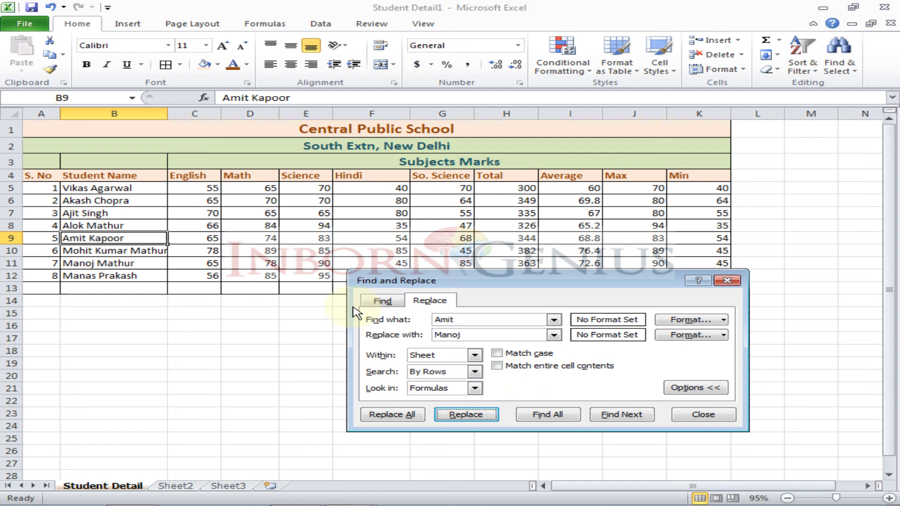
# Step: View the fill criteria of the Find Format settings, cancel them, and close Find and Replace
pyautogui.click(702, 322)
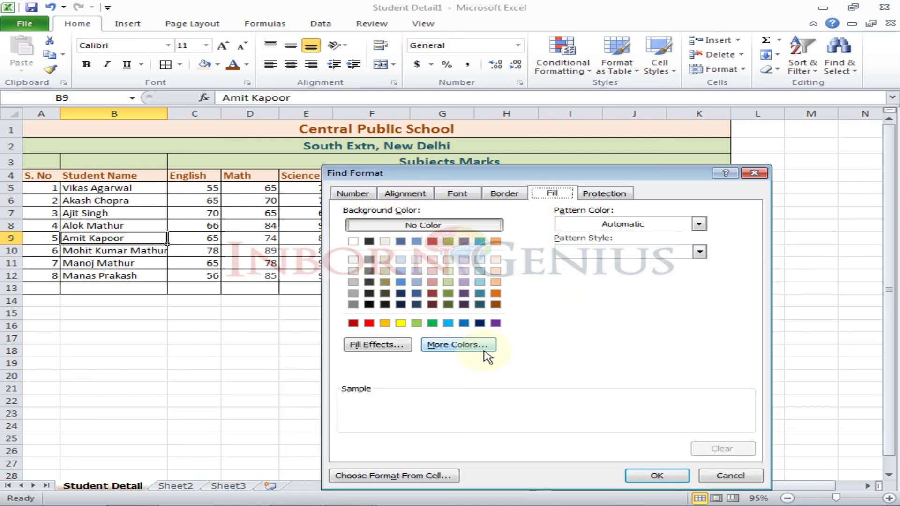
pyautogui.click(731, 476)
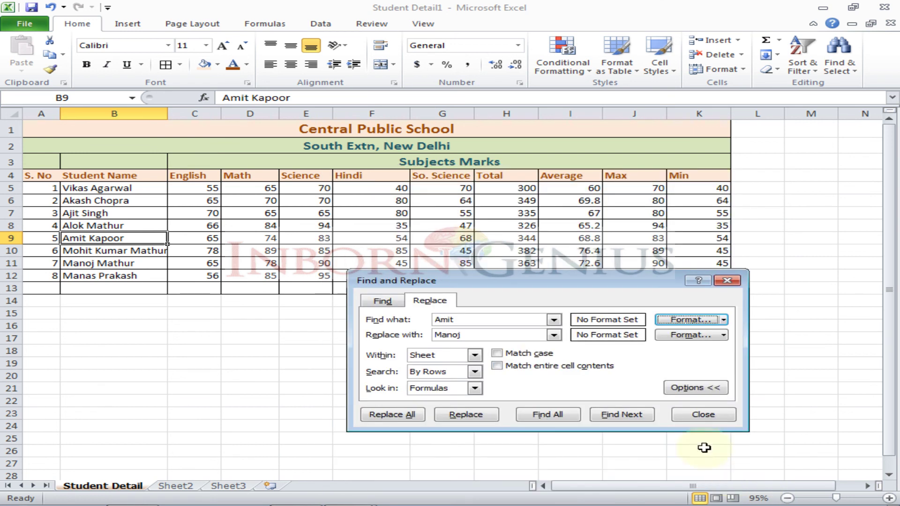
pyautogui.click(706, 416)
# Step: Jump from cell F10 to cell G5 with the Go To command
pyautogui.click(300, 238)
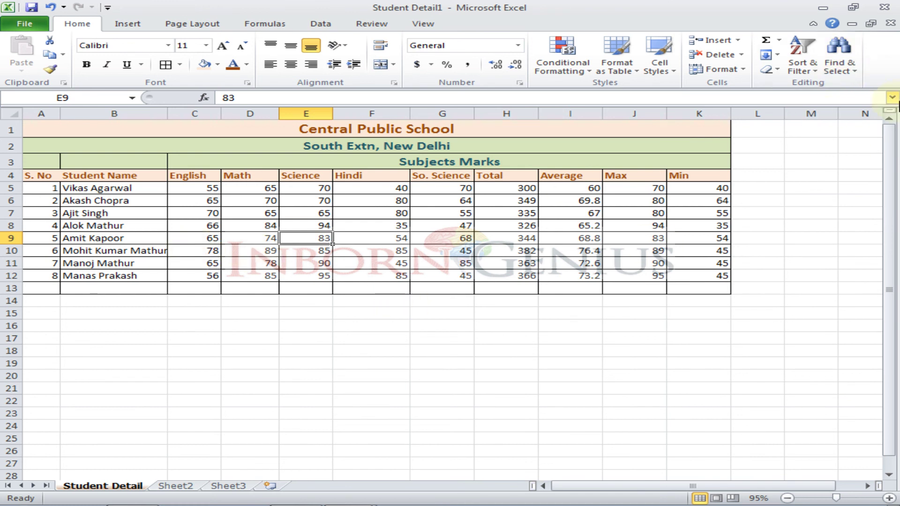
pyautogui.click(858, 73)
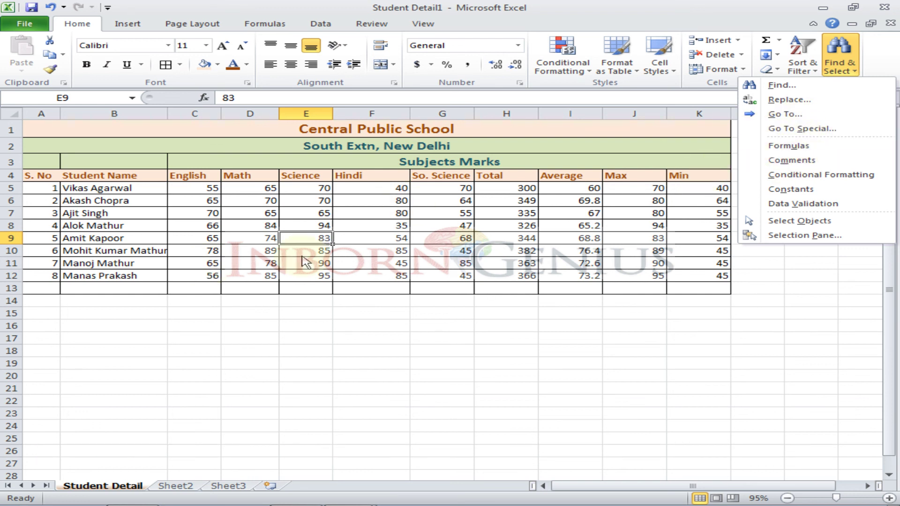
pyautogui.click(328, 257)
pyautogui.click(380, 255)
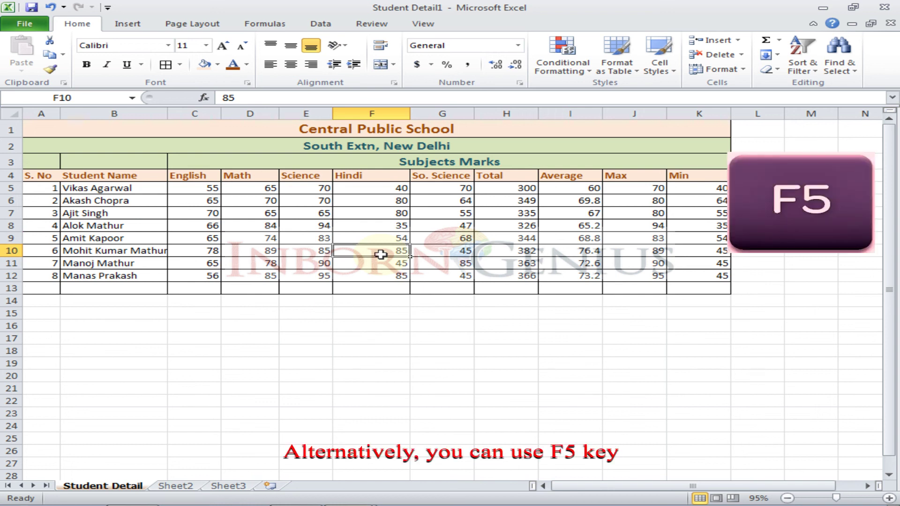
pyautogui.press('F5')
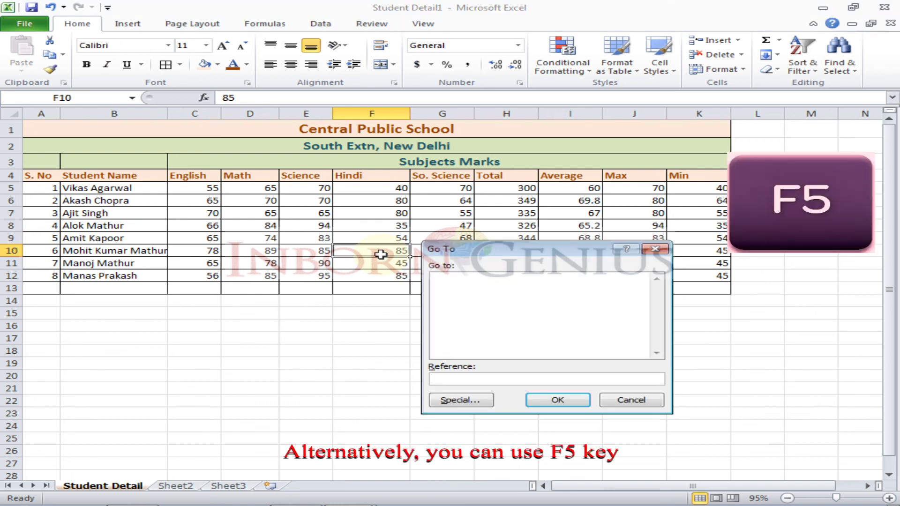
pyautogui.write('g5')
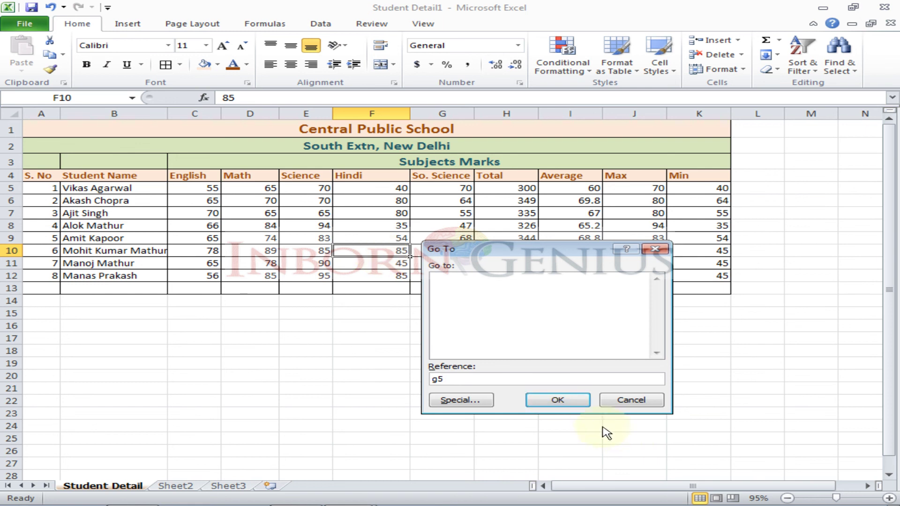
pyautogui.click(553, 398)
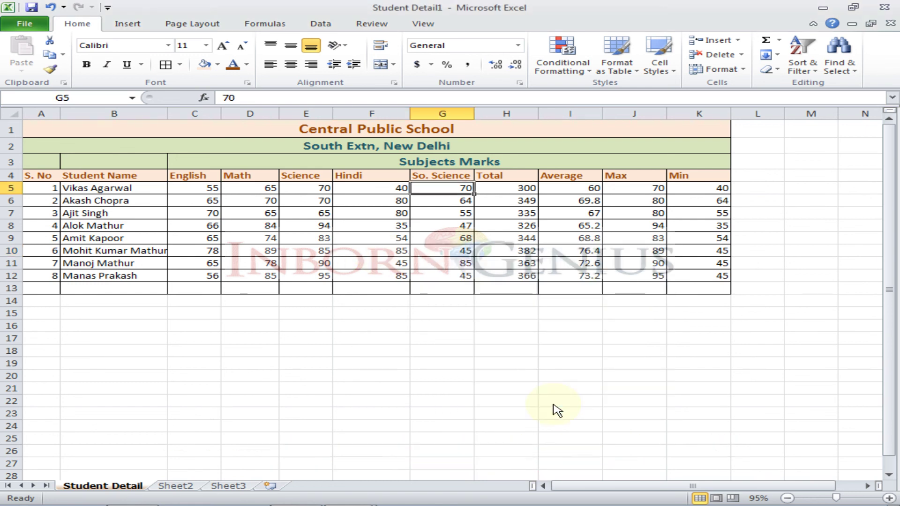
# Step: Jump to cell D25 with the Go To command
pyautogui.press('F5')
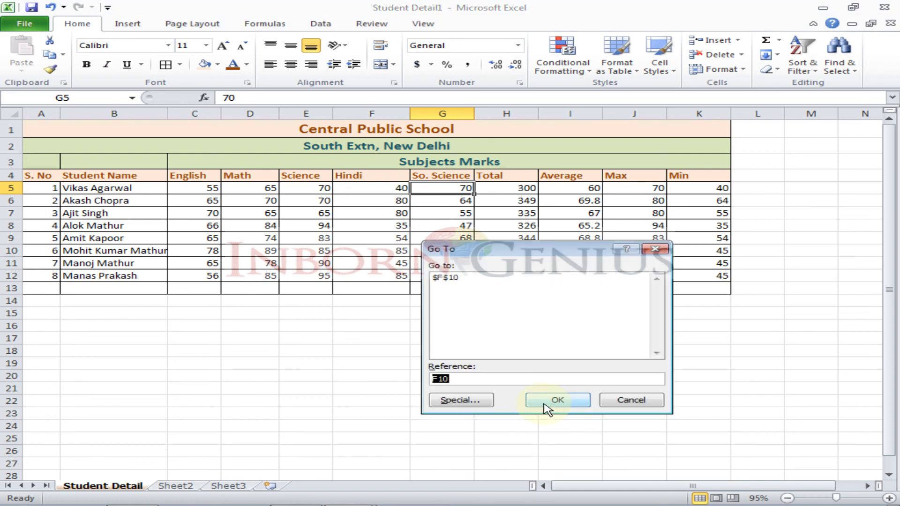
pyautogui.write('d2')
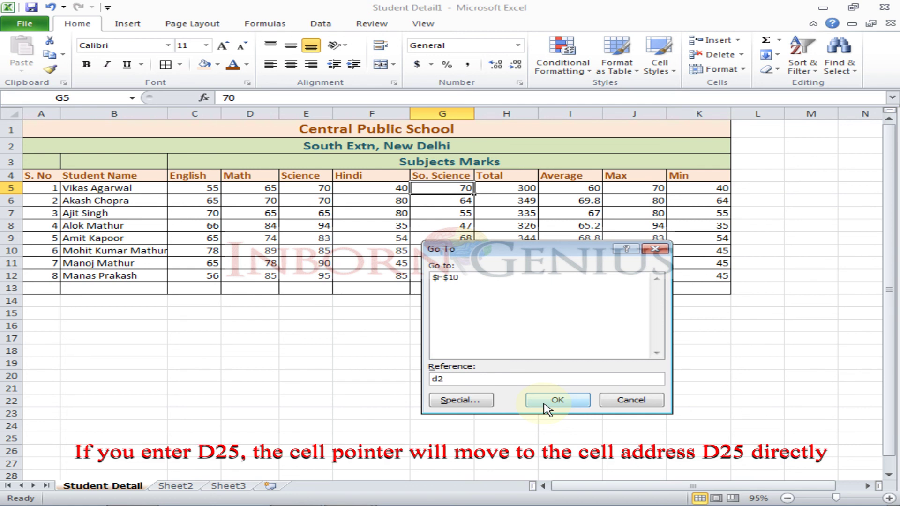
pyautogui.write('5')
pyautogui.click(545, 402)
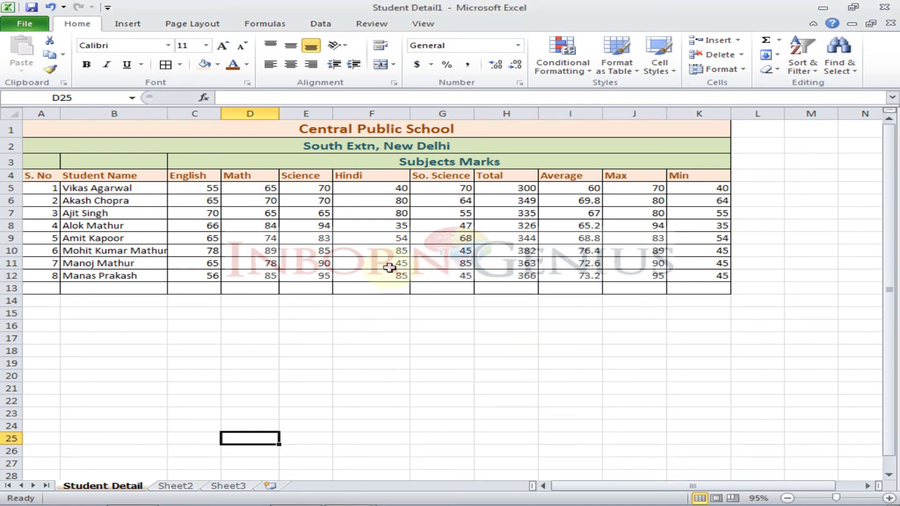
# Step: View the Go To Special options and close them without applying a selection
pyautogui.press('F5')
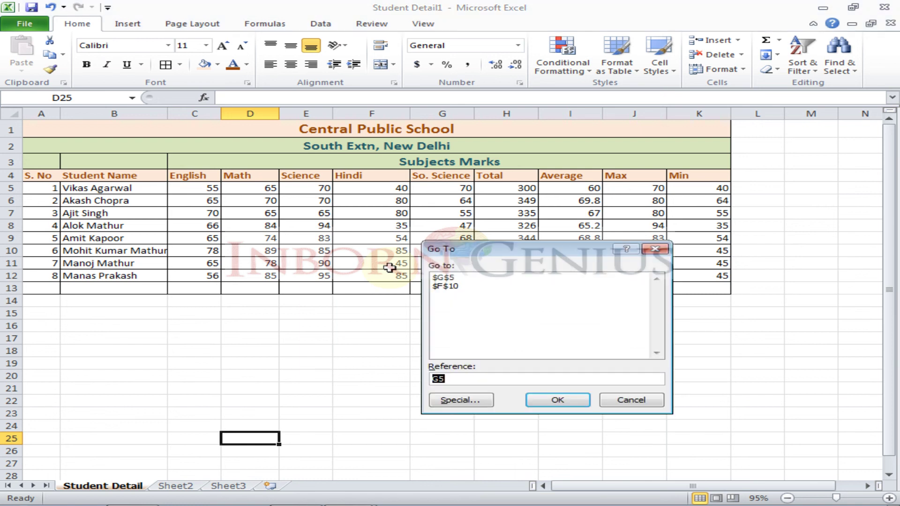
pyautogui.click(460, 407)
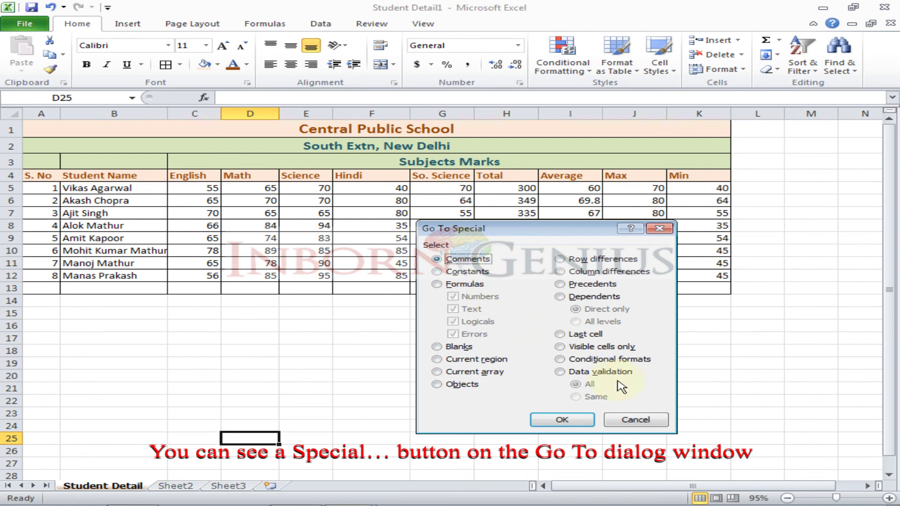
pyautogui.click(648, 422)
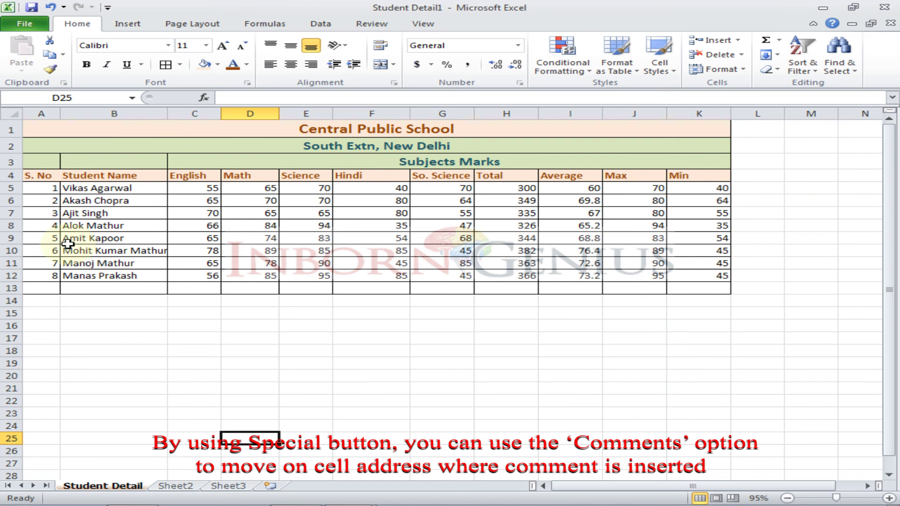
# Step: Insert a comment reading "Special Student" on the student name in cell B8
pyautogui.click(97, 227)
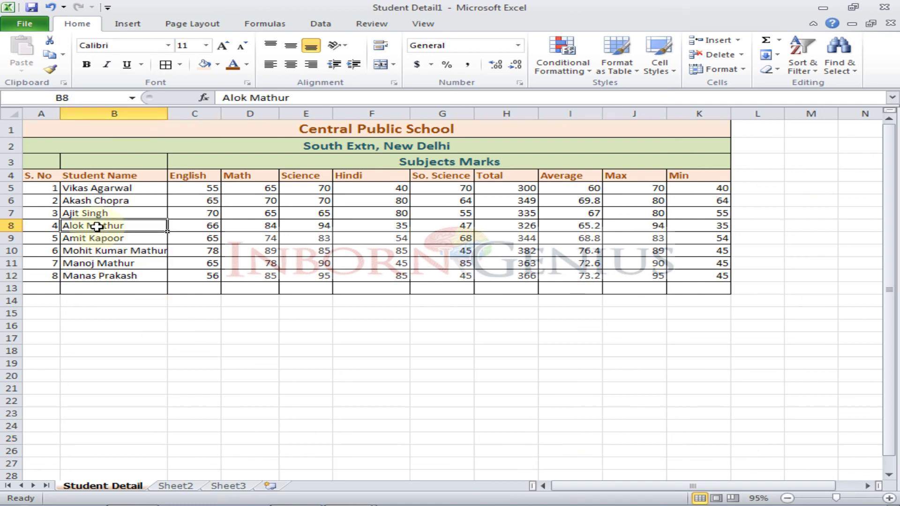
pyautogui.rightClick(97, 227)
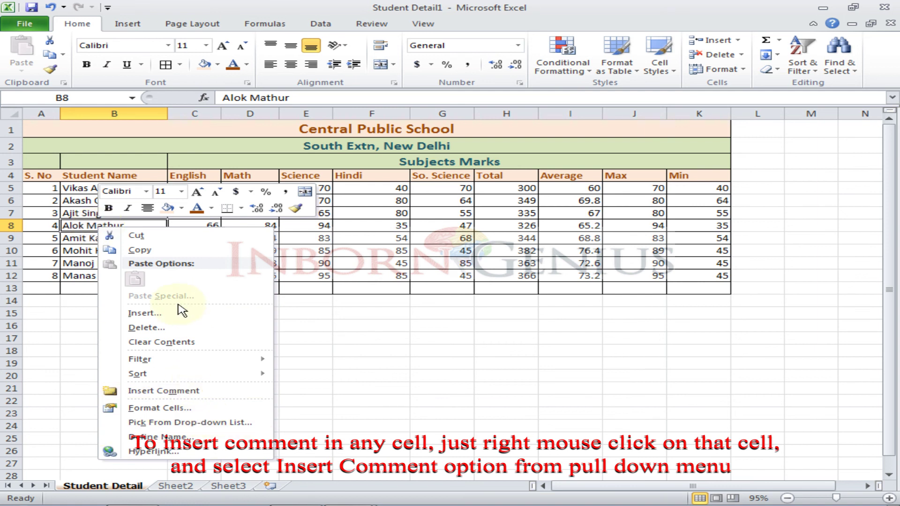
pyautogui.click(171, 392)
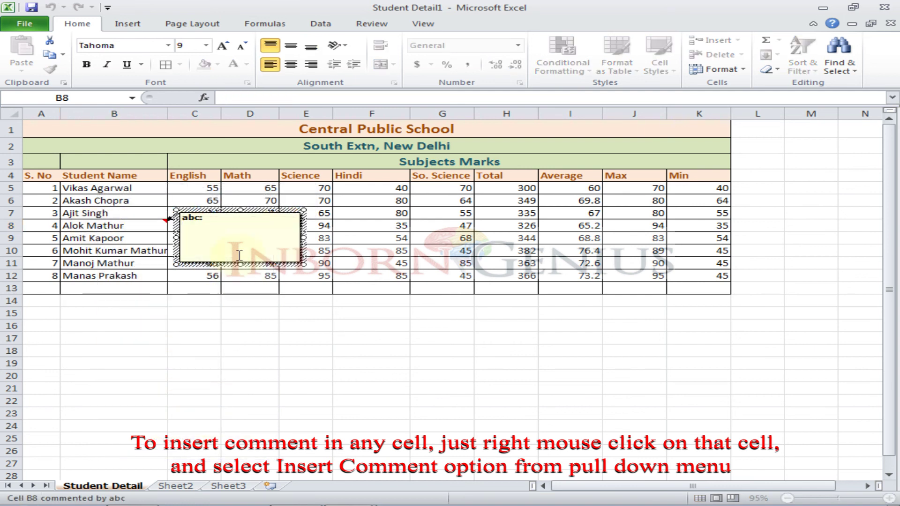
pyautogui.write('Special Student')
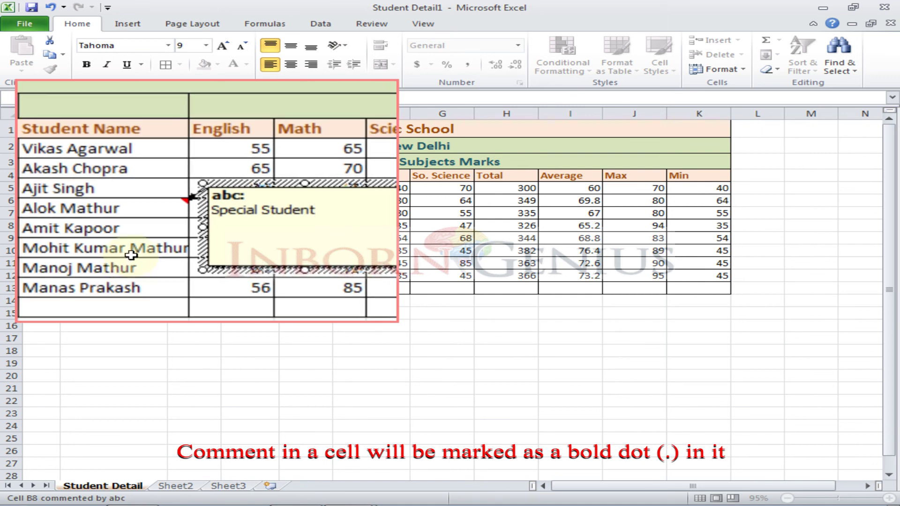
pyautogui.click(125, 252)
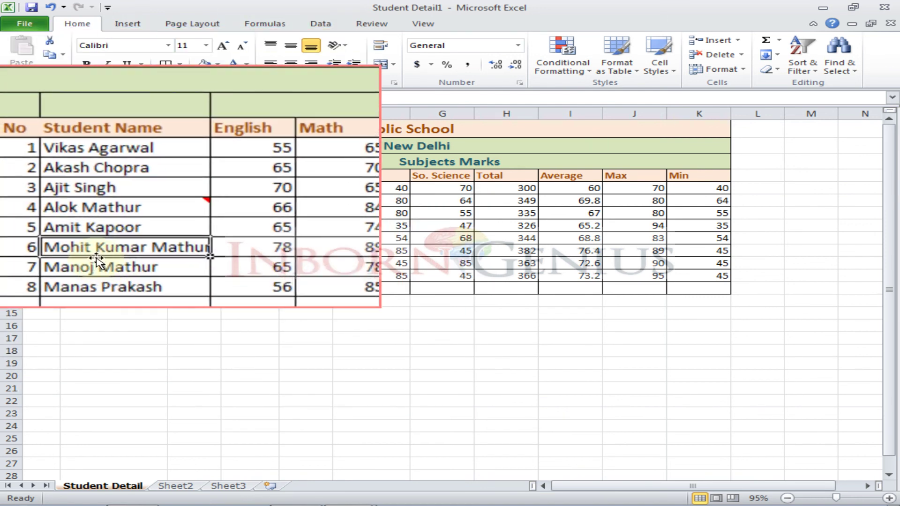
# Step: Locate the commented cells in the sheet with Go To Special, using the Comments option
pyautogui.moveTo(125, 226)
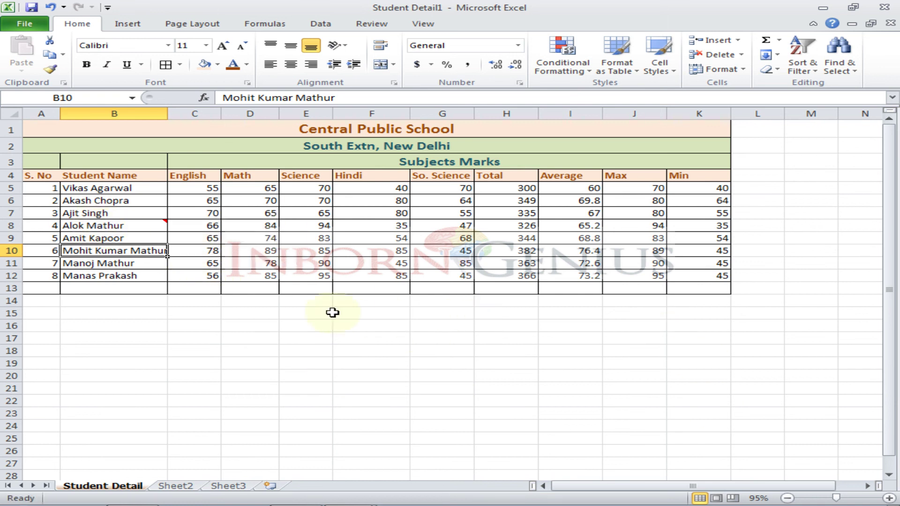
pyautogui.hotkey('ctrl', 'g')
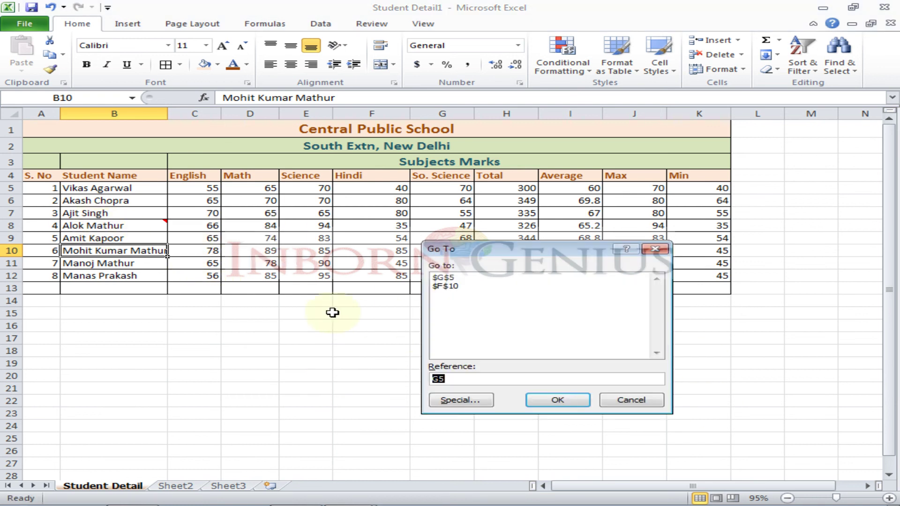
pyautogui.click(462, 400)
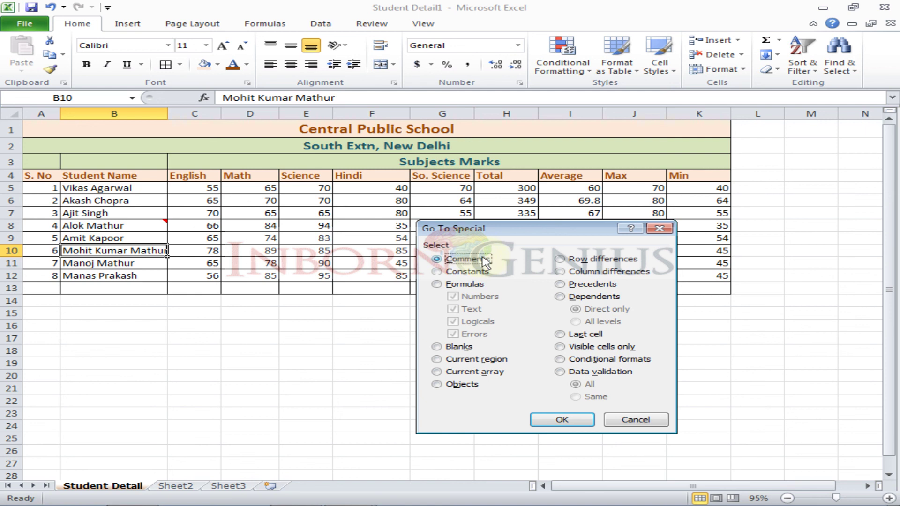
pyautogui.click(558, 419)
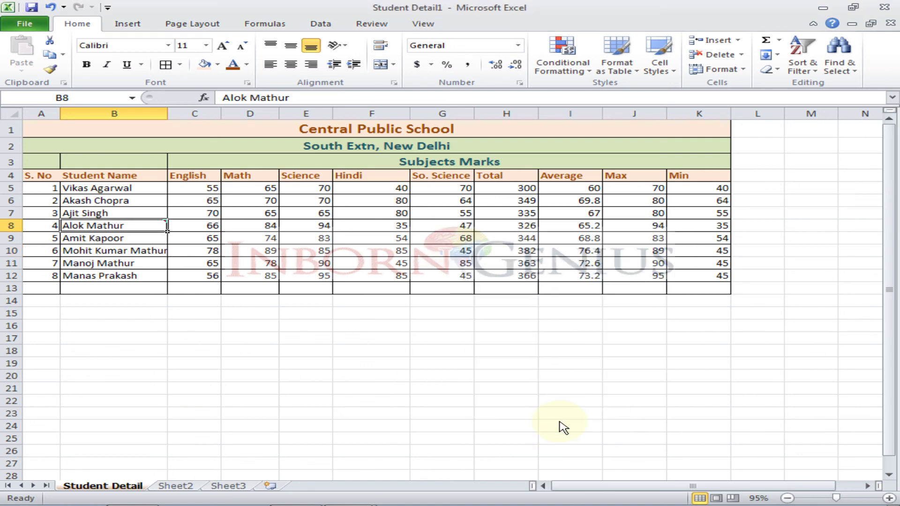
# Step: From cell F9, select all formula cells with Go To Special, including Numbers, Text, Logicals and Errors
pyautogui.rightClick(372, 238)
pyautogui.press('Escape')
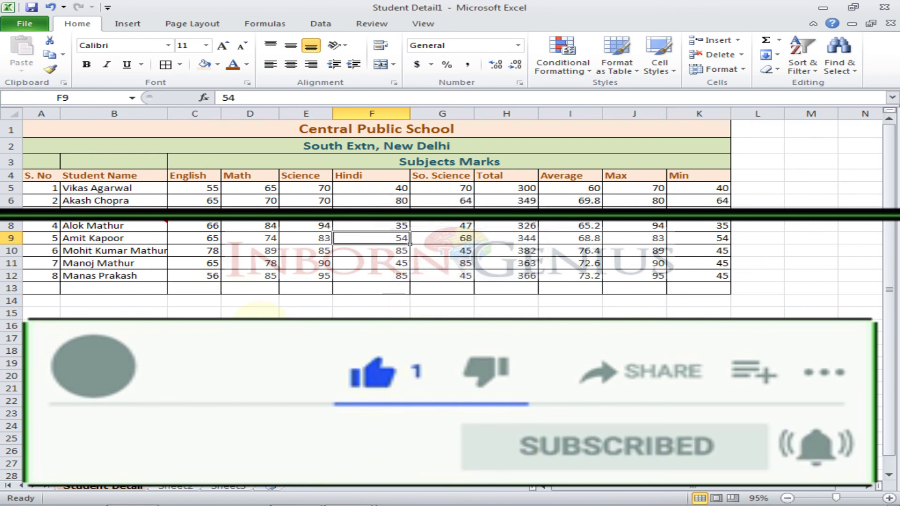
pyautogui.hotkey('ctrl', 'g')
pyautogui.click(461, 400)
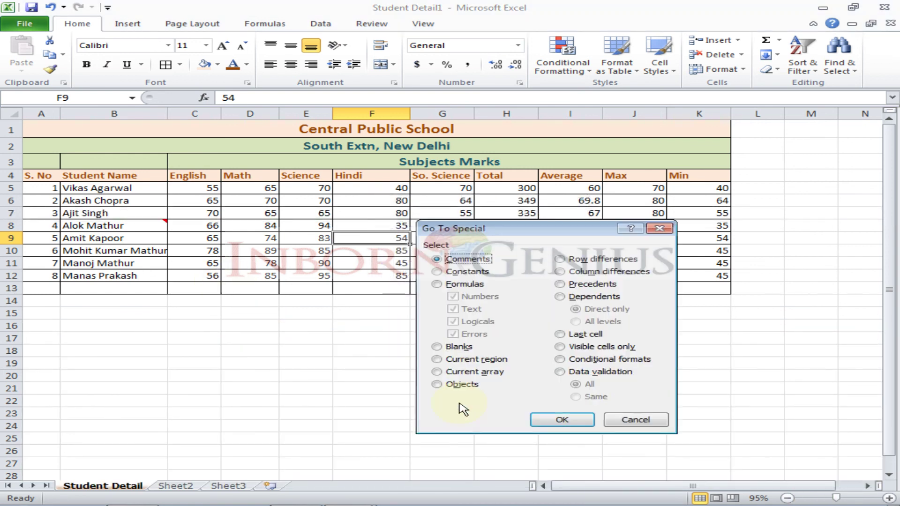
pyautogui.click(441, 284)
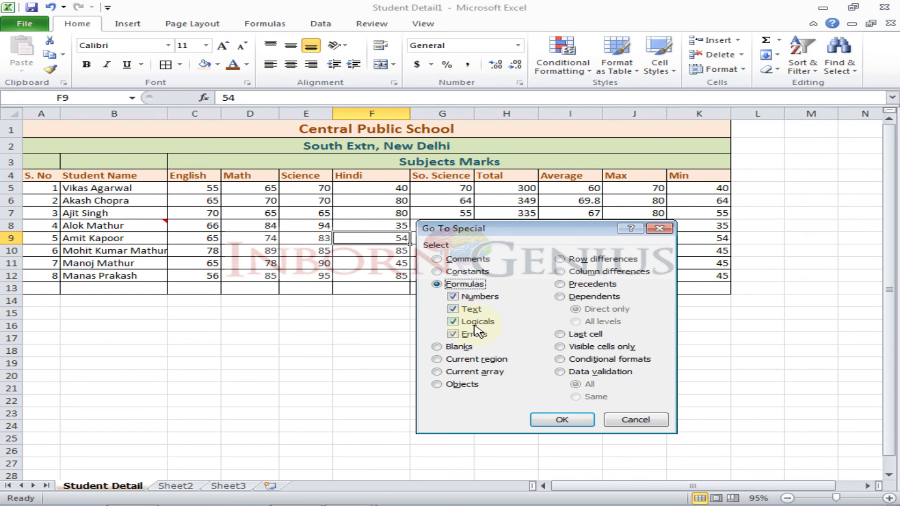
pyautogui.click(564, 420)
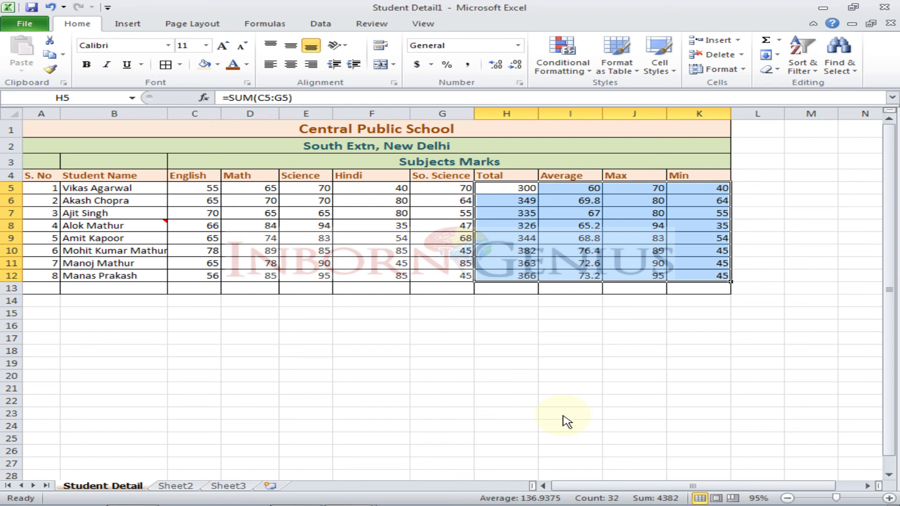
pyautogui.click(291, 238)
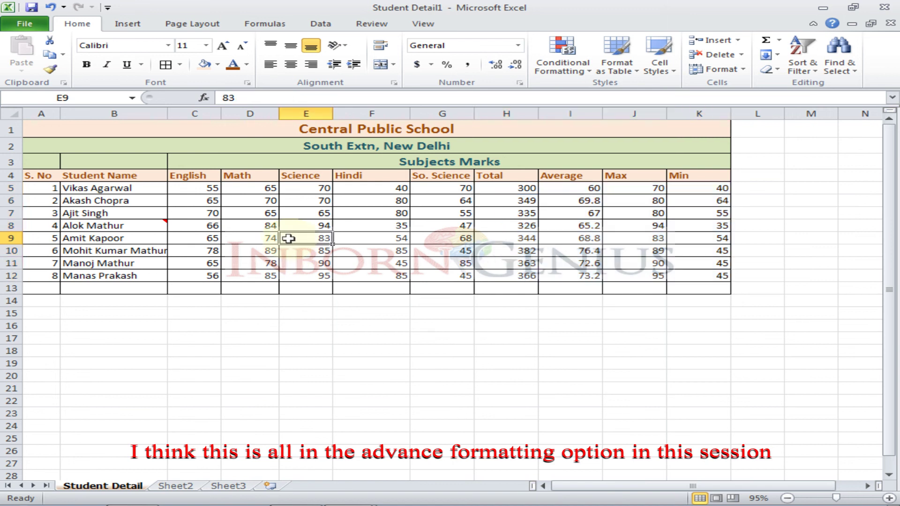
pyautogui.click(196, 226)
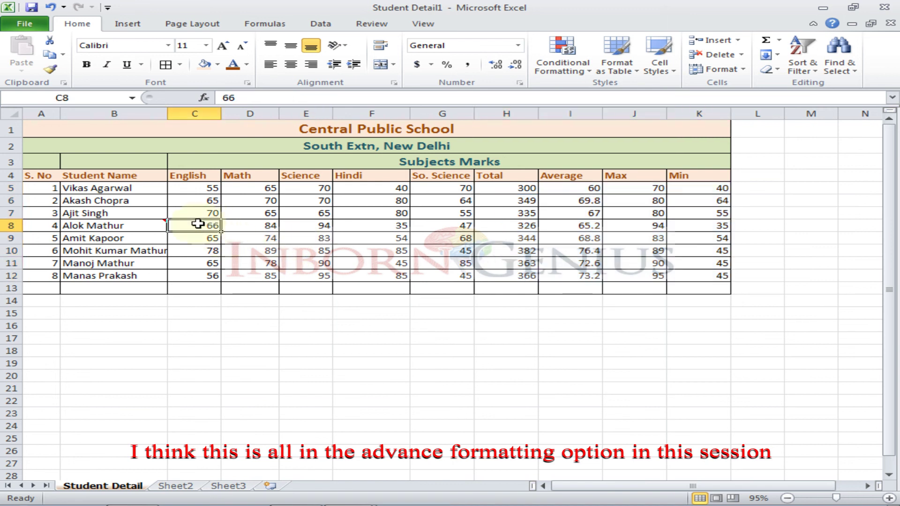
pyautogui.click(254, 225)
pyautogui.click(191, 226)
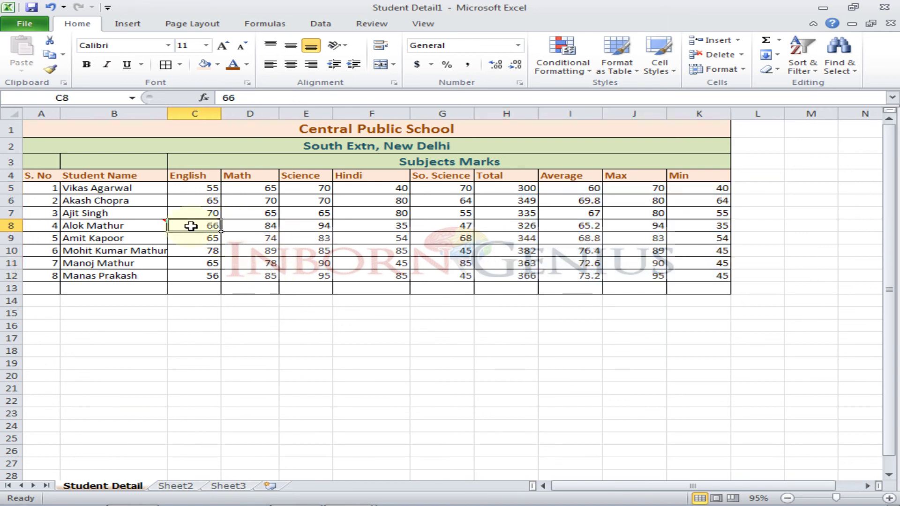
pyautogui.click(254, 226)
pyautogui.click(200, 227)
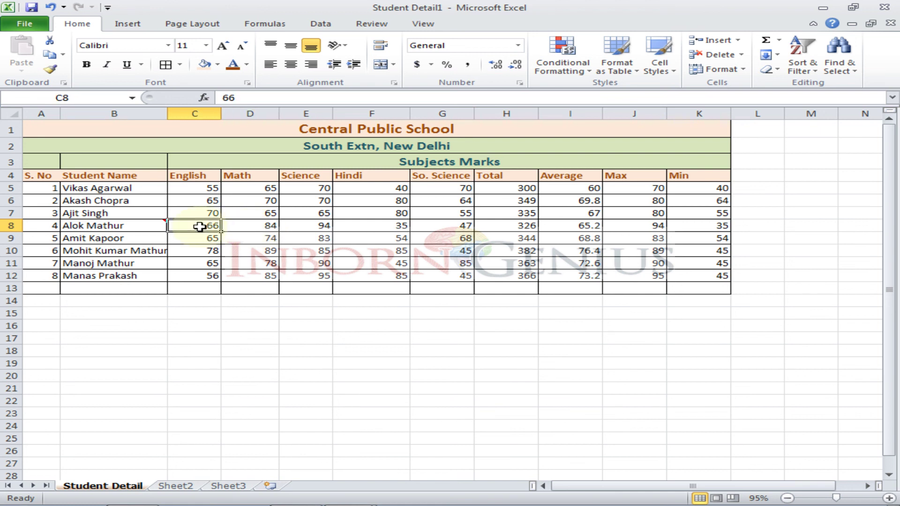
pyautogui.click(257, 227)
pyautogui.click(202, 226)
pyautogui.click(234, 225)
pyautogui.click(314, 227)
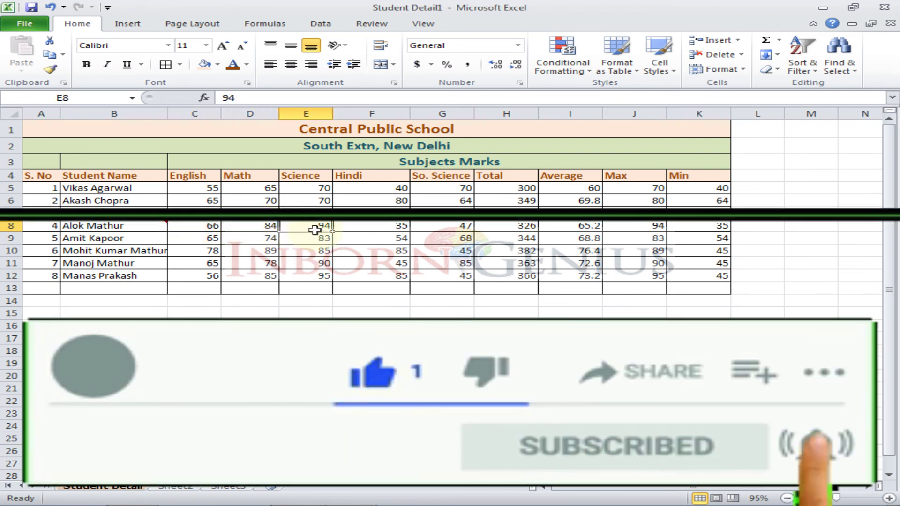
pyautogui.click(375, 226)
pyautogui.click(299, 228)
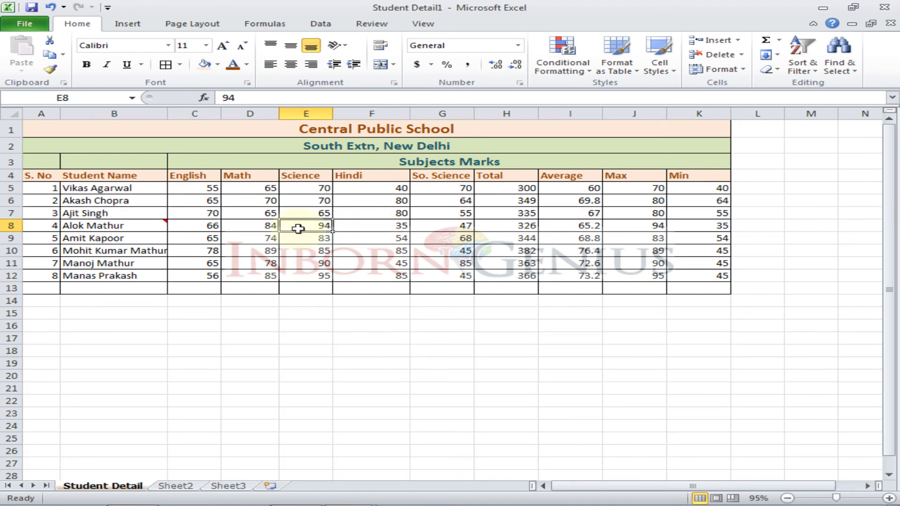
pyautogui.click(256, 227)
pyautogui.click(318, 227)
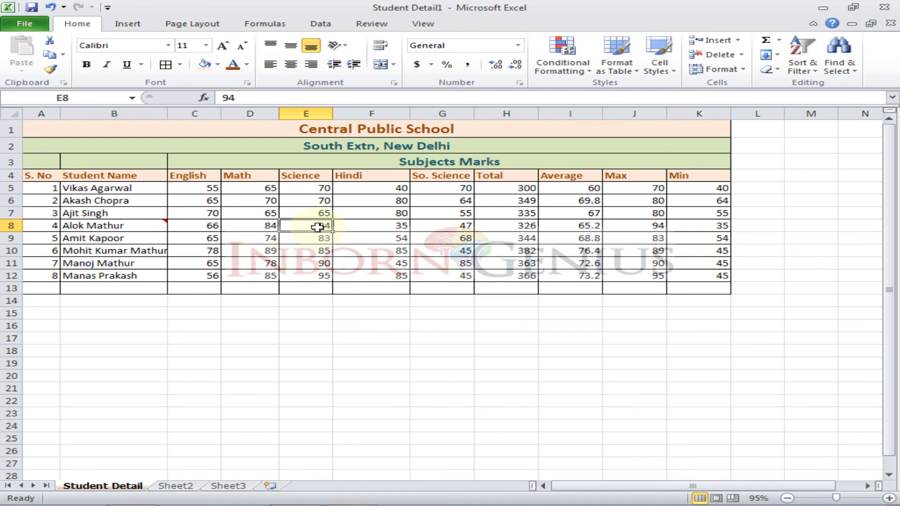